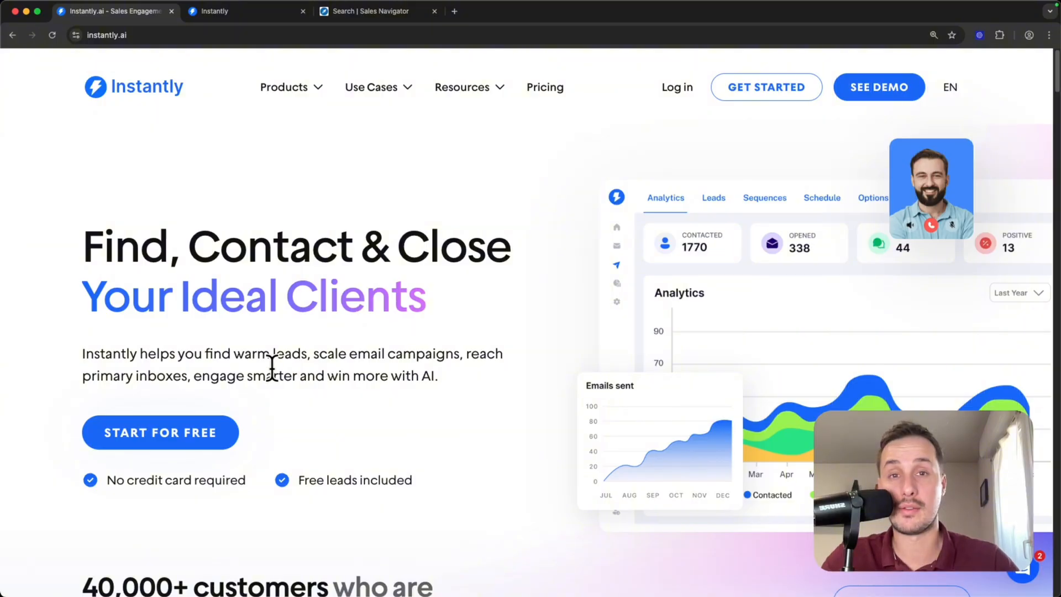
Step: Switch to the Instantly app, review the options for adding an email account, and open the existing account's warmup details
{"action": "left_click", "coordinate": [204, 16]}
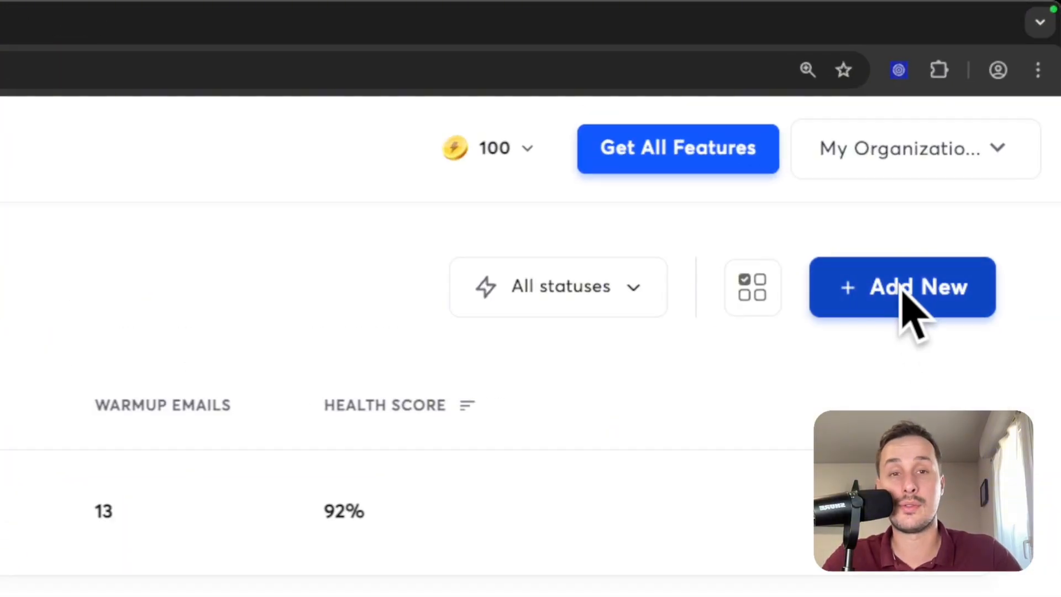
{"action": "left_click", "coordinate": [904, 291]}
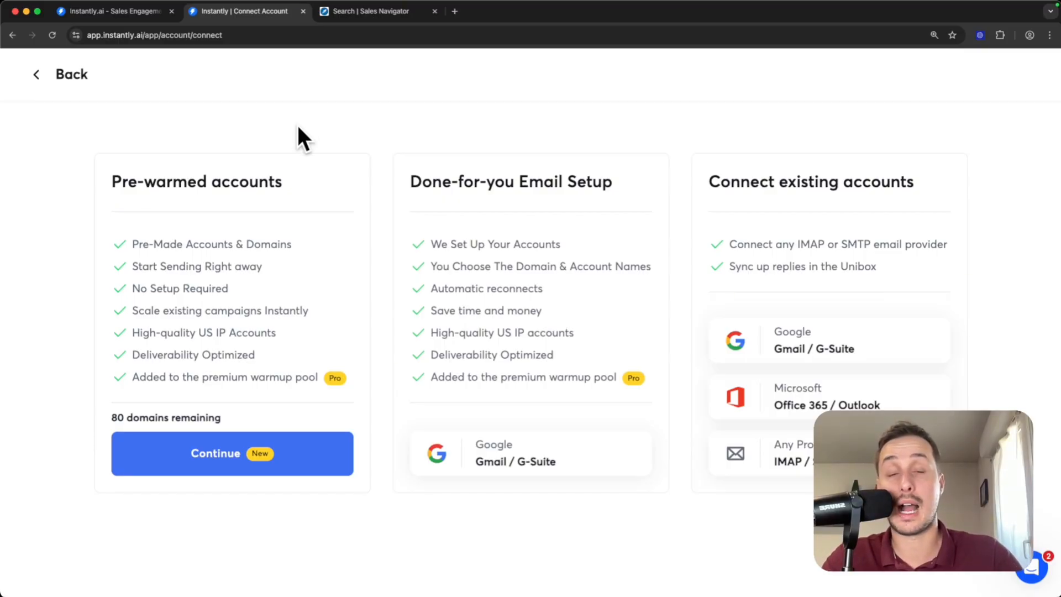
{"action": "left_click_drag", "start_coordinate": [112, 181], "coordinate": [283, 196]}
{"action": "left_click_drag", "start_coordinate": [409, 183], "coordinate": [613, 185]}
{"action": "left_click", "coordinate": [478, 202]}
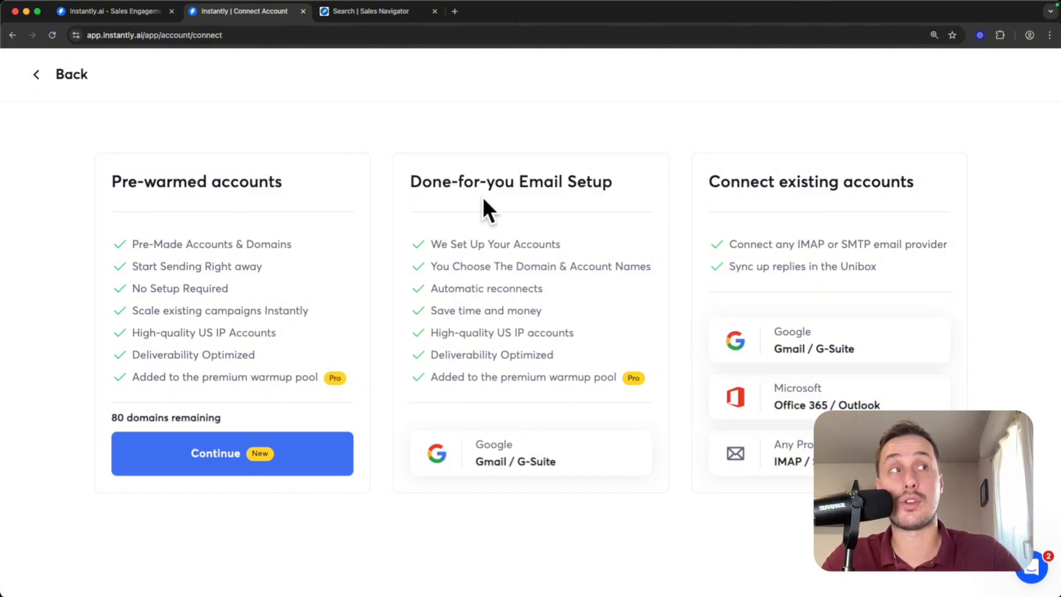
{"action": "left_click_drag", "start_coordinate": [708, 181], "coordinate": [978, 191]}
{"action": "left_click", "coordinate": [978, 191]}
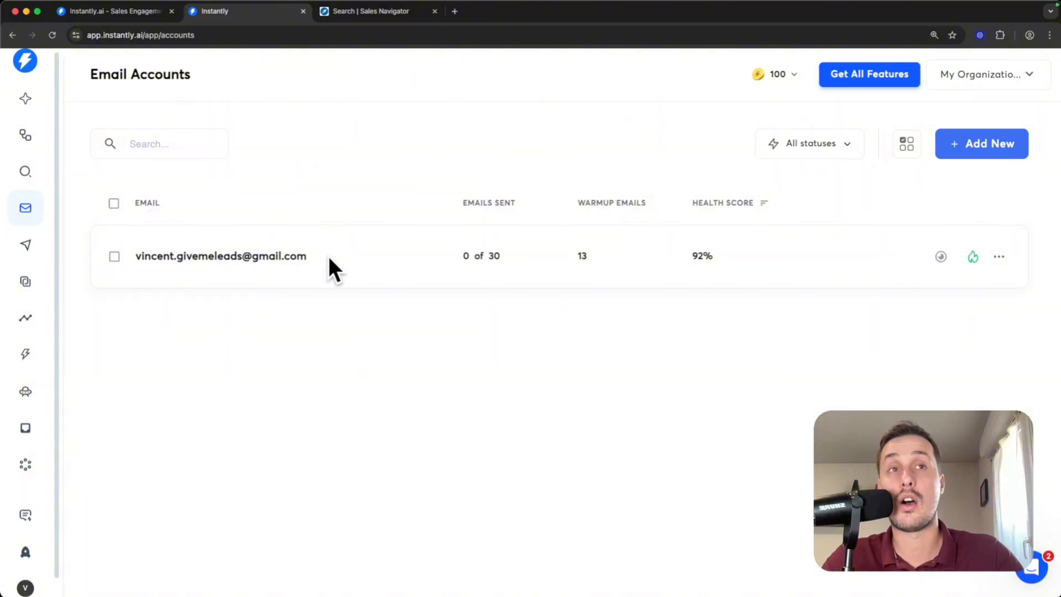
{"action": "left_click", "coordinate": [335, 269]}
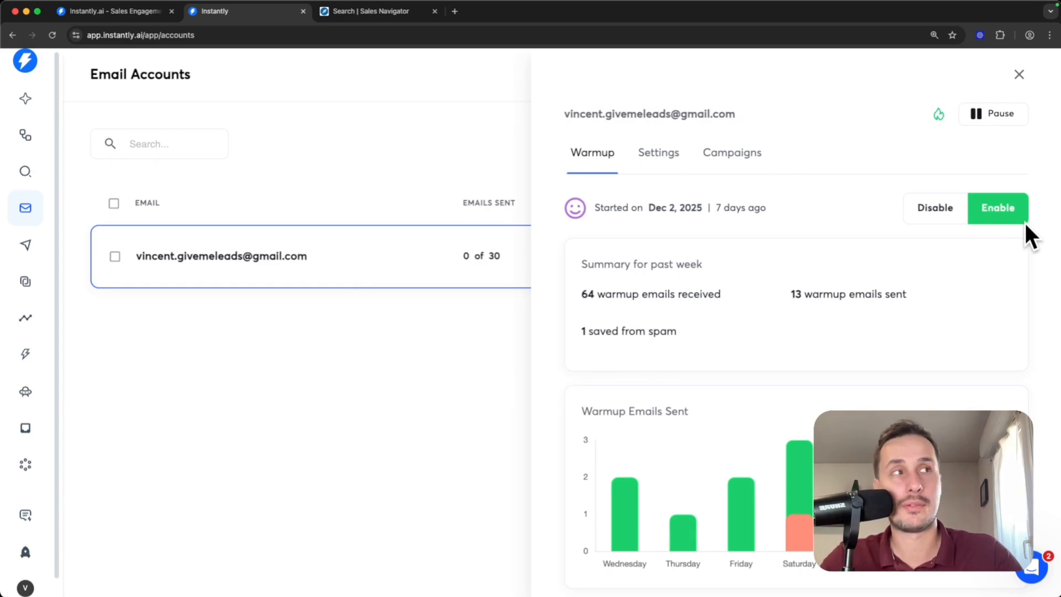
Step: Create a new campaign named "Head of Sales - US" and open its options for adding leads
{"action": "left_click", "coordinate": [25, 245]}
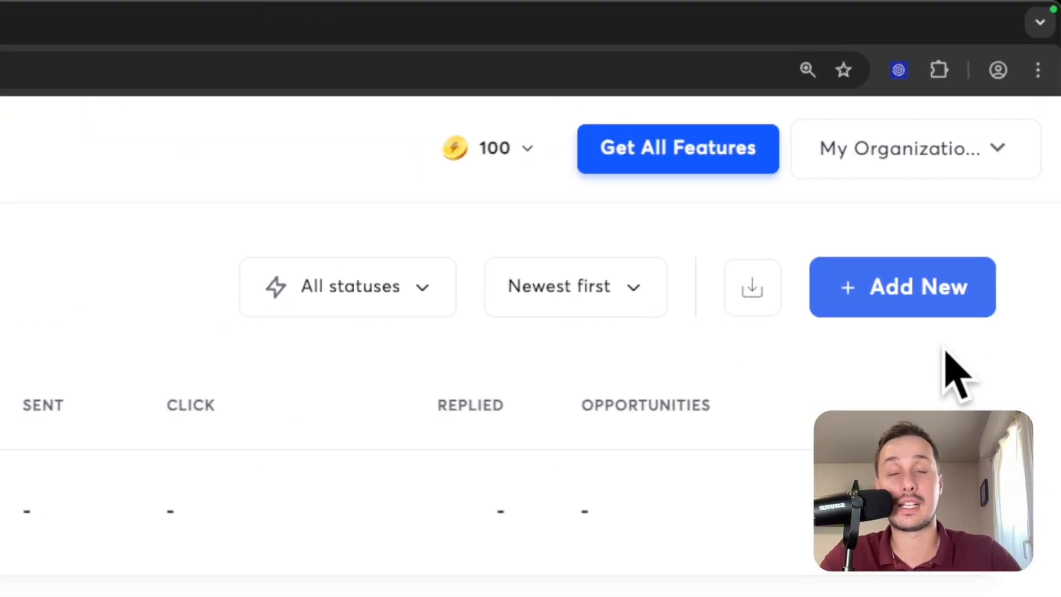
{"action": "left_click", "coordinate": [890, 296]}
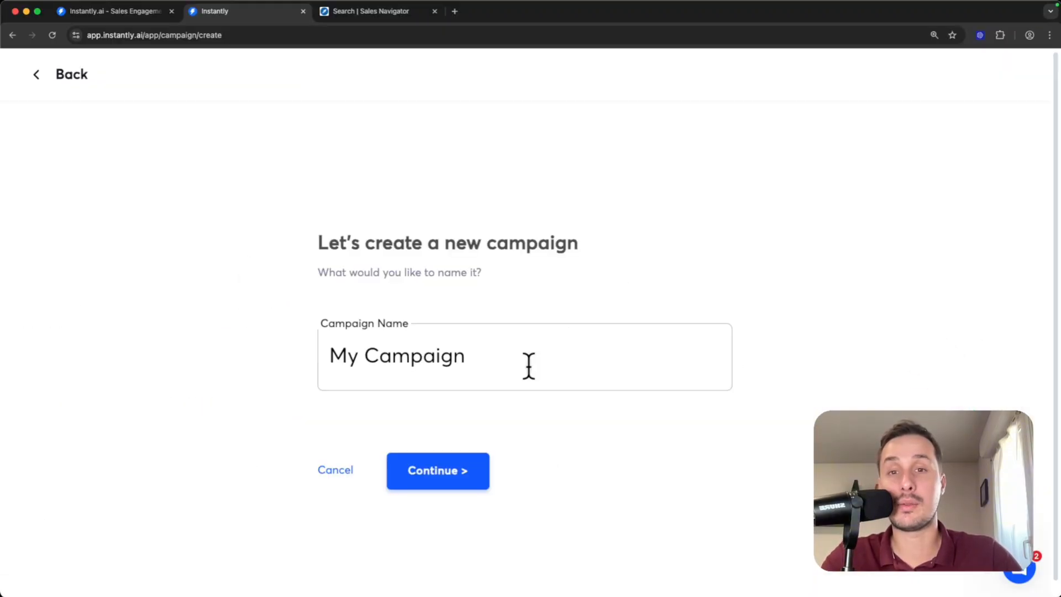
{"action": "left_click_drag", "start_coordinate": [529, 367], "coordinate": [302, 358]}
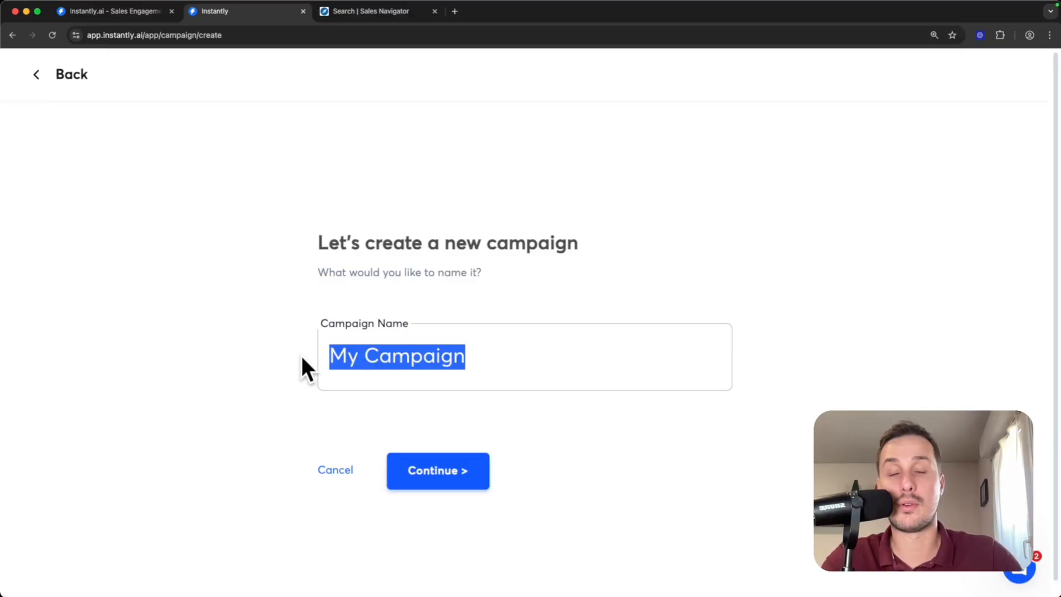
{"action": "type", "text": "Head"}
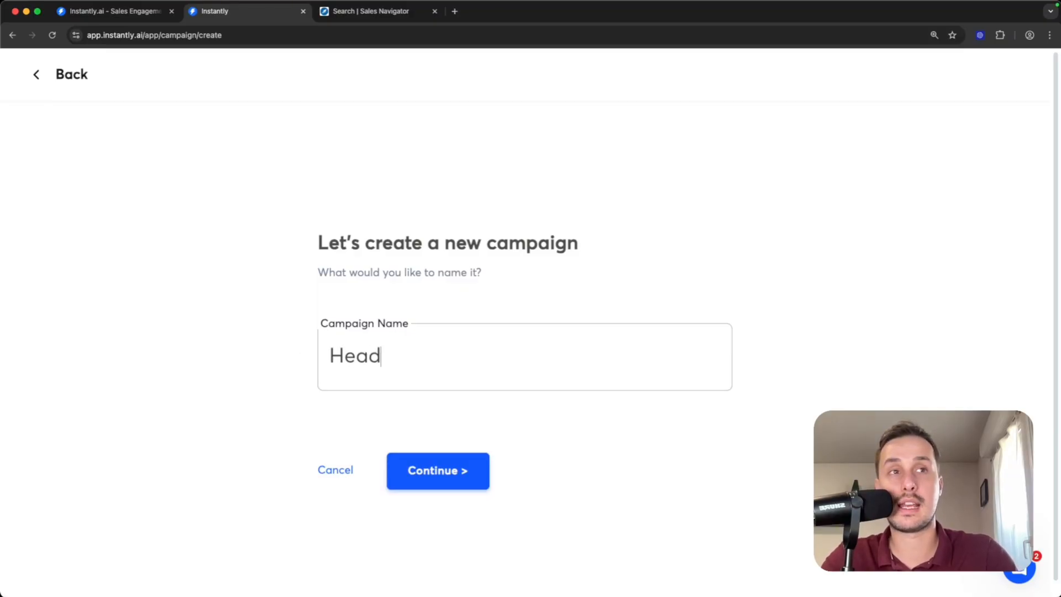
{"action": "type", "text": " of Sales - US"}
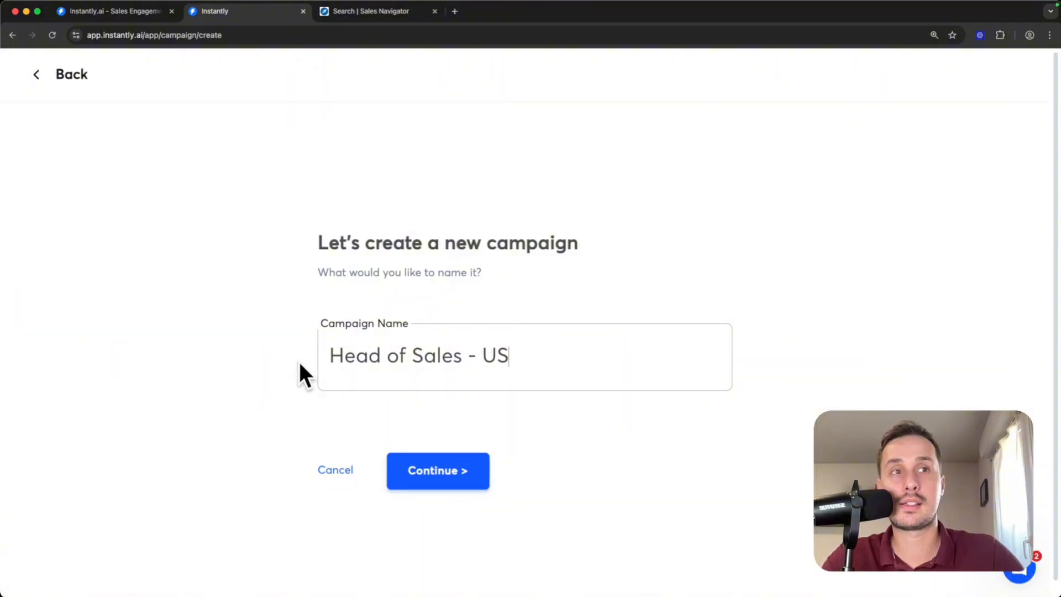
{"action": "left_click", "coordinate": [429, 474]}
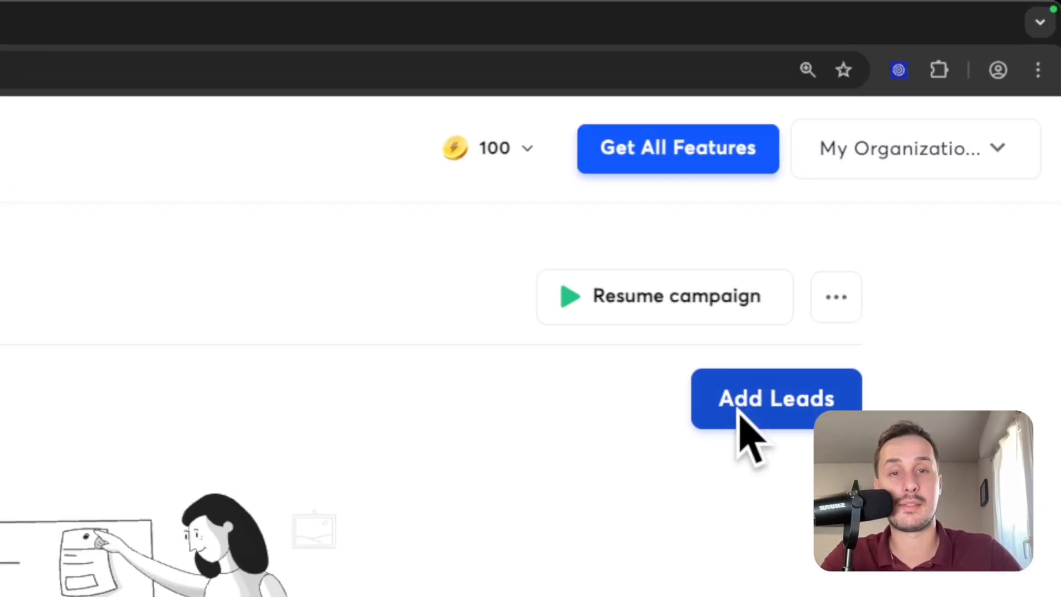
{"action": "left_click", "coordinate": [740, 413]}
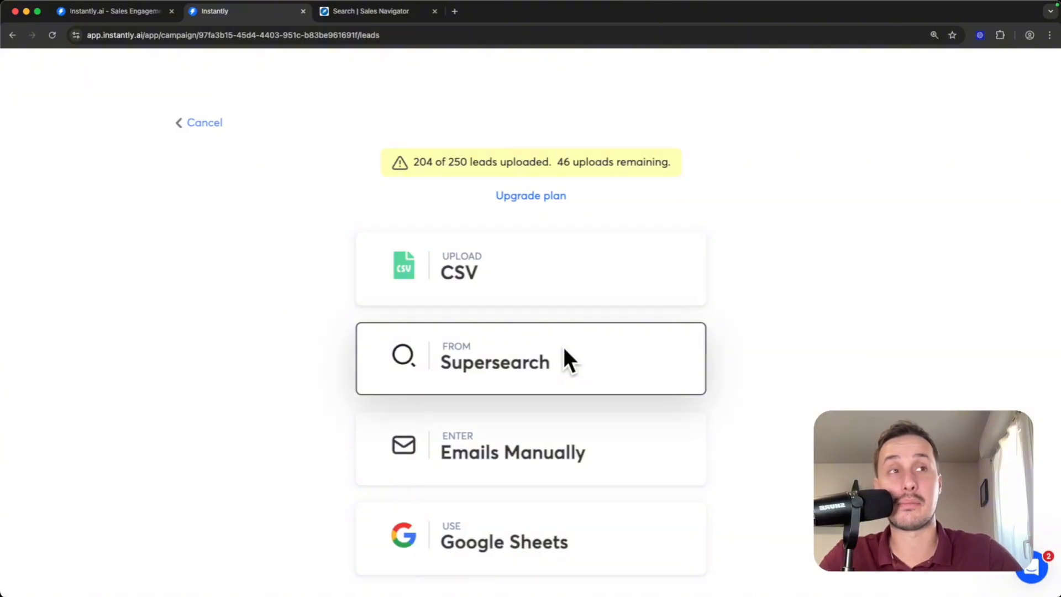
{"action": "scroll", "coordinate": [564, 354], "scroll_direction": "down", "scroll_amount": 1}
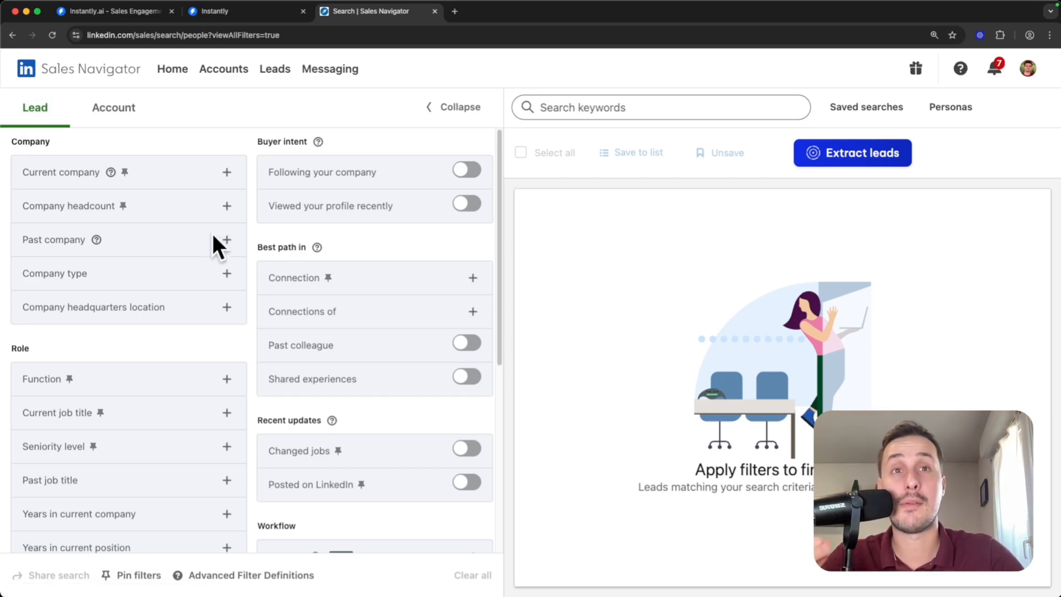
Step: In Sales Navigator's lead search, filter by the current job title "head of sales", entered with quotation marks
{"action": "scroll", "coordinate": [204, 317], "scroll_direction": "down", "scroll_amount": 3}
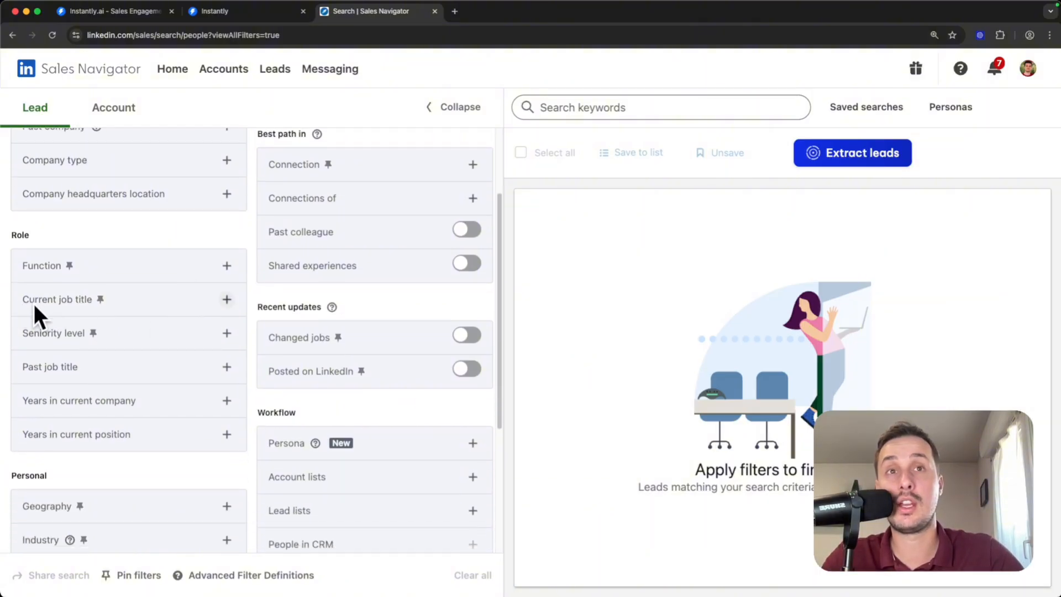
{"action": "left_click", "coordinate": [226, 300]}
{"action": "type", "text": "\"he"}
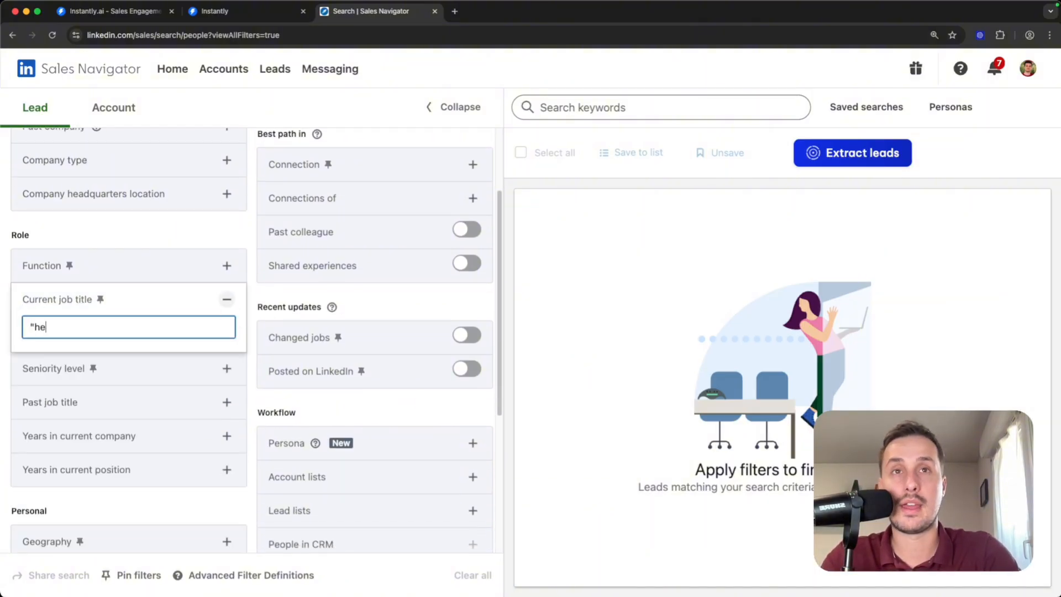
{"action": "type", "text": "ad of sales\""}
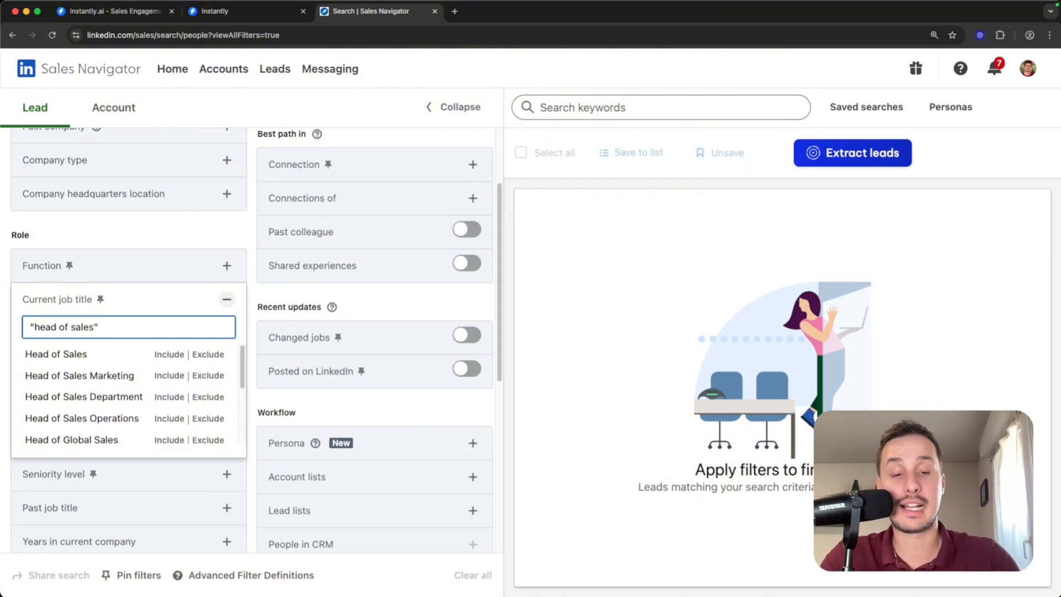
{"action": "key", "text": "Return"}
Step: Add a geography filter that includes United States to the lead search
{"action": "scroll", "coordinate": [145, 320], "scroll_direction": "down", "scroll_amount": 5}
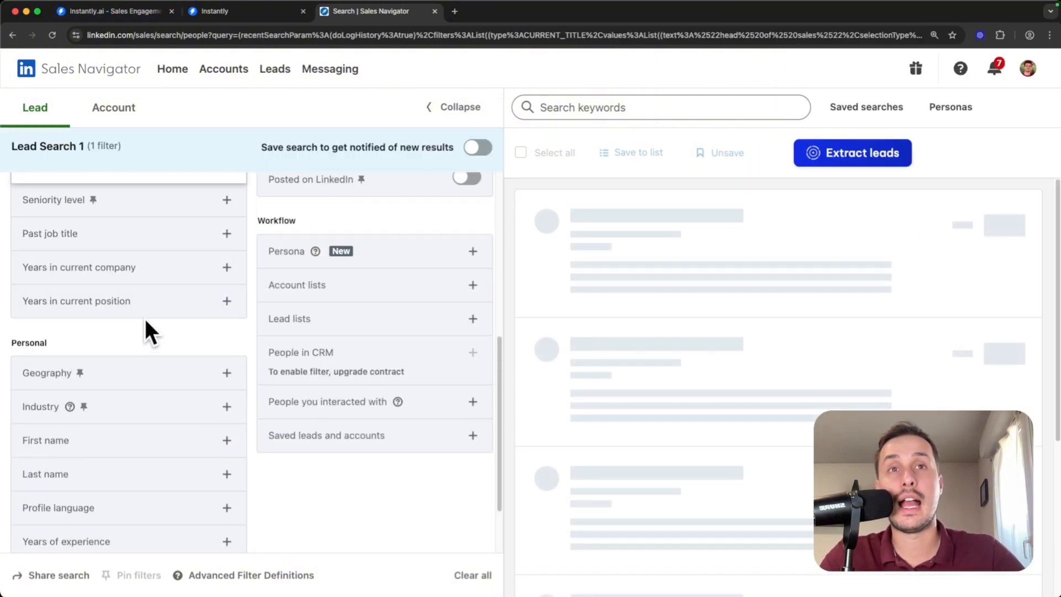
{"action": "scroll", "coordinate": [119, 335], "scroll_direction": "down", "scroll_amount": 2}
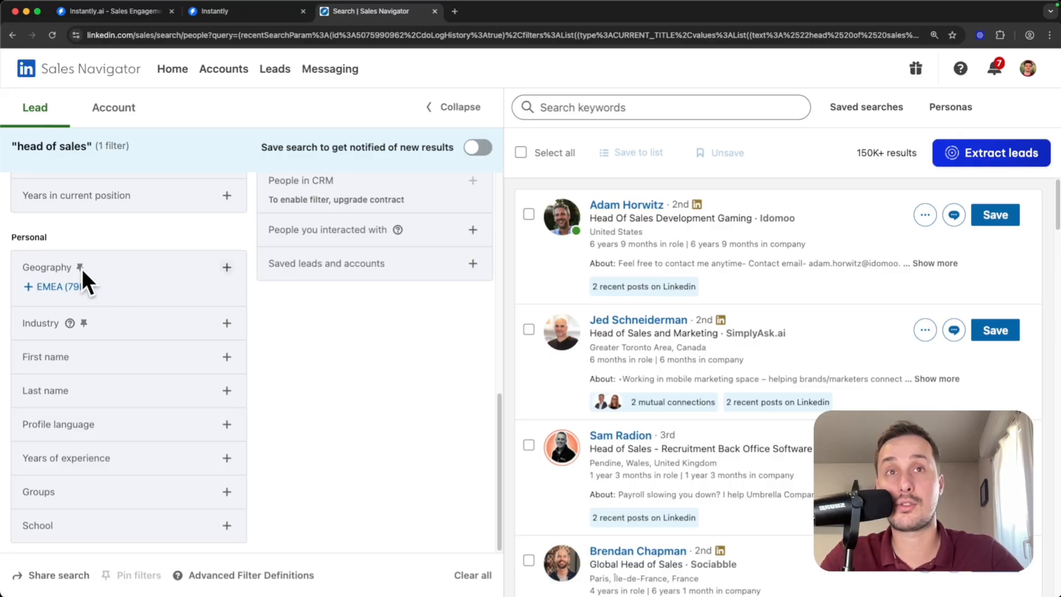
{"action": "left_click", "coordinate": [224, 271]}
{"action": "type", "text": "us"}
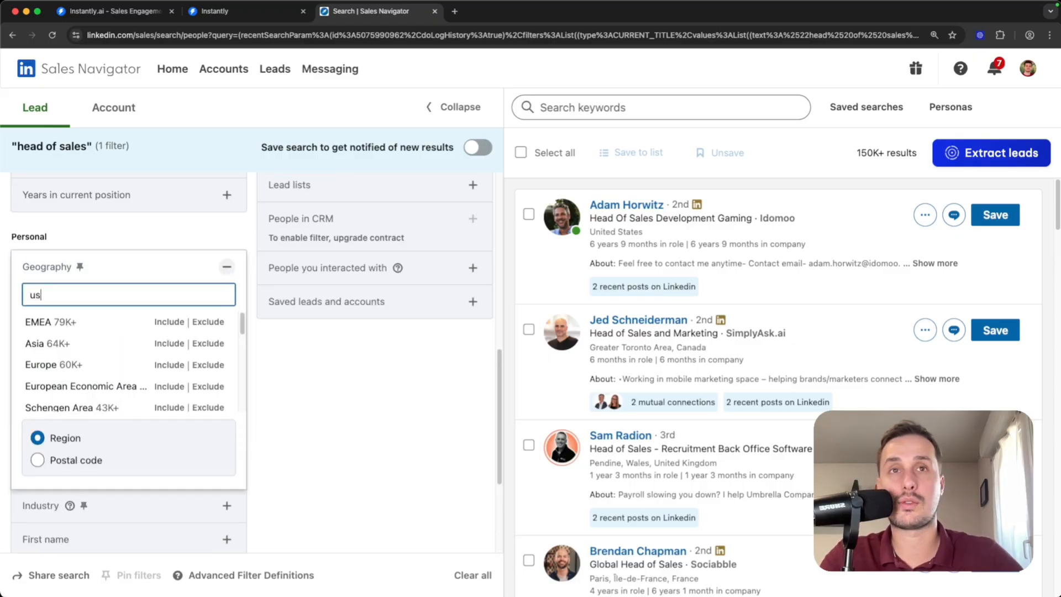
{"action": "left_click", "coordinate": [172, 322]}
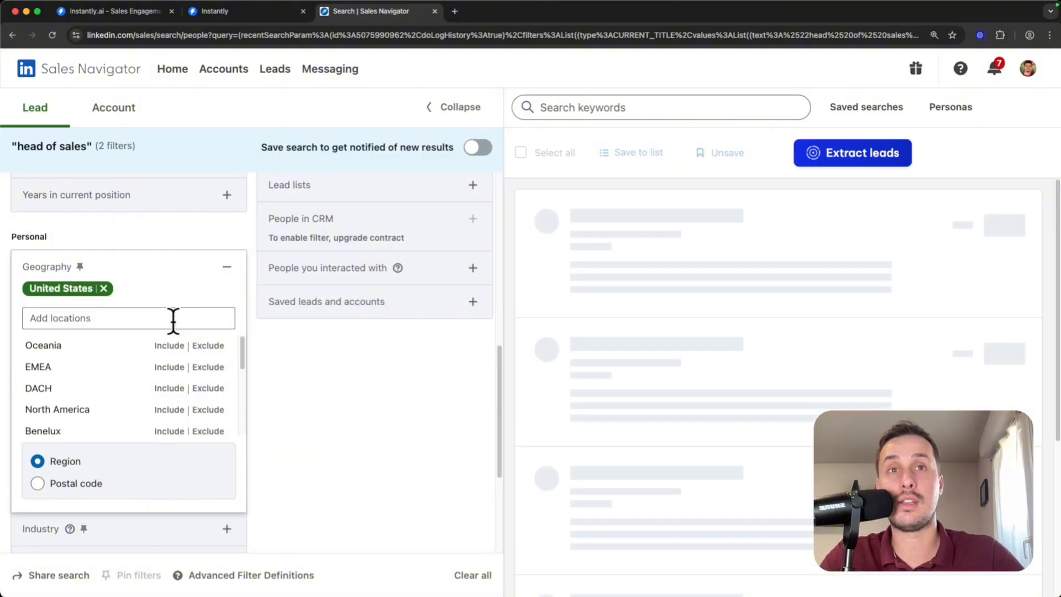
Step: Add a company headcount filter of 501-1000 to the lead search
{"action": "scroll", "coordinate": [314, 400], "scroll_direction": "up", "scroll_amount": 4}
{"action": "scroll", "coordinate": [127, 409], "scroll_direction": "down", "scroll_amount": 2}
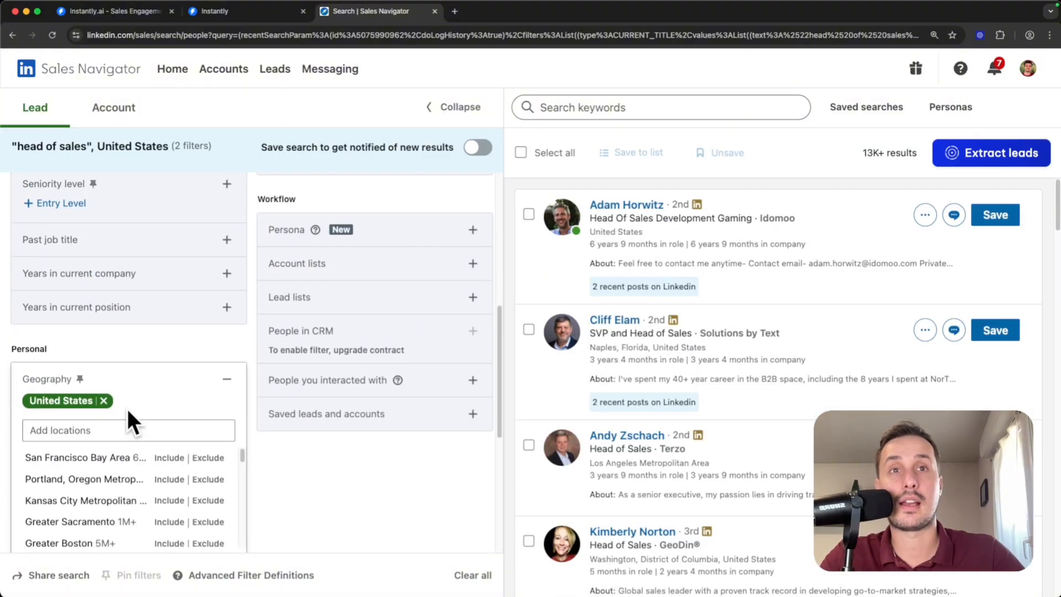
{"action": "scroll", "coordinate": [430, 379], "scroll_direction": "up", "scroll_amount": 1}
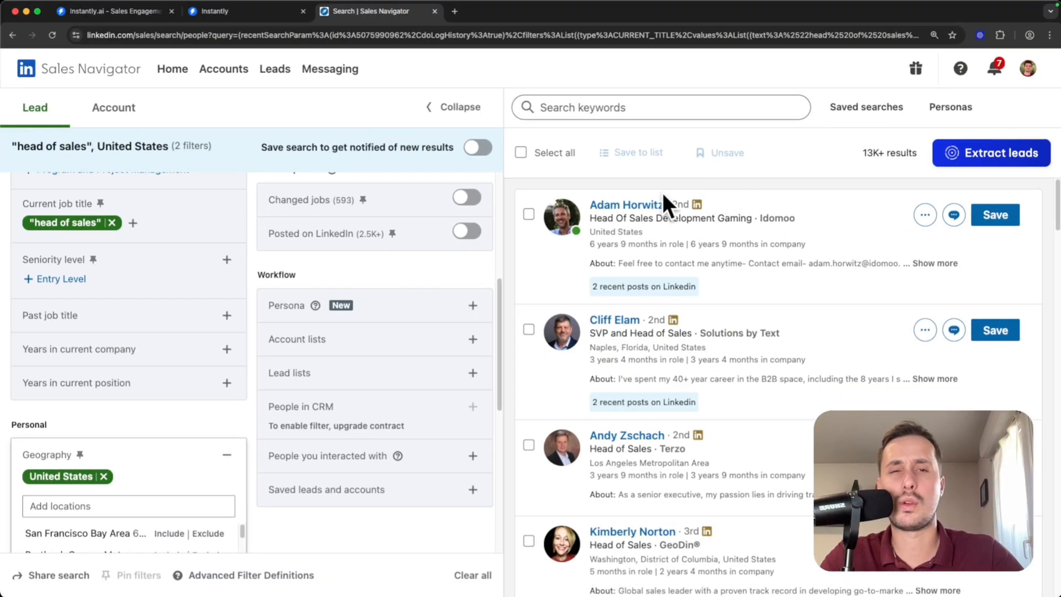
{"action": "scroll", "coordinate": [351, 327], "scroll_direction": "up", "scroll_amount": 5}
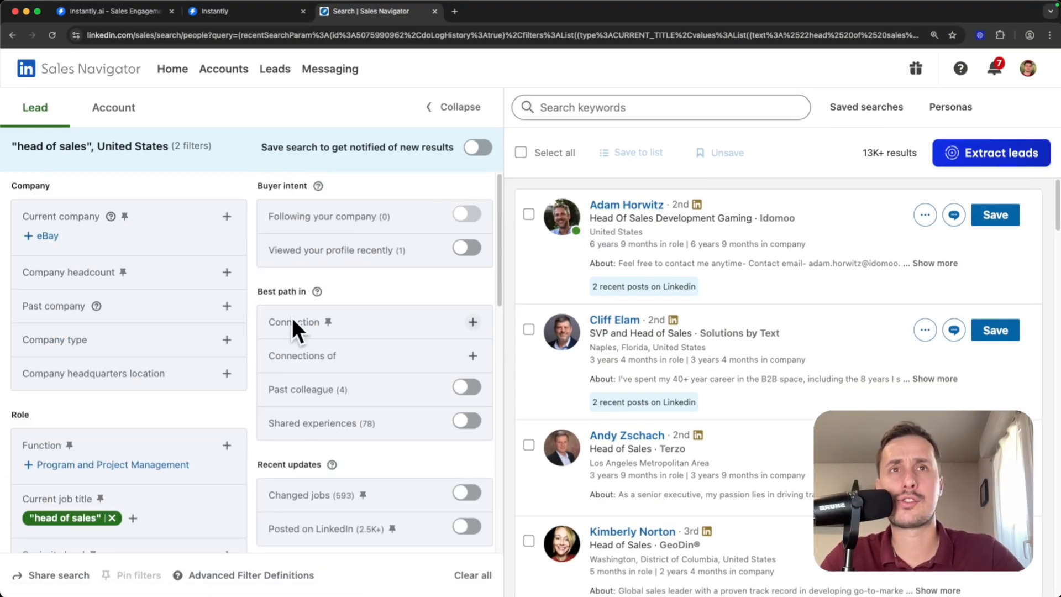
{"action": "left_click", "coordinate": [227, 273]}
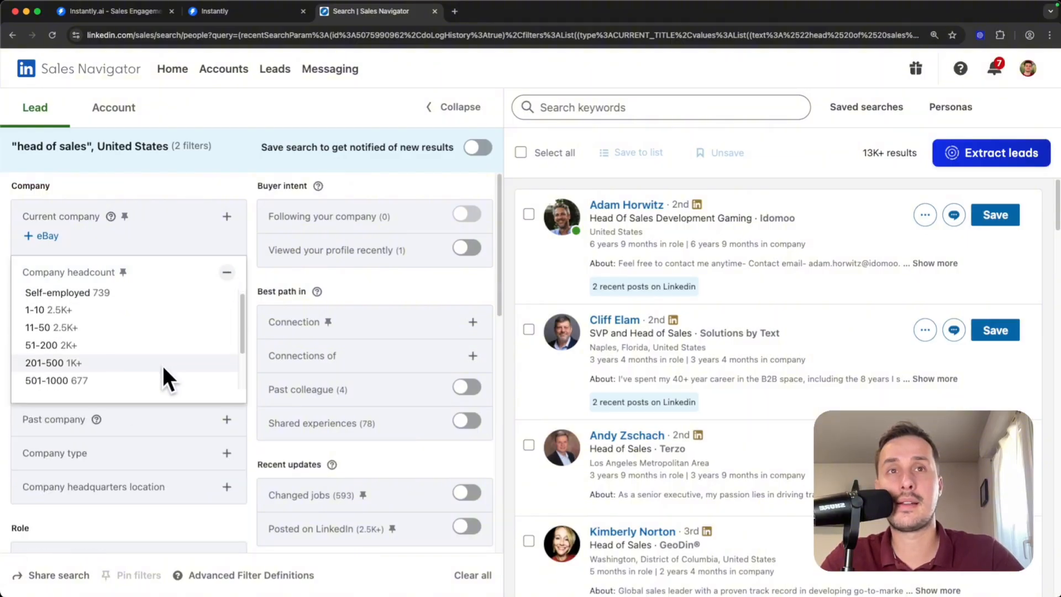
{"action": "scroll", "coordinate": [162, 366], "scroll_direction": "down", "scroll_amount": 2}
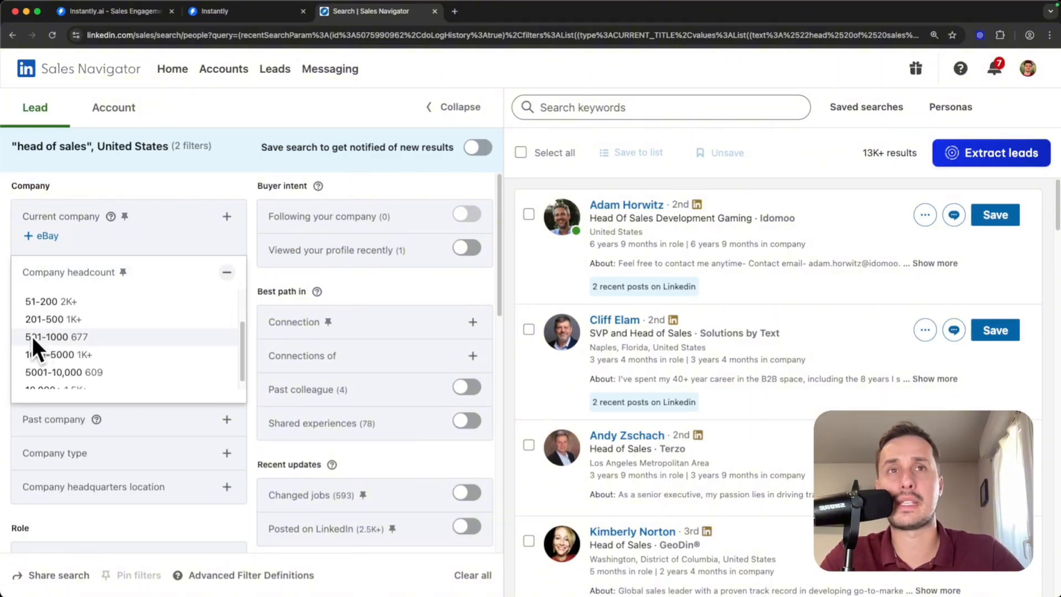
{"action": "left_click", "coordinate": [122, 339]}
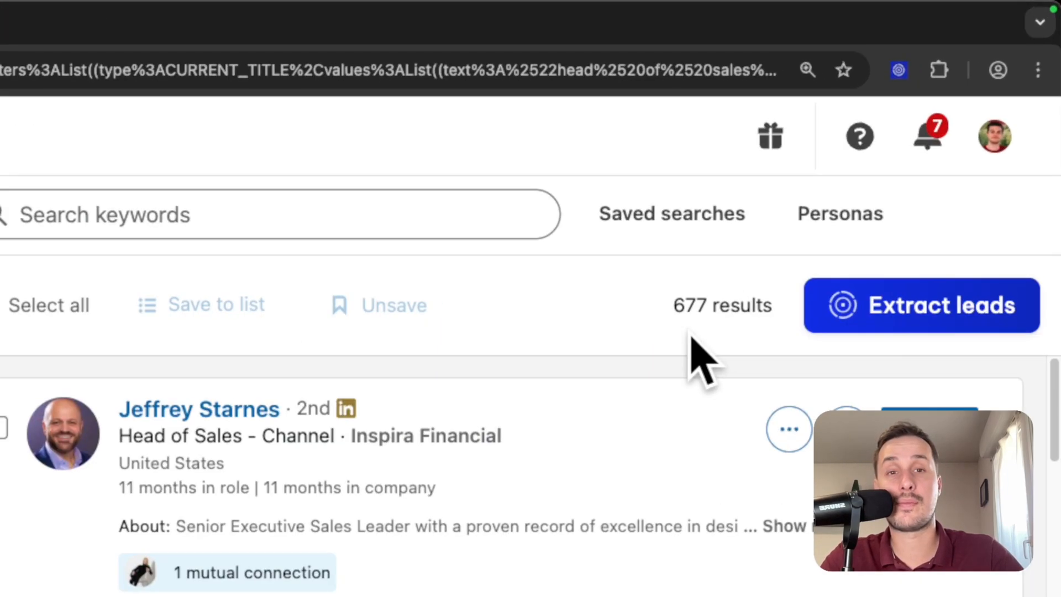
Step: Examine the filtered lead results, checking the result count and the leads' job titles and locations against the filters
{"action": "left_click_drag", "start_coordinate": [867, 154], "coordinate": [888, 154]}
{"action": "left_click", "coordinate": [701, 365]}
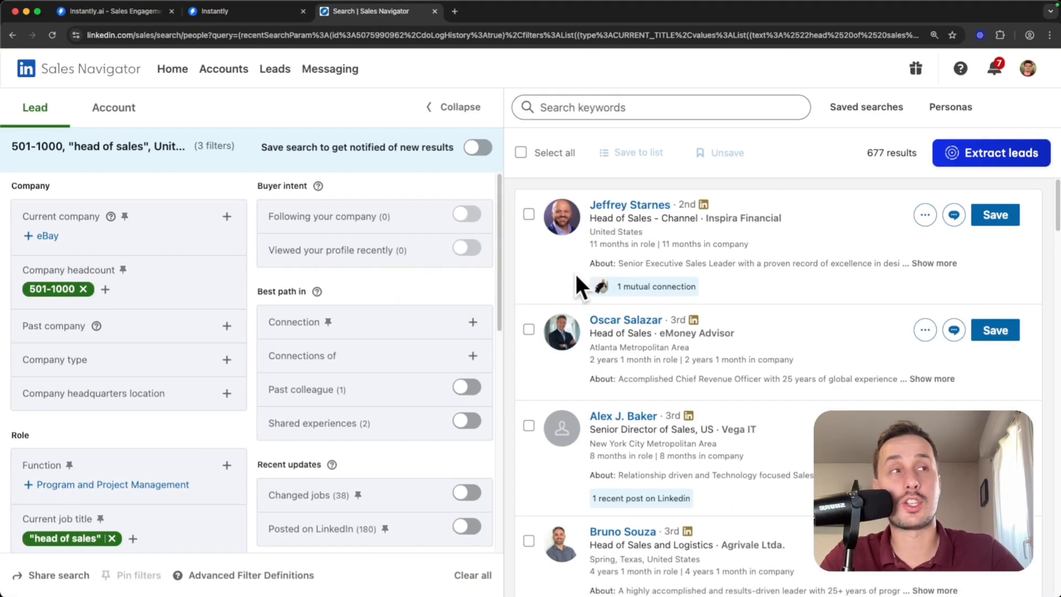
{"action": "left_click_drag", "start_coordinate": [590, 219], "coordinate": [651, 220]}
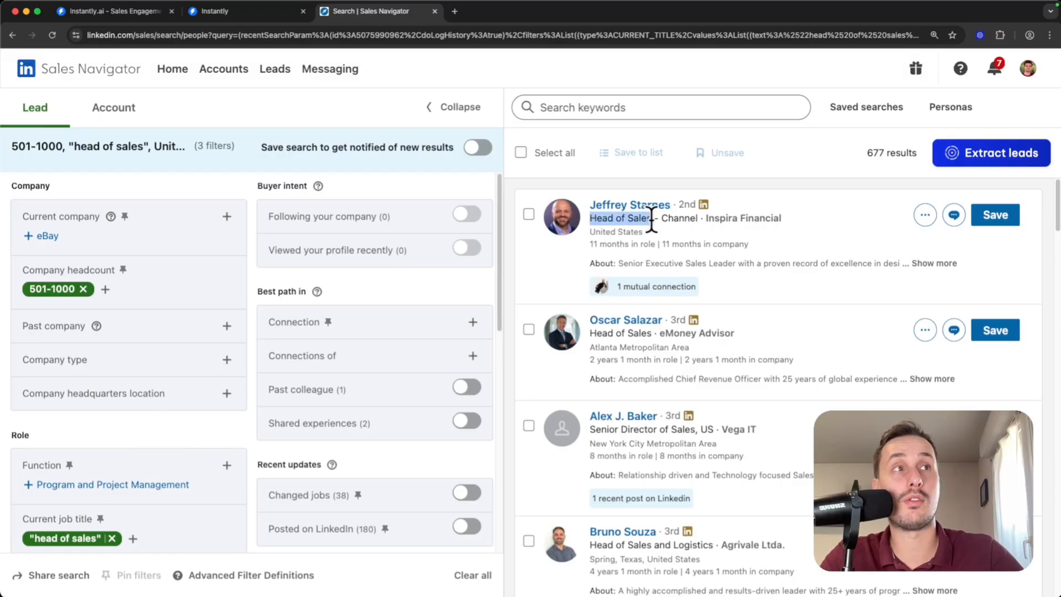
{"action": "left_click_drag", "start_coordinate": [589, 231], "coordinate": [639, 277]}
{"action": "scroll", "coordinate": [630, 263], "scroll_direction": "down", "scroll_amount": 4}
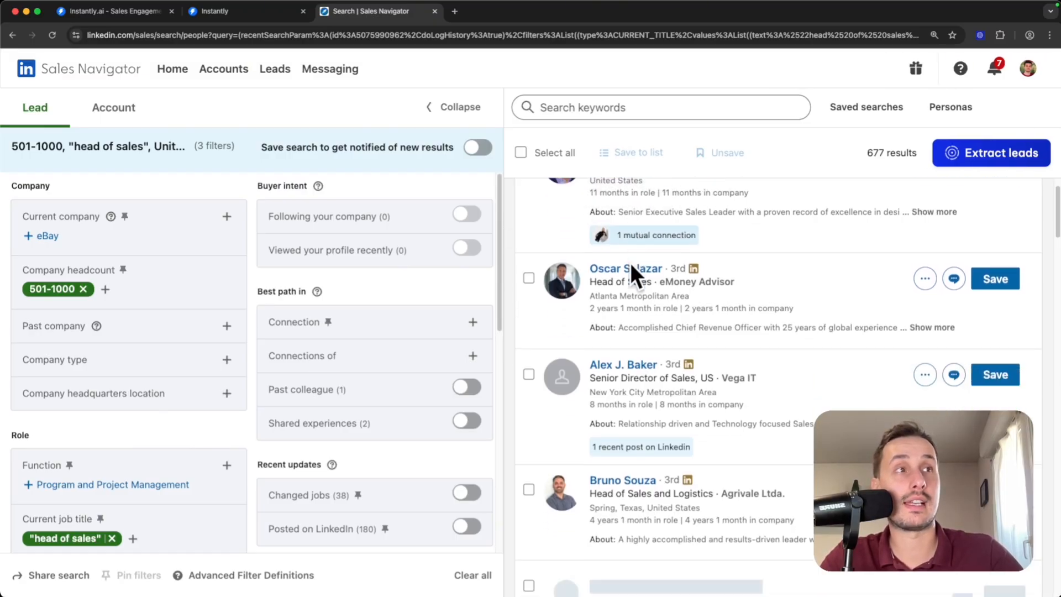
{"action": "scroll", "coordinate": [629, 265], "scroll_direction": "down", "scroll_amount": 5}
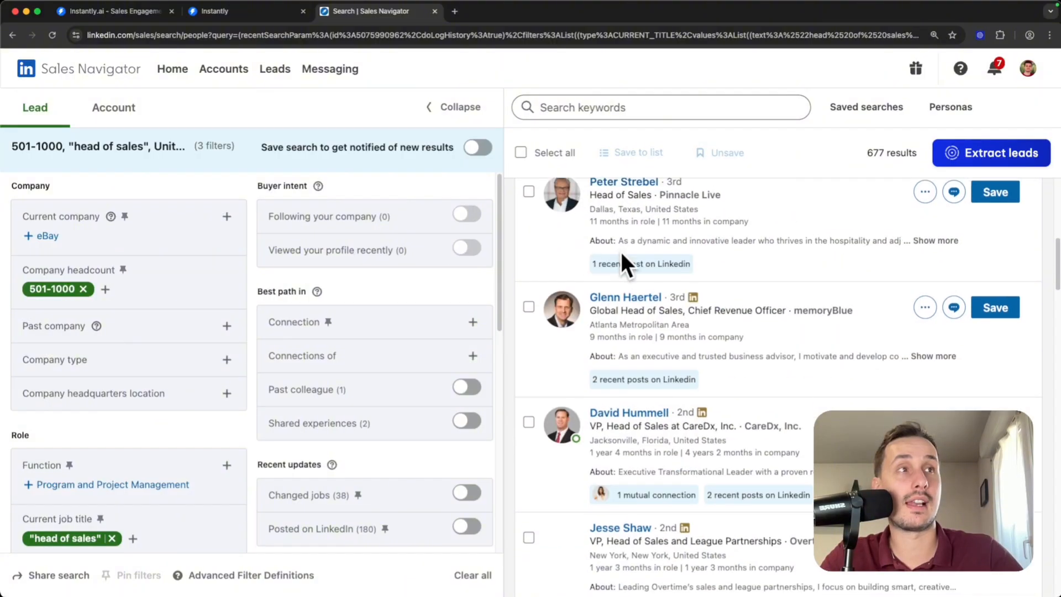
{"action": "scroll", "coordinate": [611, 365], "scroll_direction": "down", "scroll_amount": 3}
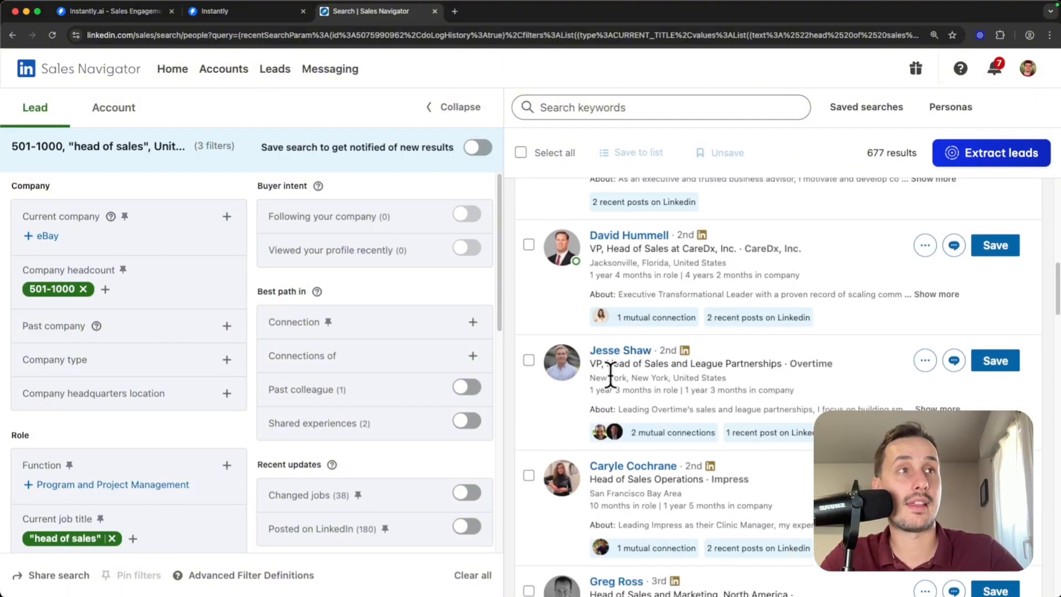
{"action": "scroll", "coordinate": [612, 303], "scroll_direction": "up", "scroll_amount": 10}
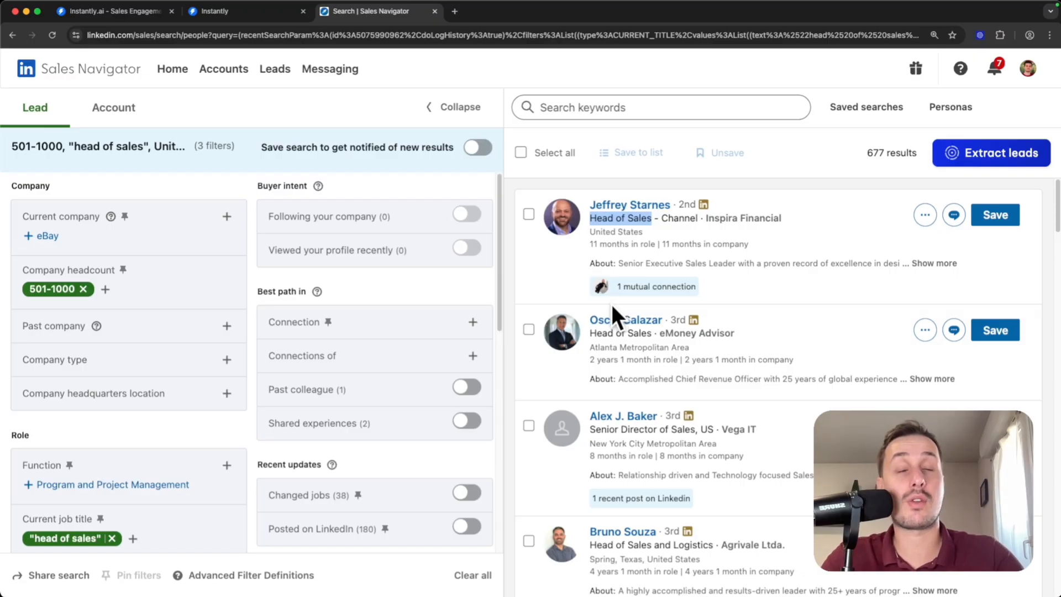
{"action": "scroll", "coordinate": [619, 258], "scroll_direction": "down", "scroll_amount": 1}
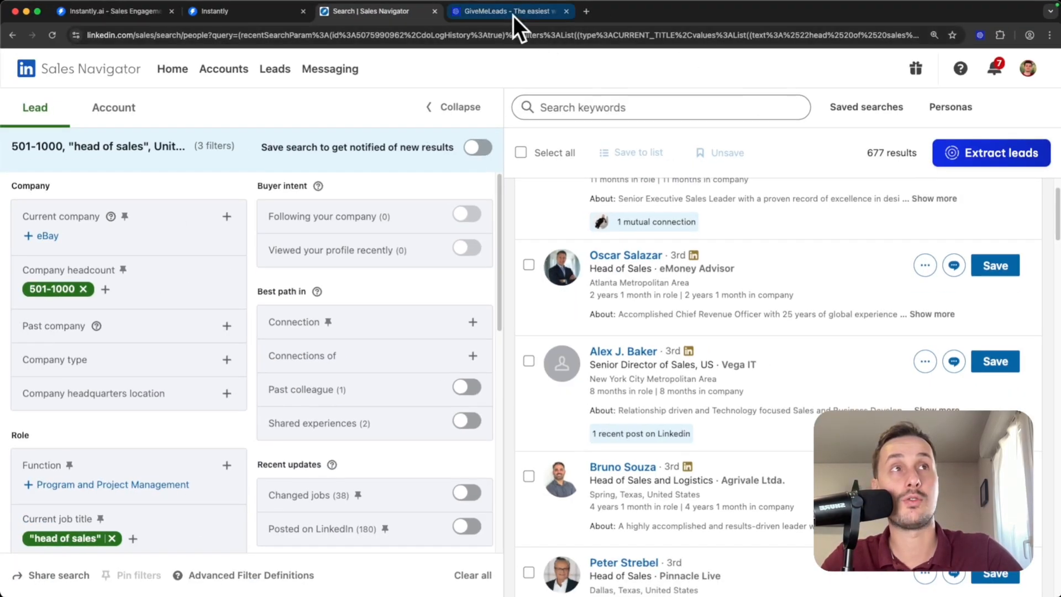
Step: View the GiveMeLeads website's home page and return to the Sales Navigator lead search
{"action": "left_click", "coordinate": [513, 15]}
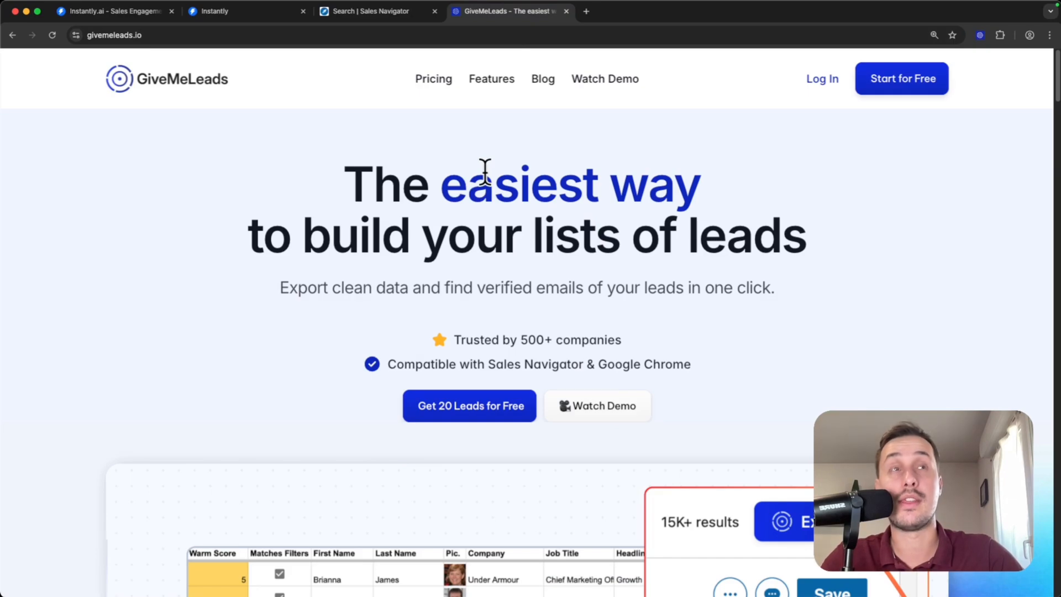
{"action": "left_click", "coordinate": [374, 13]}
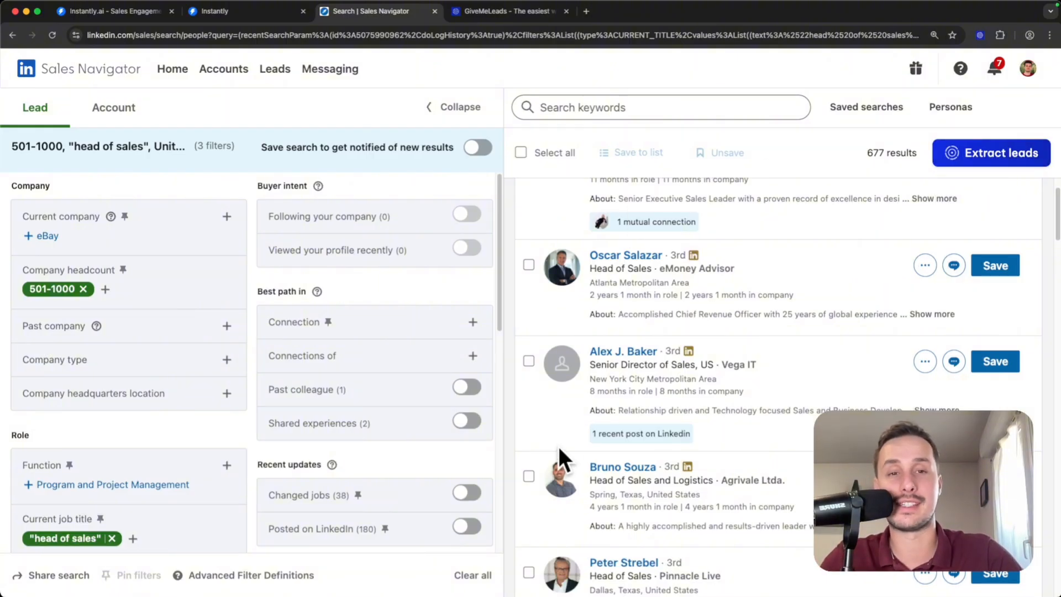
Step: Extract the leads from the filtered Sales Navigator search, exporting 30 leads with emails found for all leads
{"action": "scroll", "coordinate": [714, 329], "scroll_direction": "up", "scroll_amount": 1}
{"action": "scroll", "coordinate": [696, 331], "scroll_direction": "down", "scroll_amount": 2}
{"action": "scroll", "coordinate": [697, 331], "scroll_direction": "down", "scroll_amount": 7}
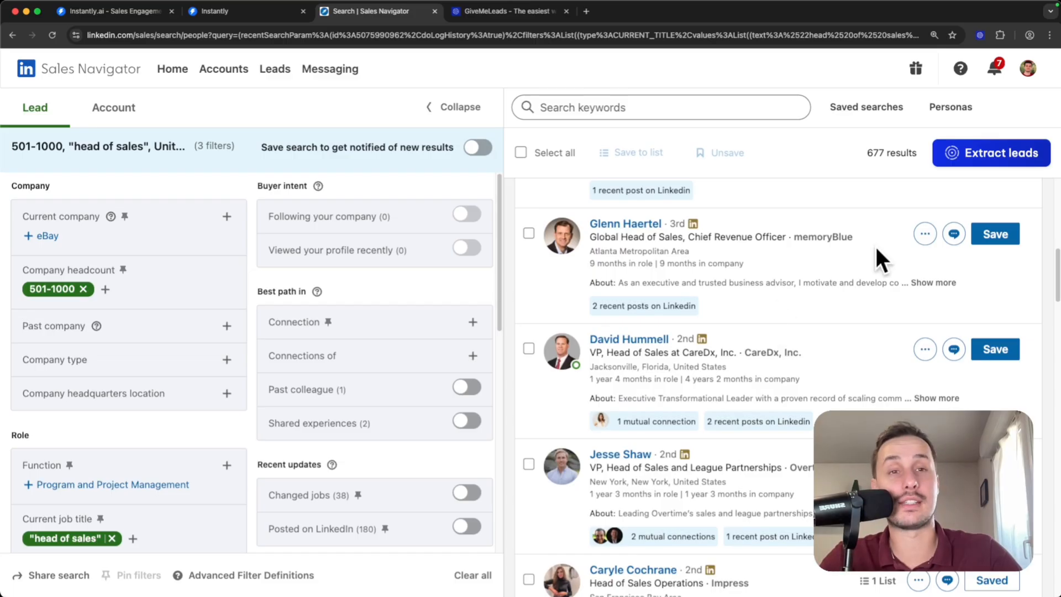
{"action": "left_click", "coordinate": [982, 155]}
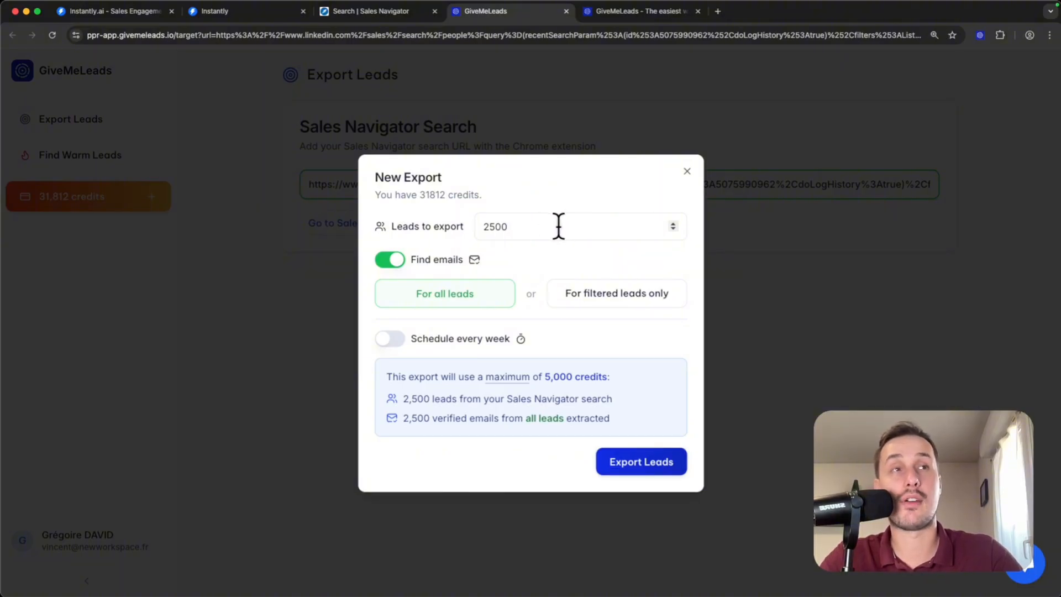
{"action": "left_click_drag", "start_coordinate": [558, 226], "coordinate": [433, 216]}
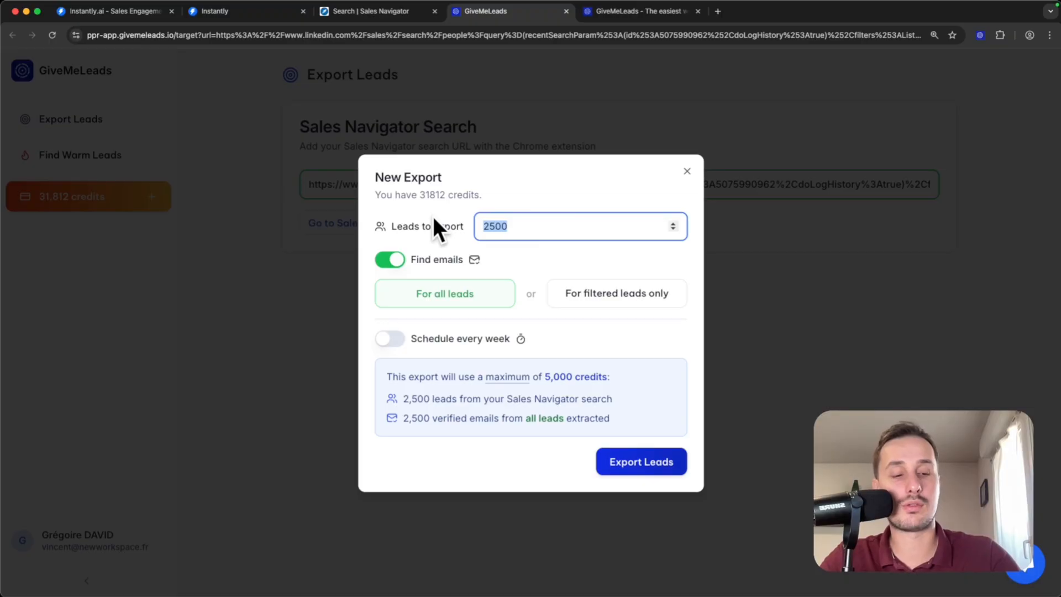
{"action": "type", "text": "30"}
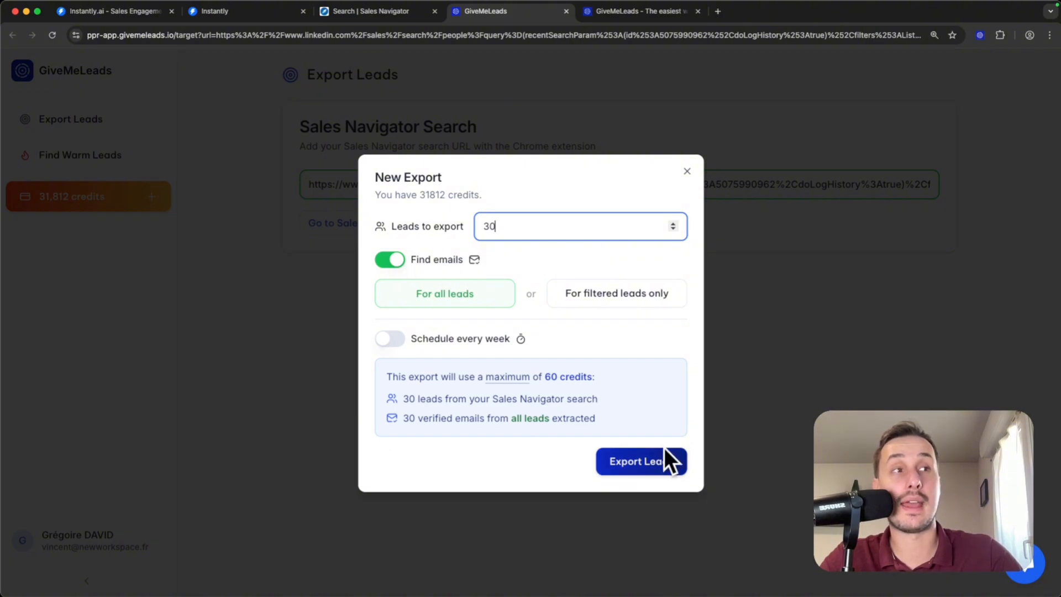
{"action": "left_click", "coordinate": [628, 462]}
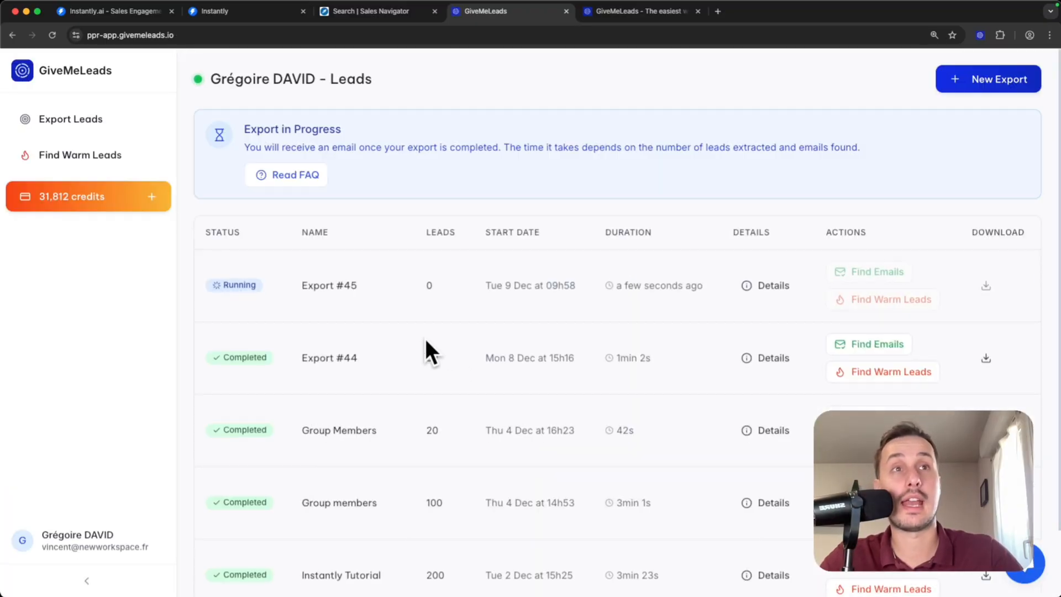
Step: Rename the running export as "Head of sales - US - 500/1000"
{"action": "scroll", "coordinate": [360, 299], "scroll_direction": "down", "scroll_amount": 1}
{"action": "left_click", "coordinate": [344, 269]}
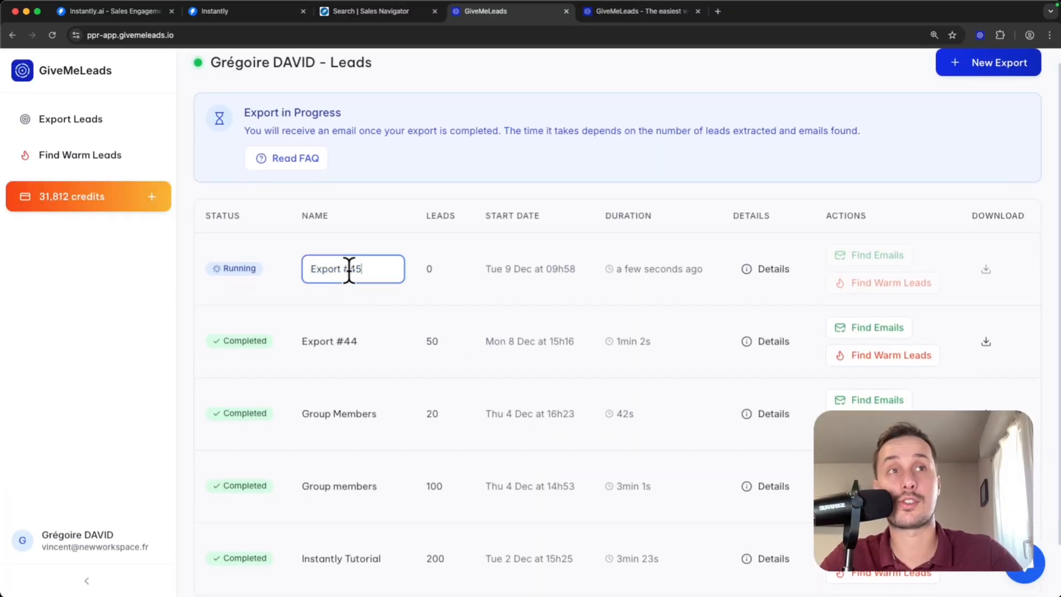
{"action": "key", "text": "super+a"}
{"action": "type", "text": "Head "}
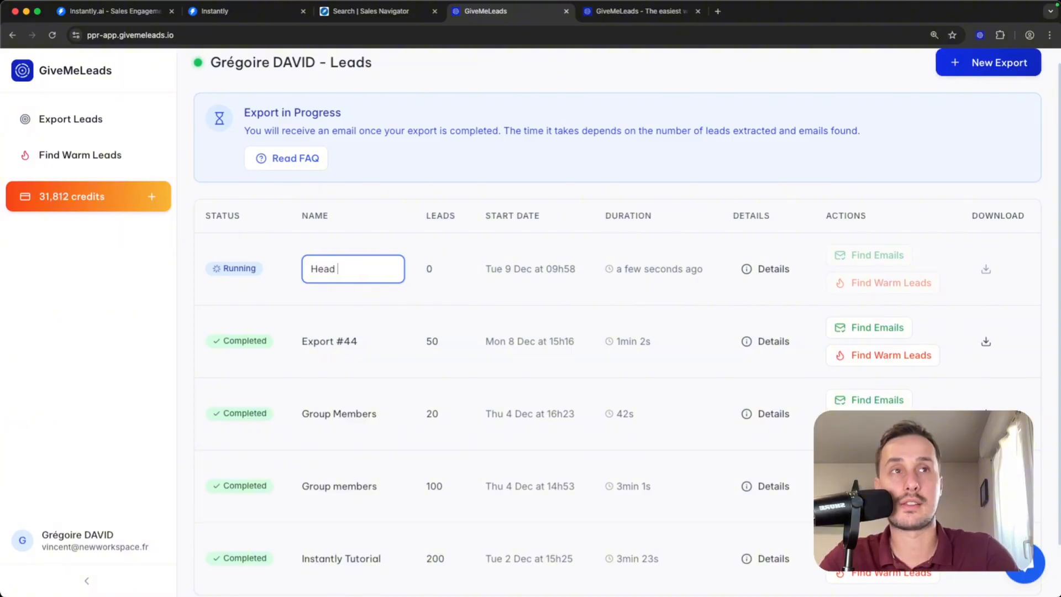
{"action": "type", "text": "of sales - U"}
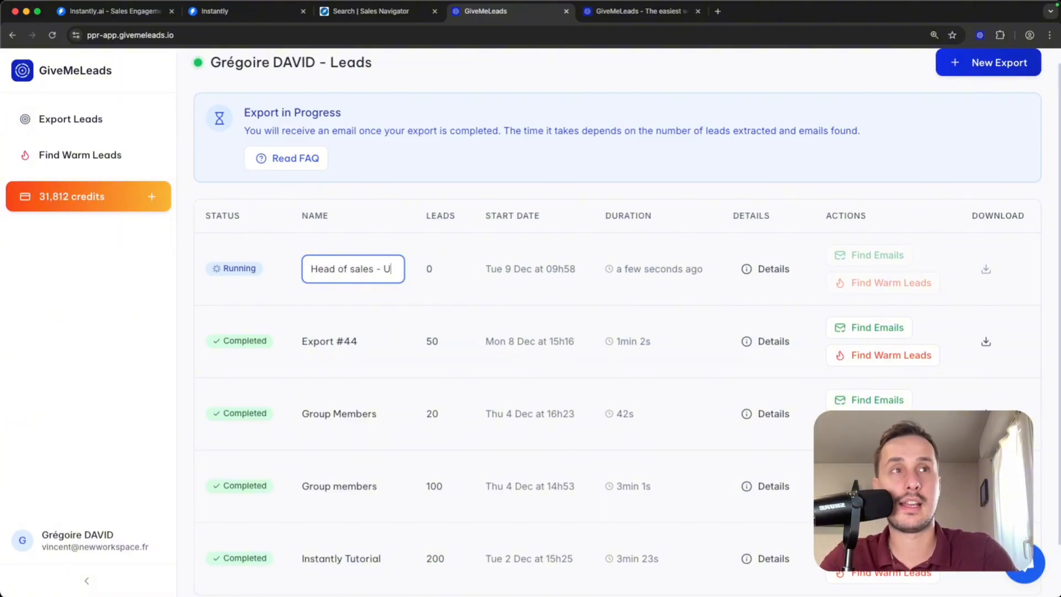
{"action": "type", "text": "S - 5"}
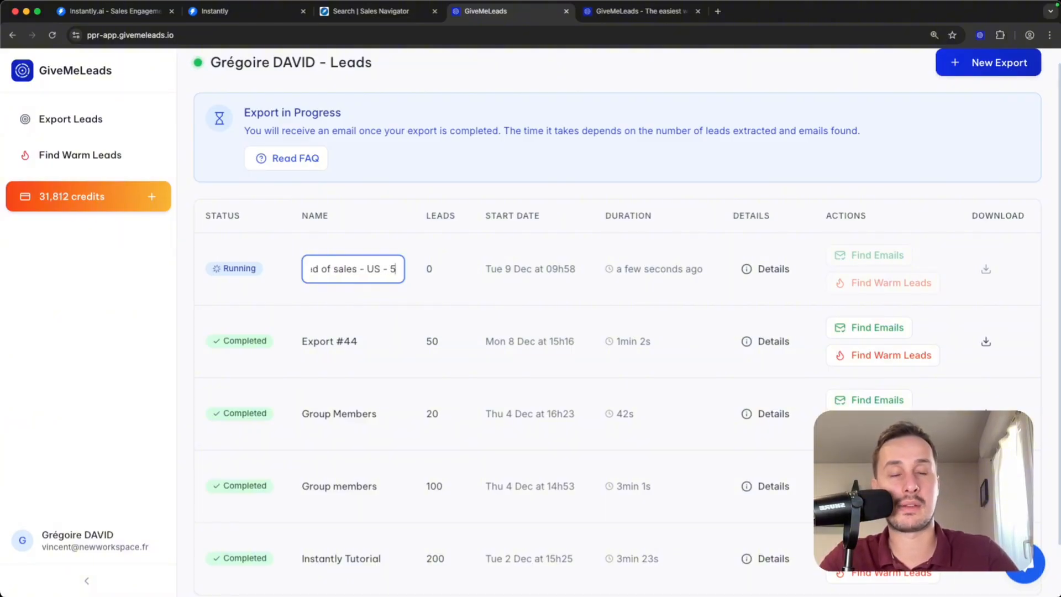
{"action": "type", "text": "00,"}
{"action": "key", "text": "BackSpace"}
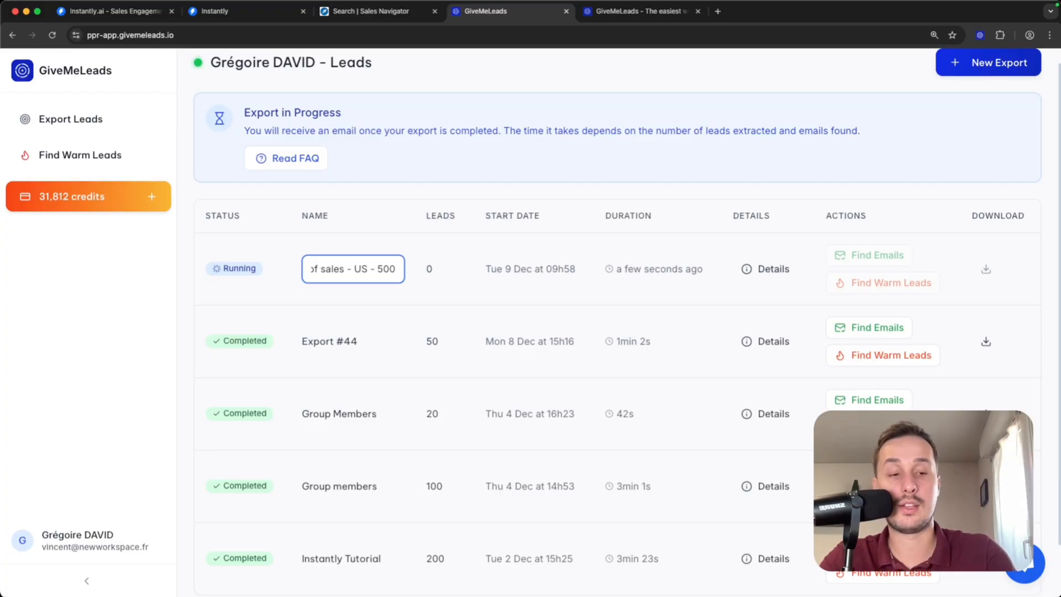
{"action": "type", "text": "/1000"}
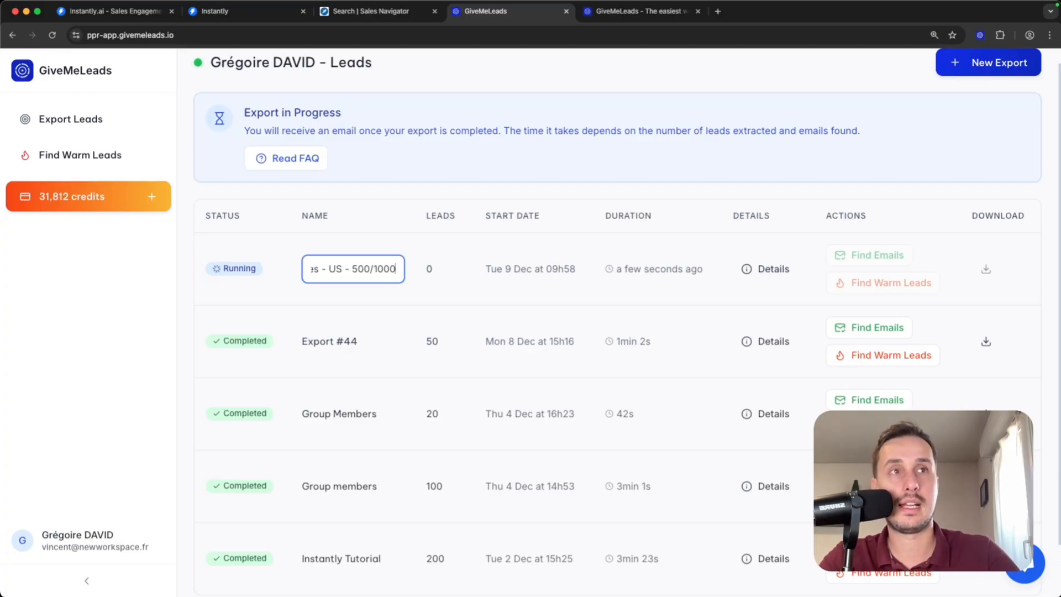
{"action": "key", "text": "Return"}
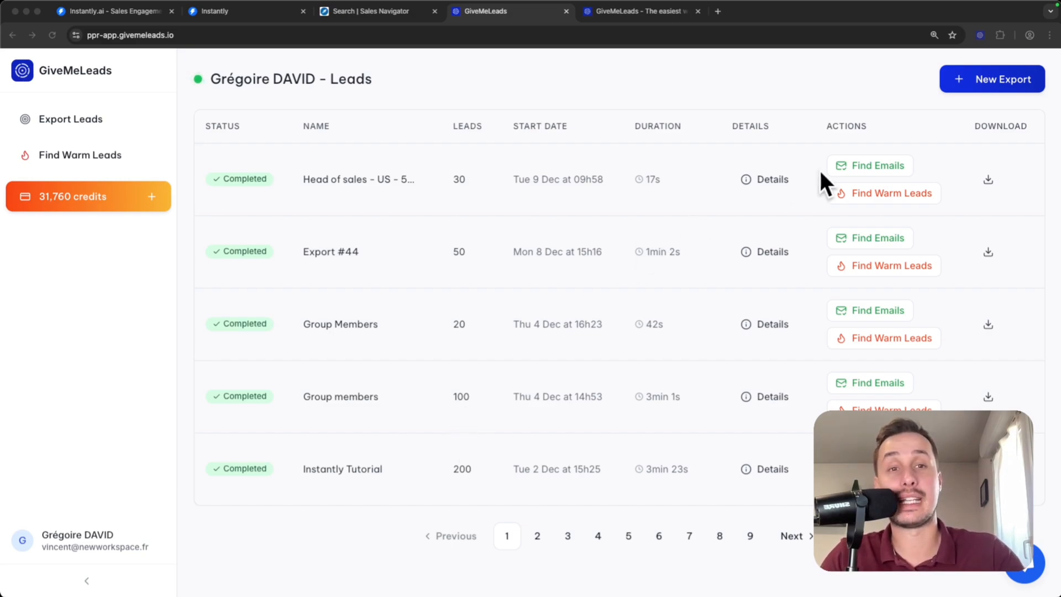
Step: Download the completed heads of sales export as a CSV file and open it in Numbers
{"action": "left_click", "coordinate": [986, 180]}
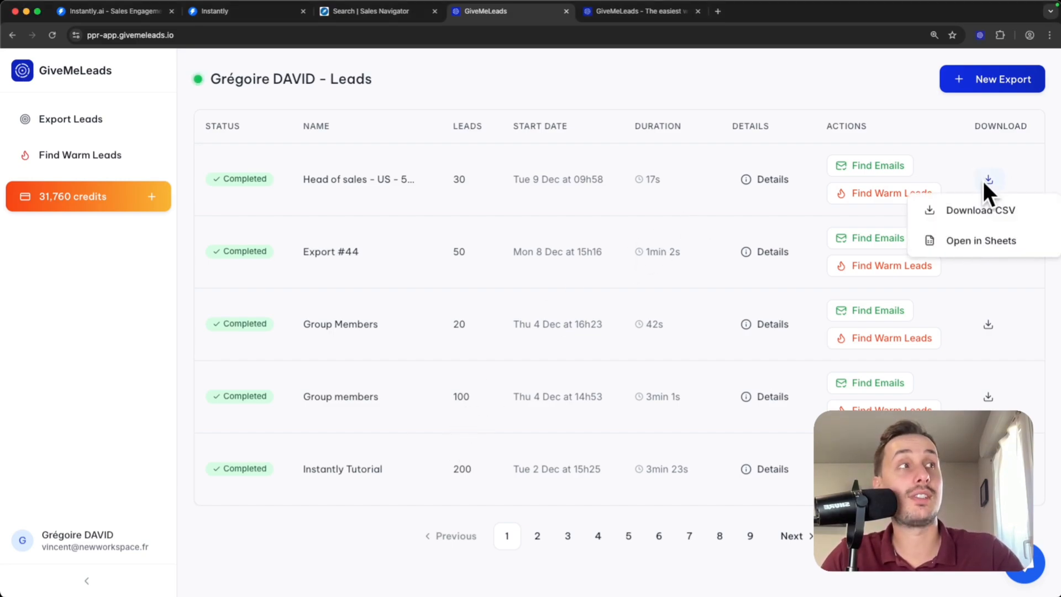
{"action": "left_click", "coordinate": [981, 211]}
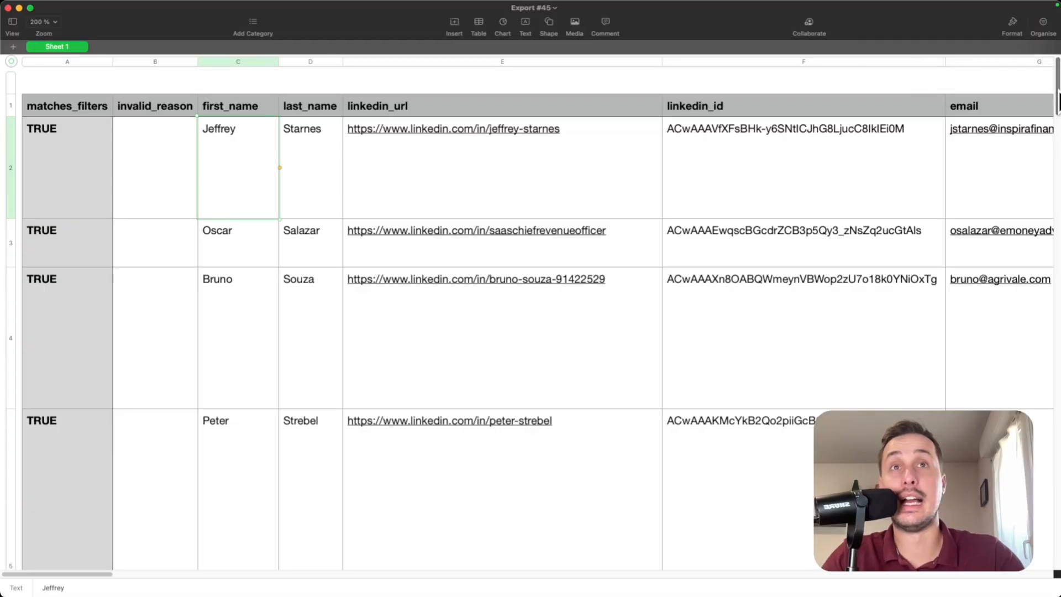
Step: Examine the exported lead sheet, reviewing all rows and the name, email, email status, job title, location and company columns
{"action": "scroll", "coordinate": [531, 310], "scroll_direction": "down", "scroll_amount": 5}
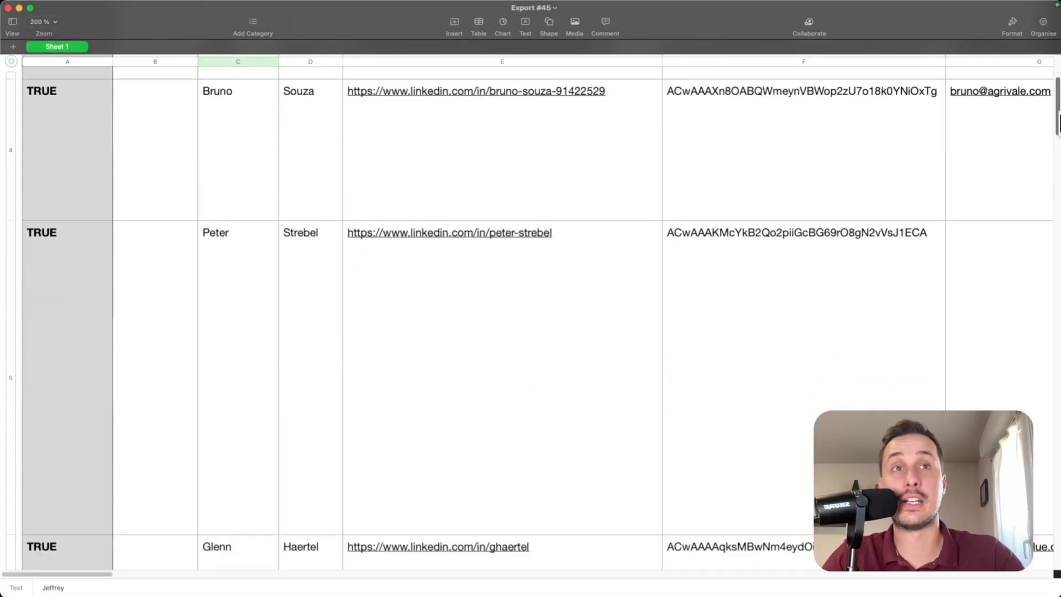
{"action": "scroll", "coordinate": [1042, 220], "scroll_direction": "down", "scroll_amount": 20}
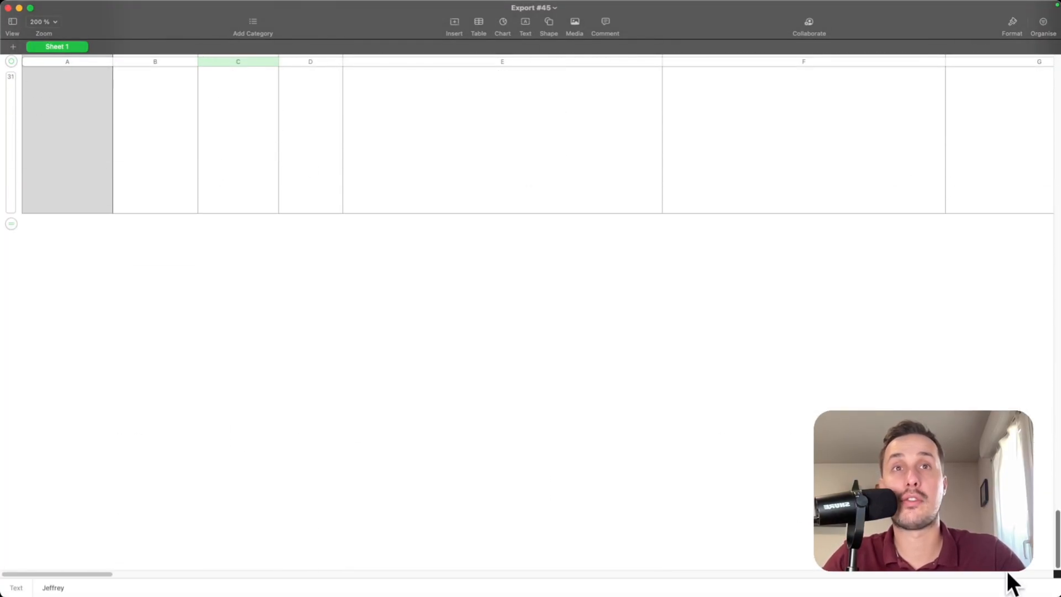
{"action": "scroll", "coordinate": [1012, 580], "scroll_direction": "up", "scroll_amount": 20}
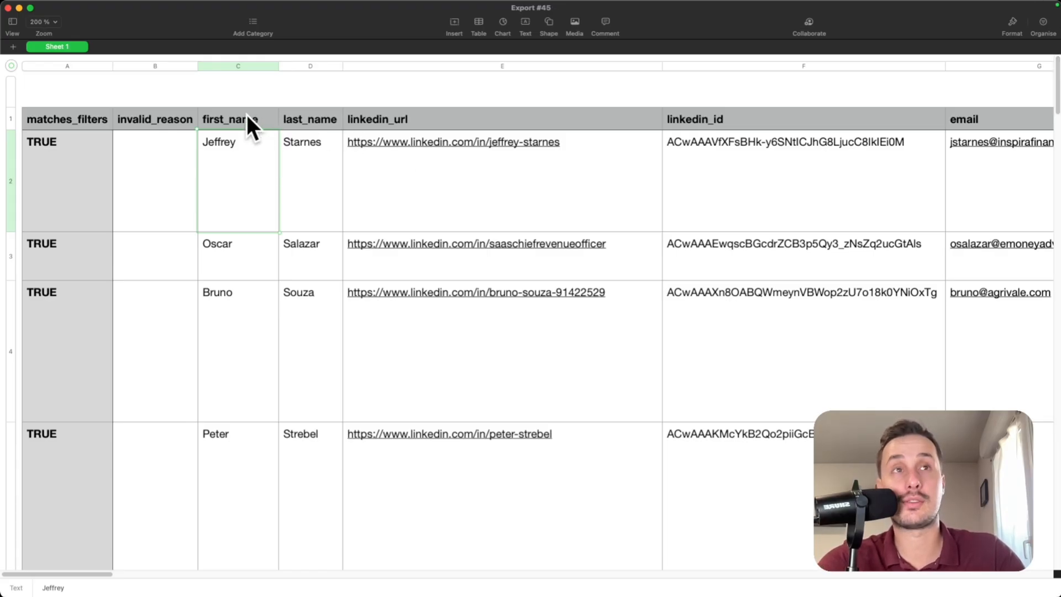
{"action": "scroll", "coordinate": [217, 122], "scroll_direction": "right", "scroll_amount": 1}
{"action": "scroll", "coordinate": [217, 121], "scroll_direction": "left", "scroll_amount": 1}
{"action": "scroll", "coordinate": [216, 122], "scroll_direction": "right", "scroll_amount": 10}
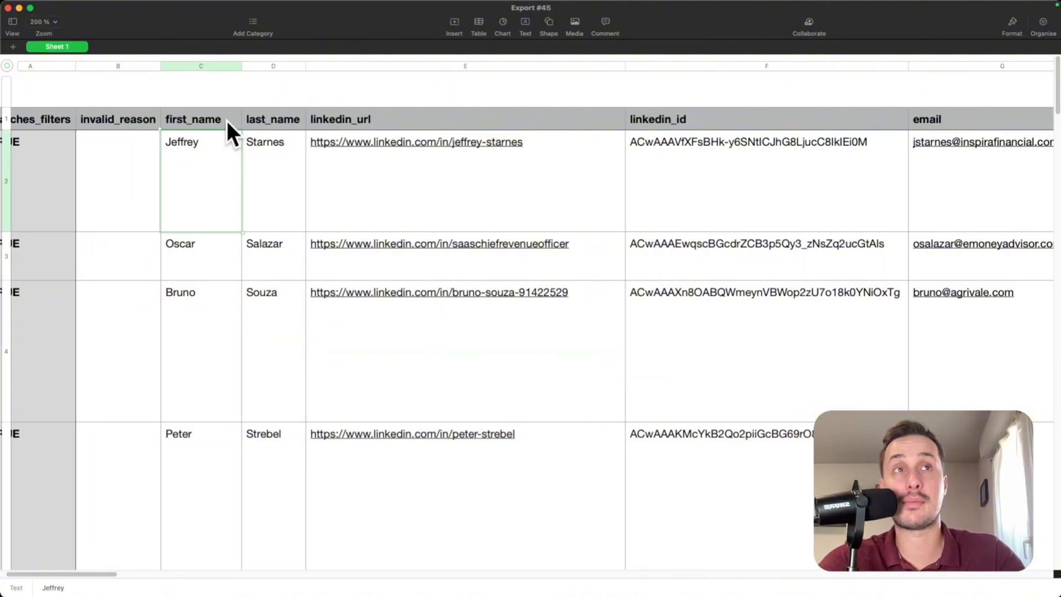
{"action": "scroll", "coordinate": [314, 121], "scroll_direction": "right", "scroll_amount": 5}
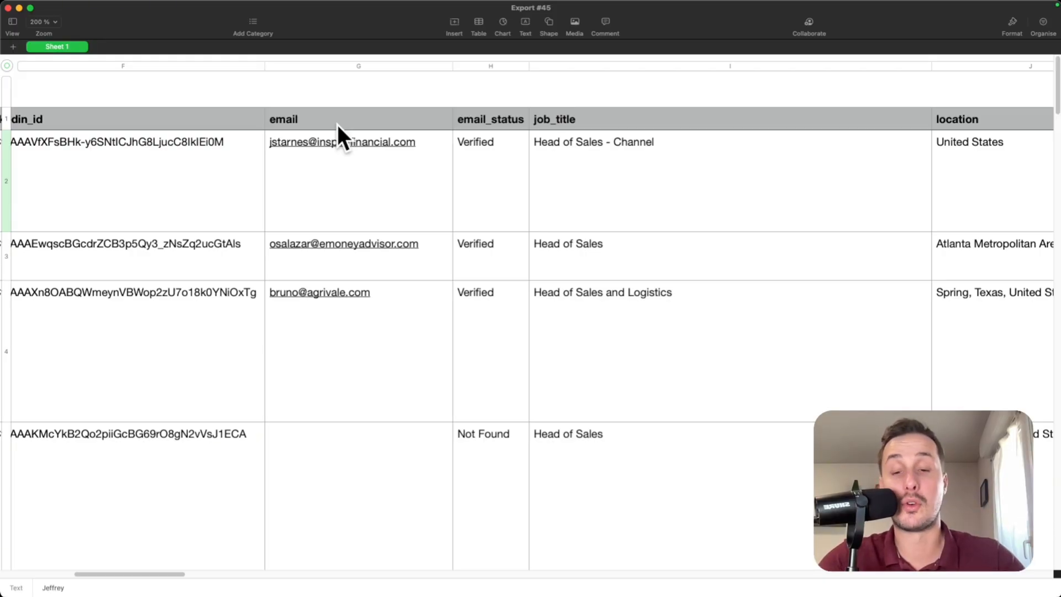
{"action": "scroll", "coordinate": [336, 125], "scroll_direction": "right", "scroll_amount": 5}
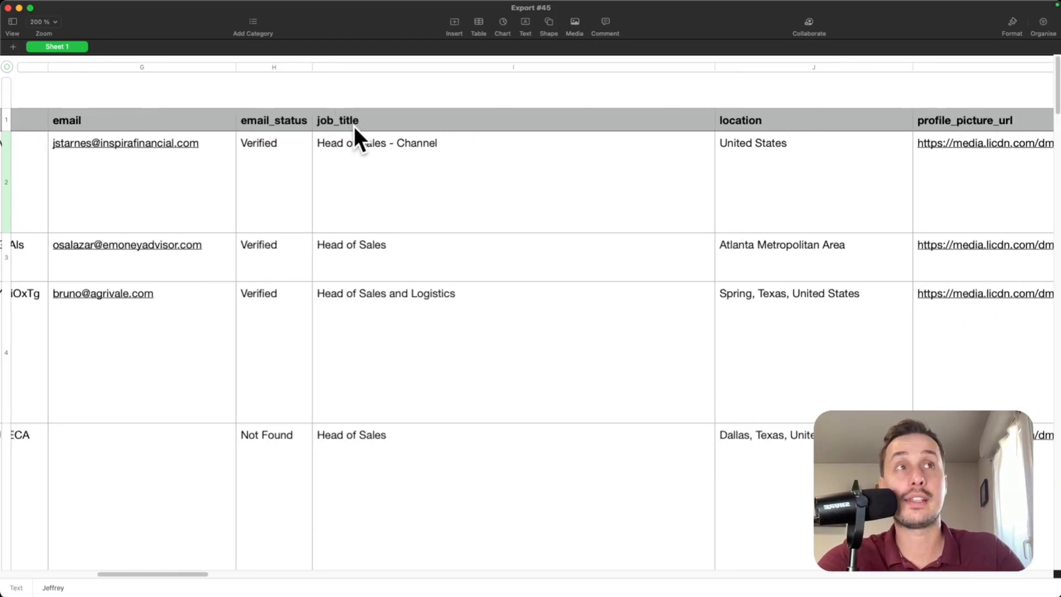
{"action": "scroll", "coordinate": [346, 126], "scroll_direction": "right", "scroll_amount": 15}
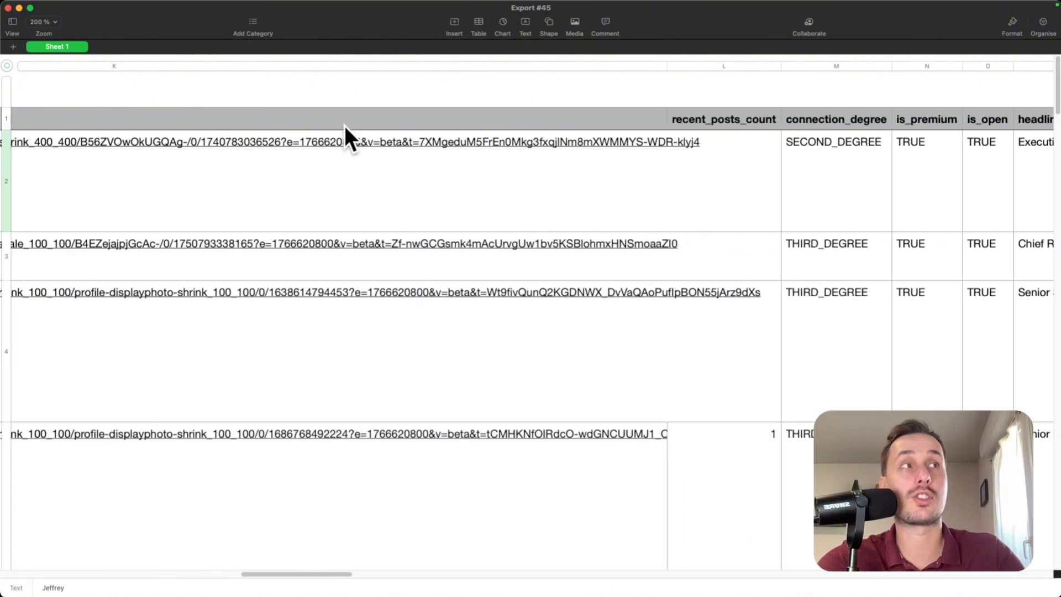
{"action": "scroll", "coordinate": [343, 125], "scroll_direction": "right", "scroll_amount": 20}
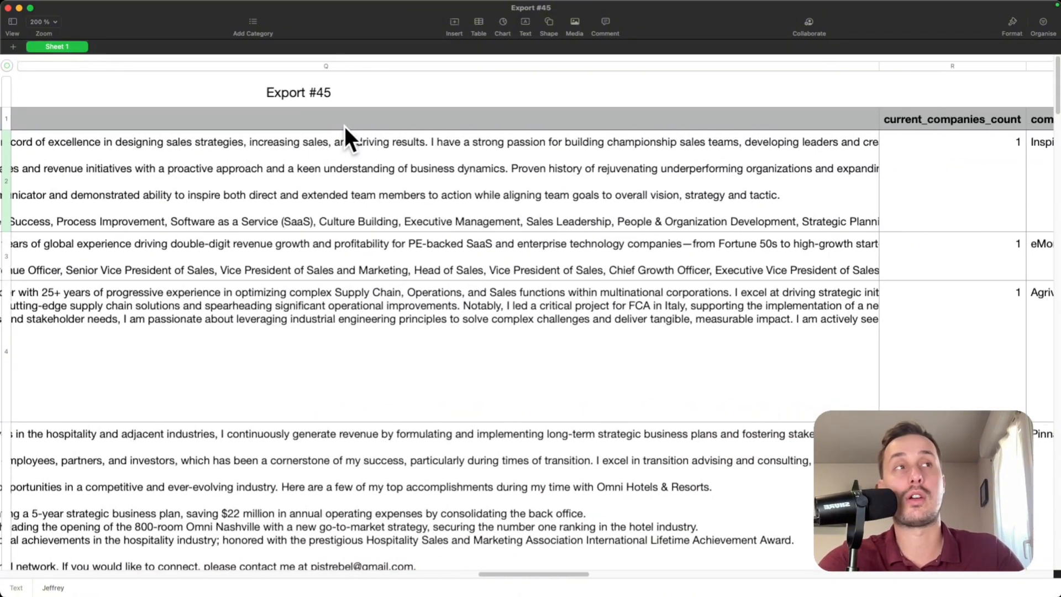
{"action": "scroll", "coordinate": [344, 126], "scroll_direction": "right", "scroll_amount": 10}
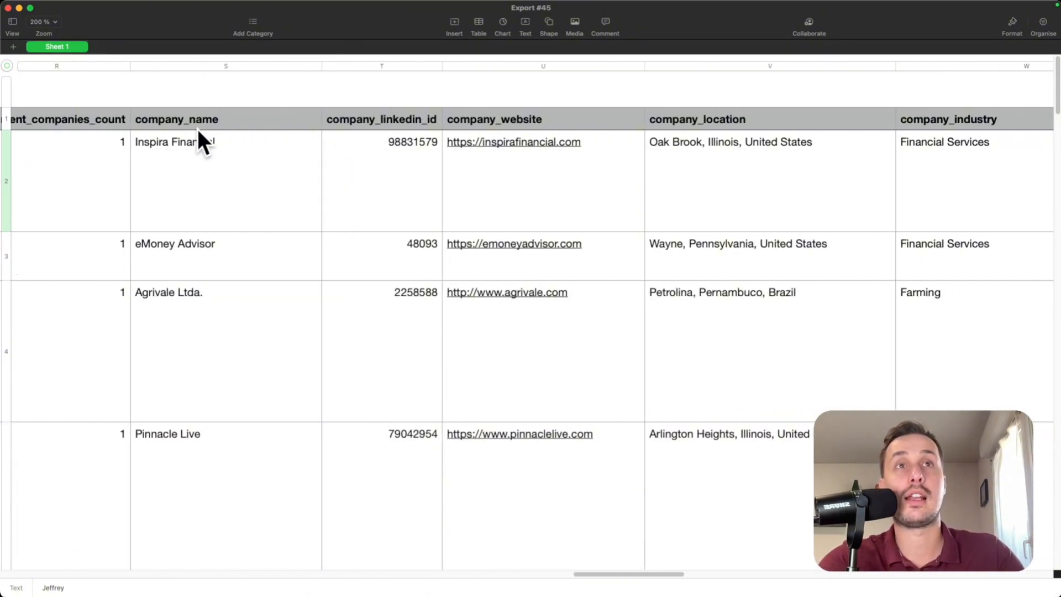
{"action": "scroll", "coordinate": [151, 123], "scroll_direction": "right", "scroll_amount": 10}
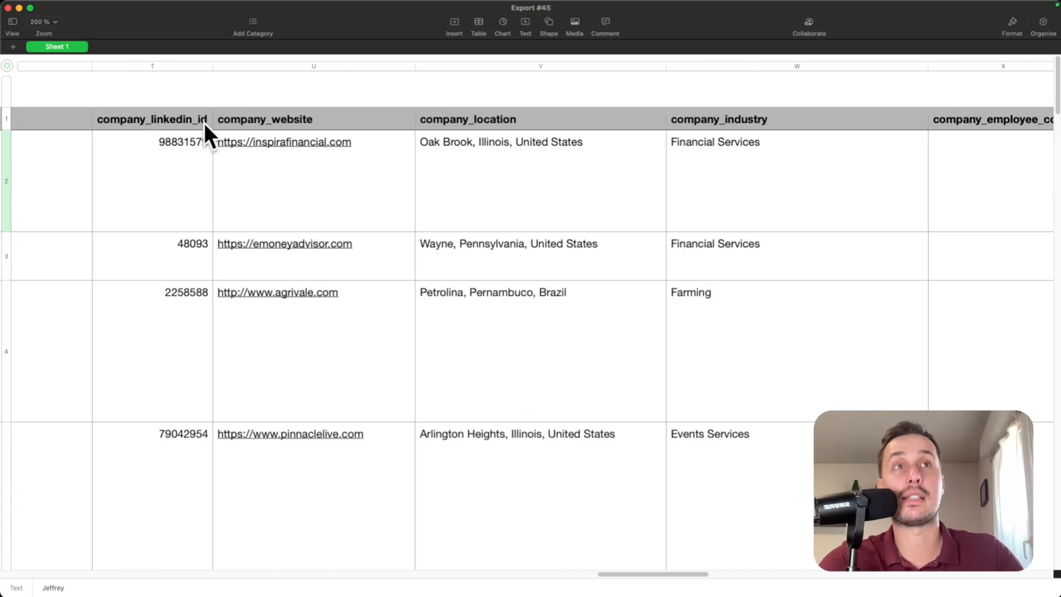
{"action": "scroll", "coordinate": [325, 120], "scroll_direction": "right", "scroll_amount": 10}
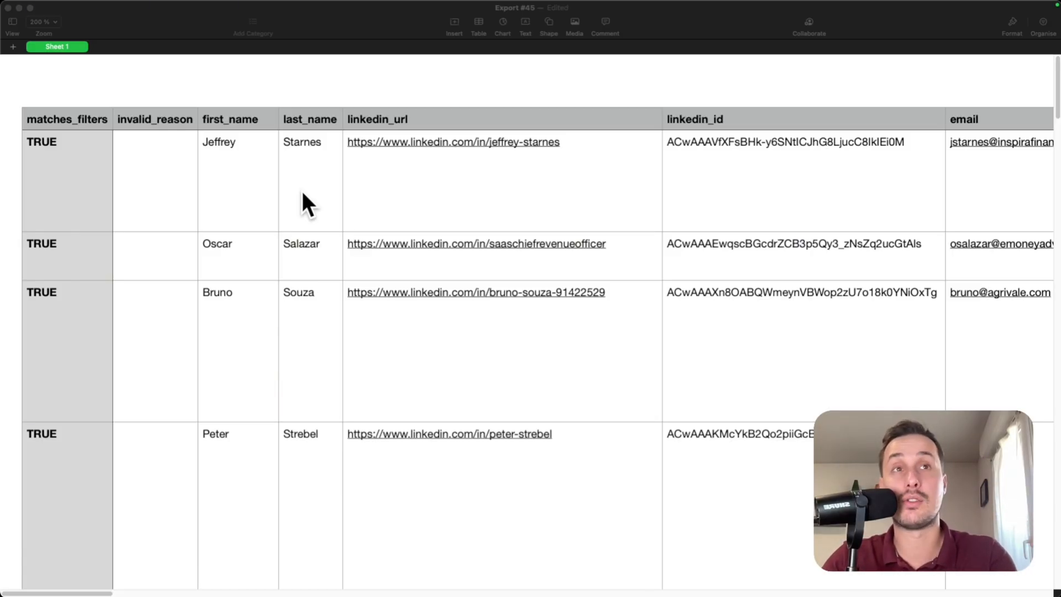
Step: Add a rocket emoji after the first name in row 3, and remove it again
{"action": "double_click", "coordinate": [243, 246]}
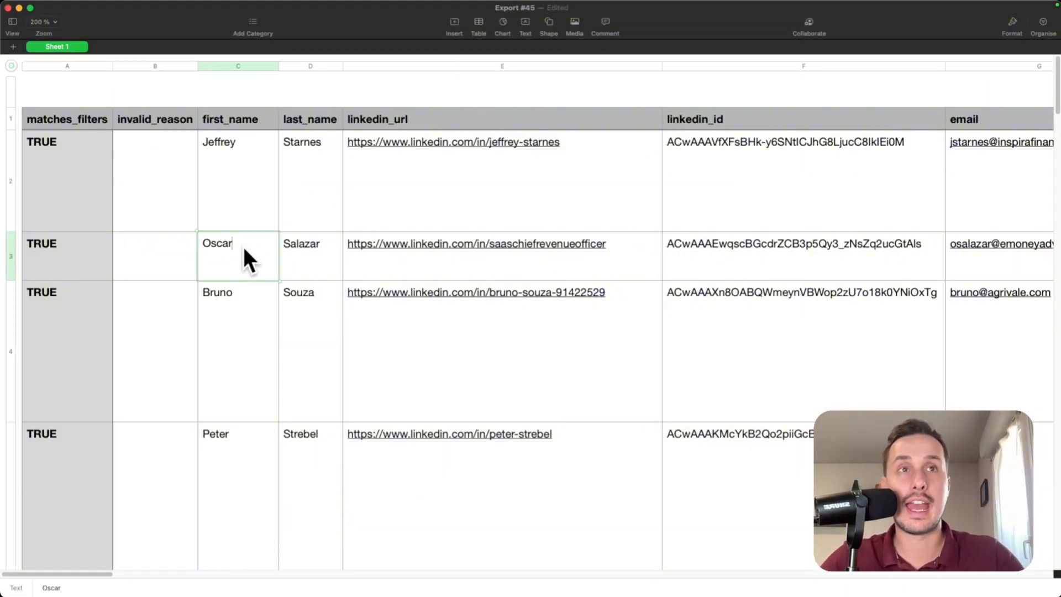
{"action": "type", "text": "🚀"}
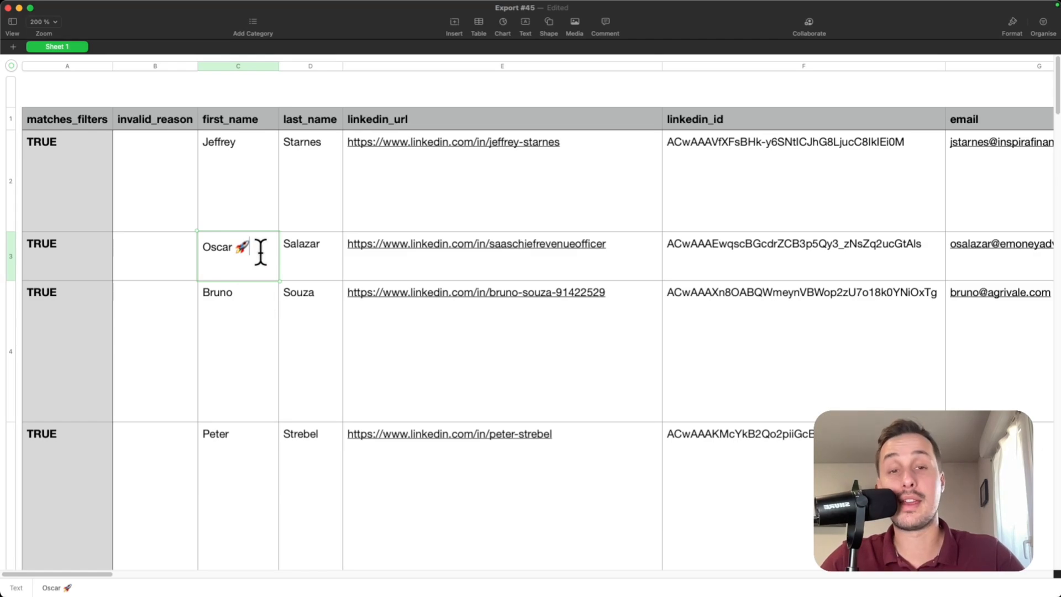
{"action": "key", "text": "BackSpace"}
{"action": "key", "text": "BackSpace"}
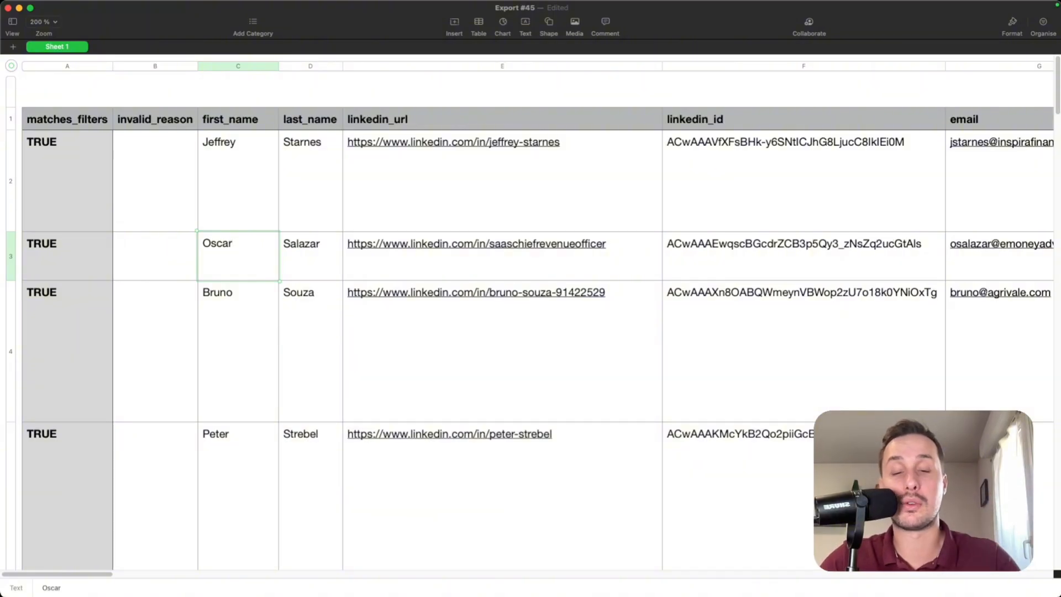
Step: Examine the matches_filters column down to the last row, checking that lead's invalid reason and job title
{"action": "left_click", "coordinate": [61, 117]}
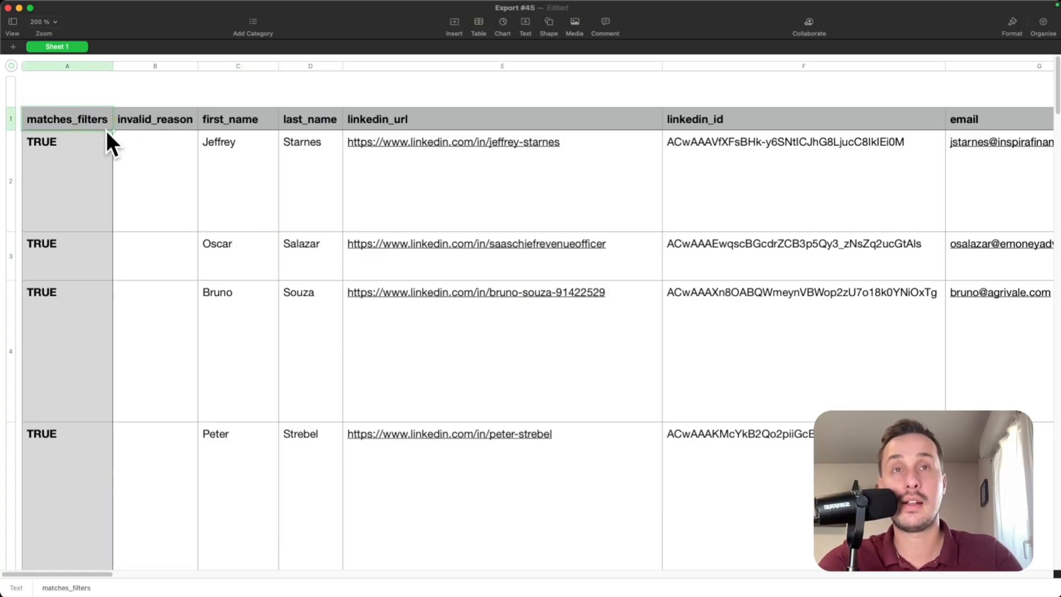
{"action": "scroll", "coordinate": [83, 145], "scroll_direction": "down", "scroll_amount": 1}
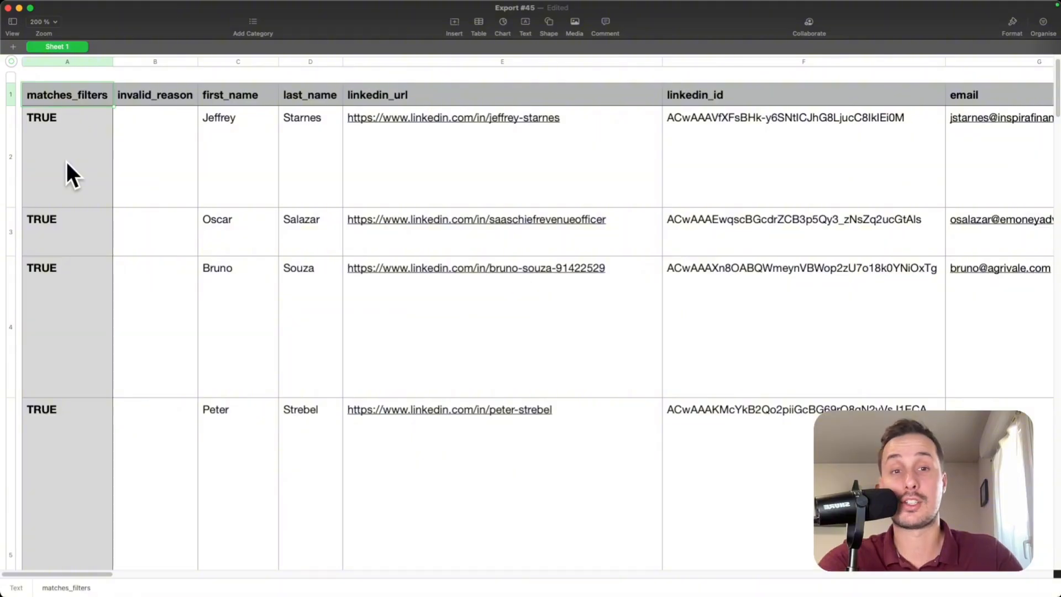
{"action": "scroll", "coordinate": [87, 169], "scroll_direction": "down", "scroll_amount": 15}
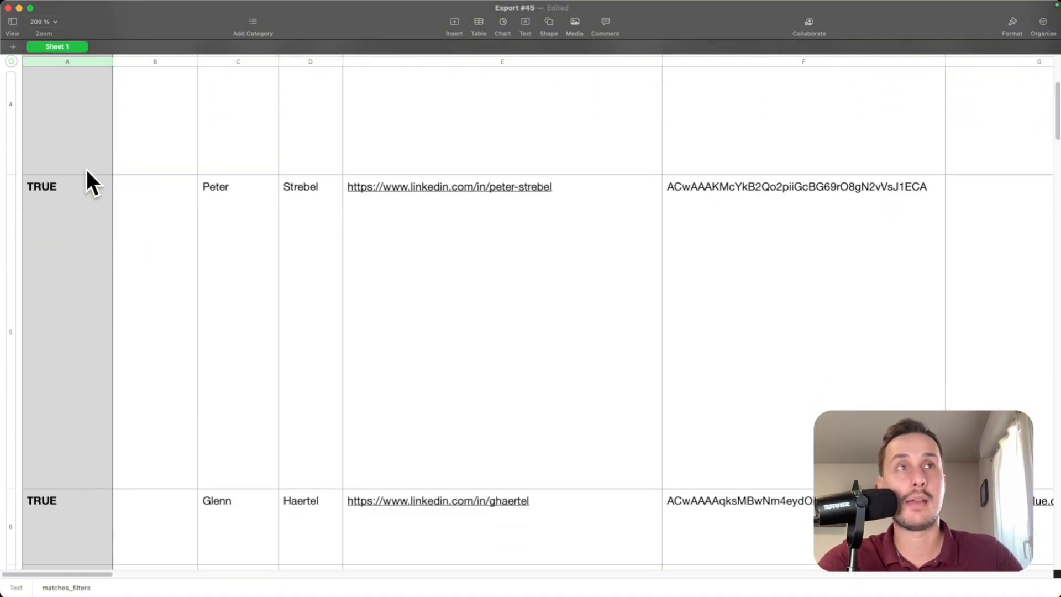
{"action": "left_click_drag", "start_coordinate": [1057, 162], "coordinate": [1049, 491]}
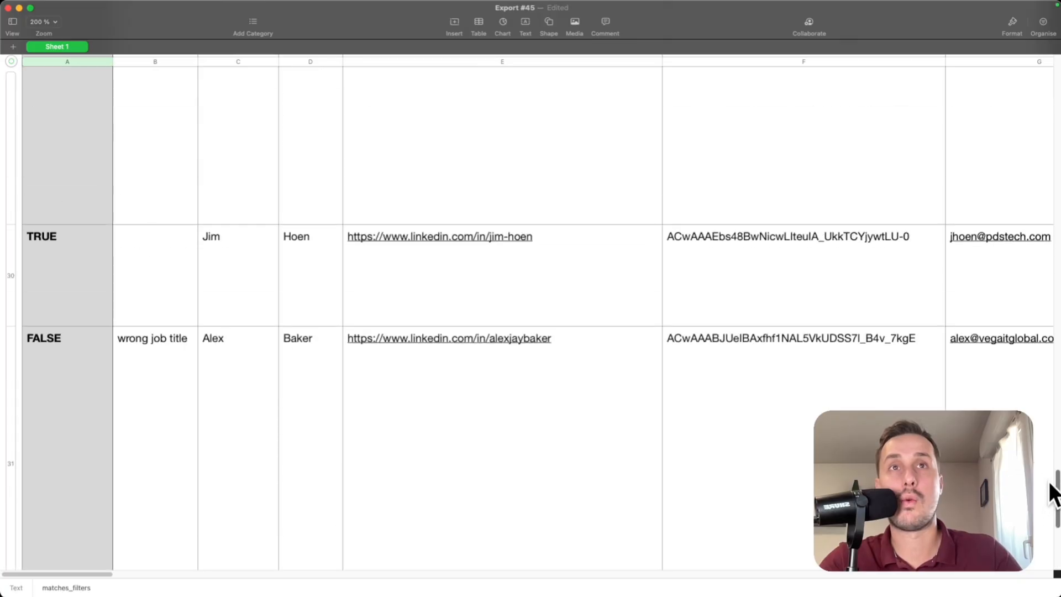
{"action": "left_click", "coordinate": [56, 416]}
{"action": "left_click", "coordinate": [209, 425]}
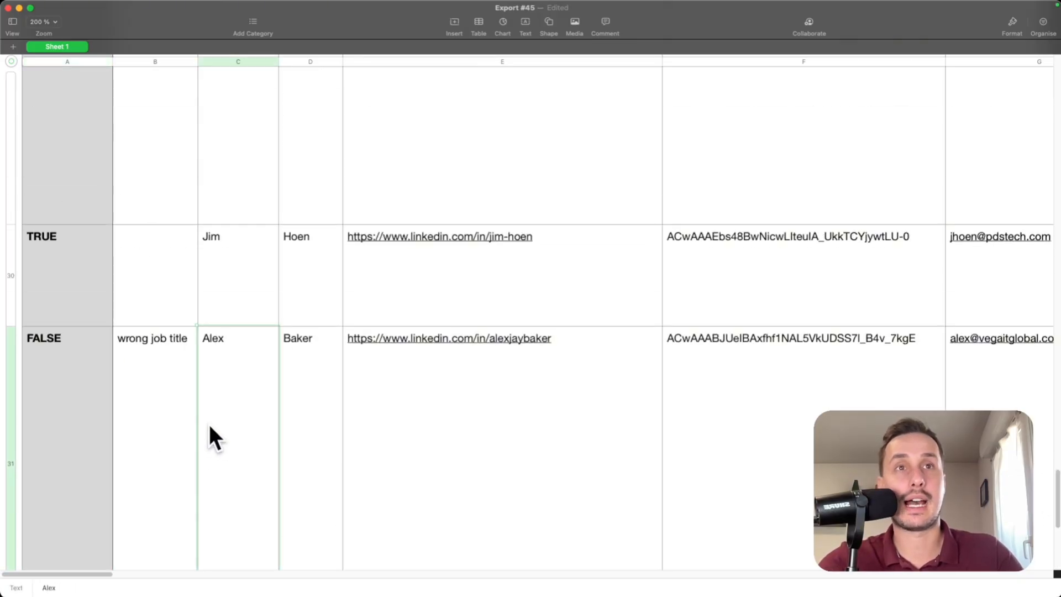
{"action": "left_click", "coordinate": [167, 399]}
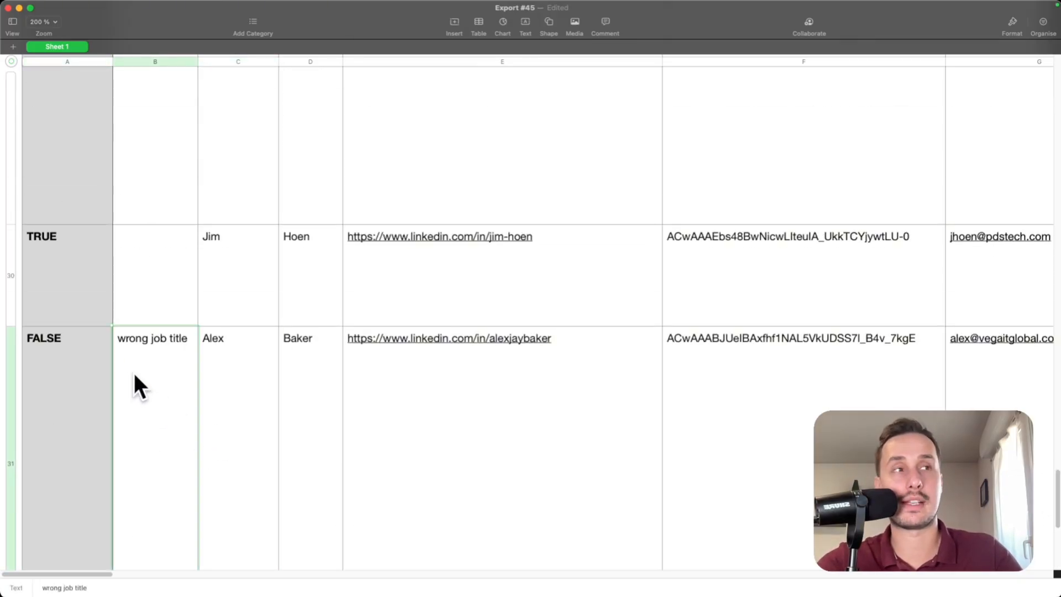
{"action": "scroll", "coordinate": [135, 375], "scroll_direction": "right", "scroll_amount": 10}
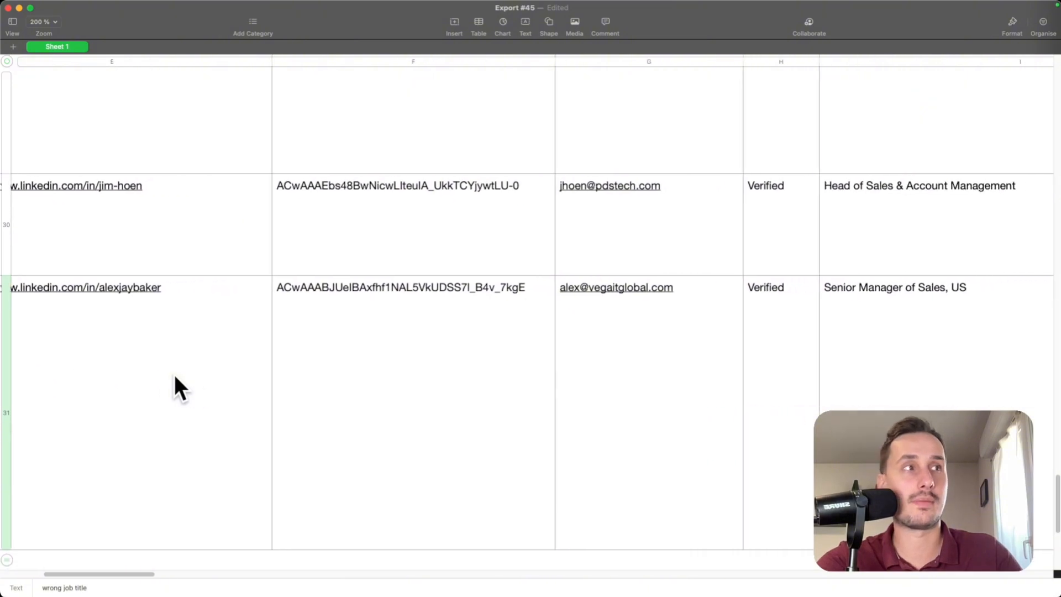
Step: Check the email status, job title and location of the last lead in row 31
{"action": "scroll", "coordinate": [175, 377], "scroll_direction": "right", "scroll_amount": 10}
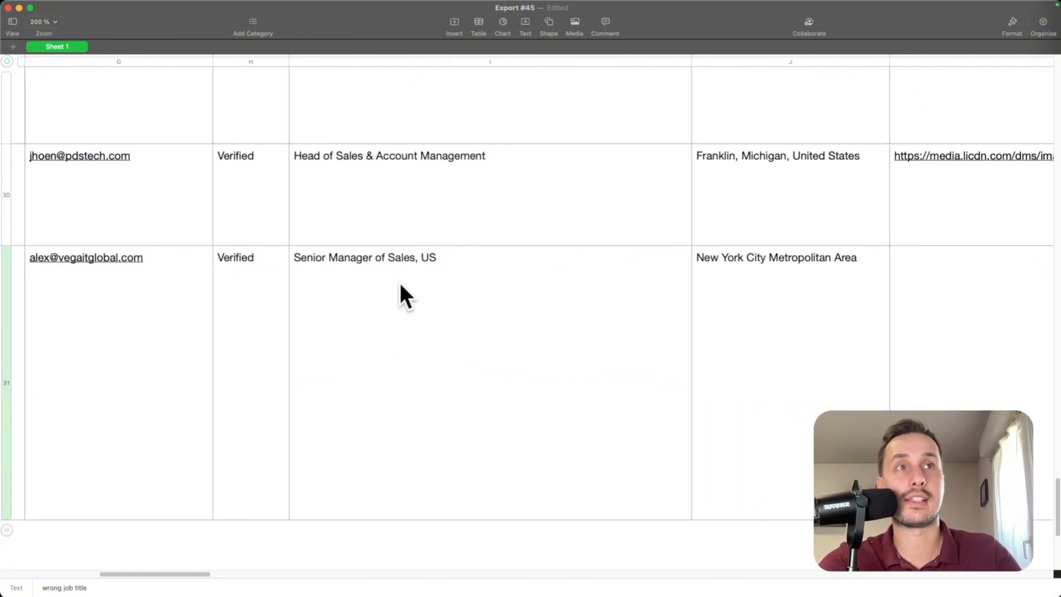
{"action": "scroll", "coordinate": [359, 265], "scroll_direction": "up", "scroll_amount": 5}
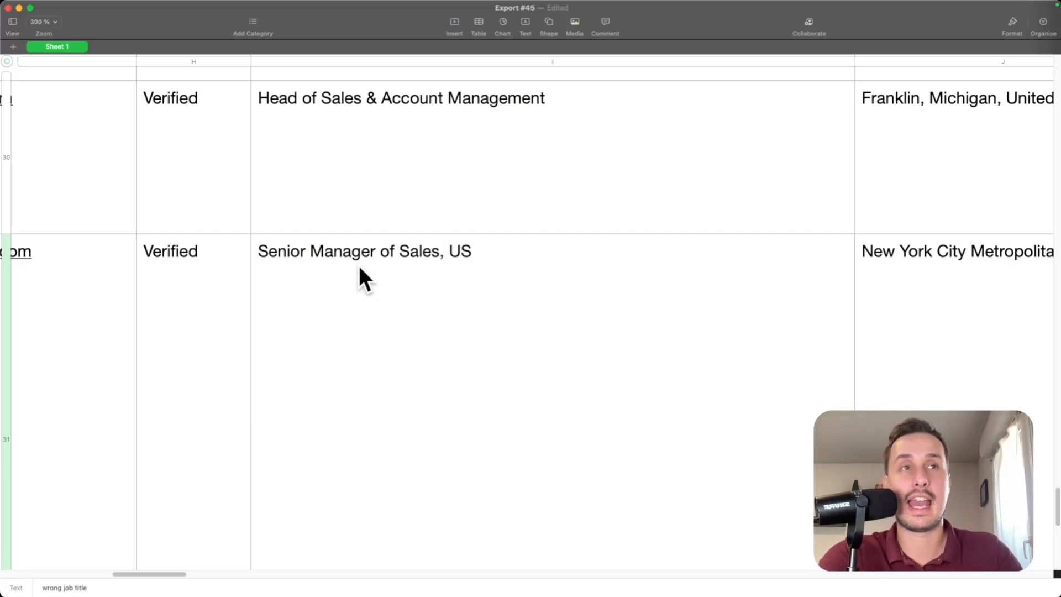
{"action": "scroll", "coordinate": [360, 266], "scroll_direction": "down", "scroll_amount": 5}
{"action": "scroll", "coordinate": [361, 266], "scroll_direction": "left", "scroll_amount": 10}
{"action": "scroll", "coordinate": [363, 266], "scroll_direction": "left", "scroll_amount": 8}
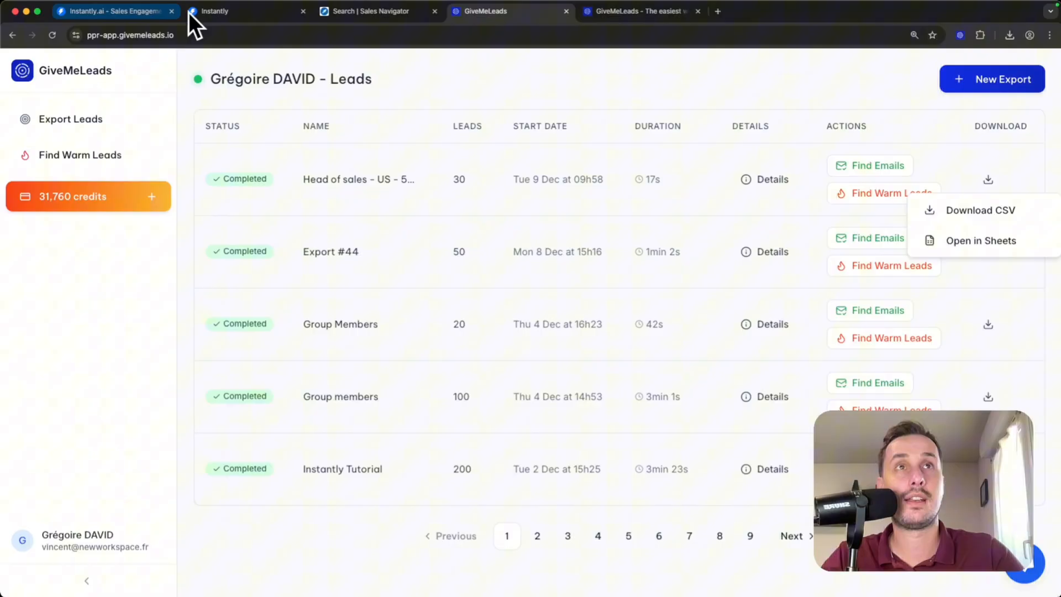
Step: Switch to Instantly and load Export #45.csv as the campaign's CSV lead file
{"action": "left_click", "coordinate": [209, 14]}
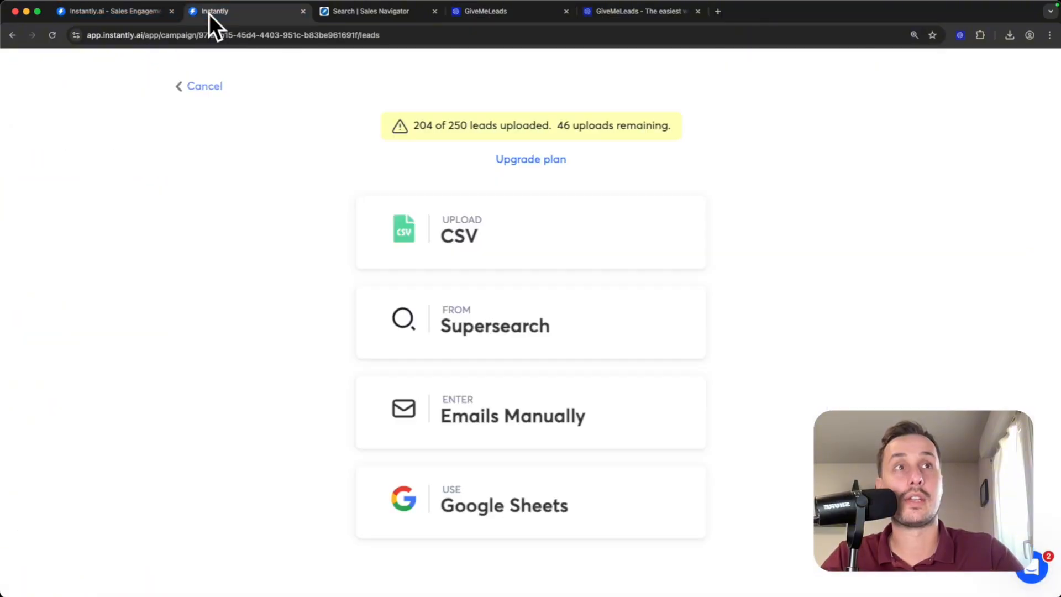
{"action": "left_click", "coordinate": [519, 247]}
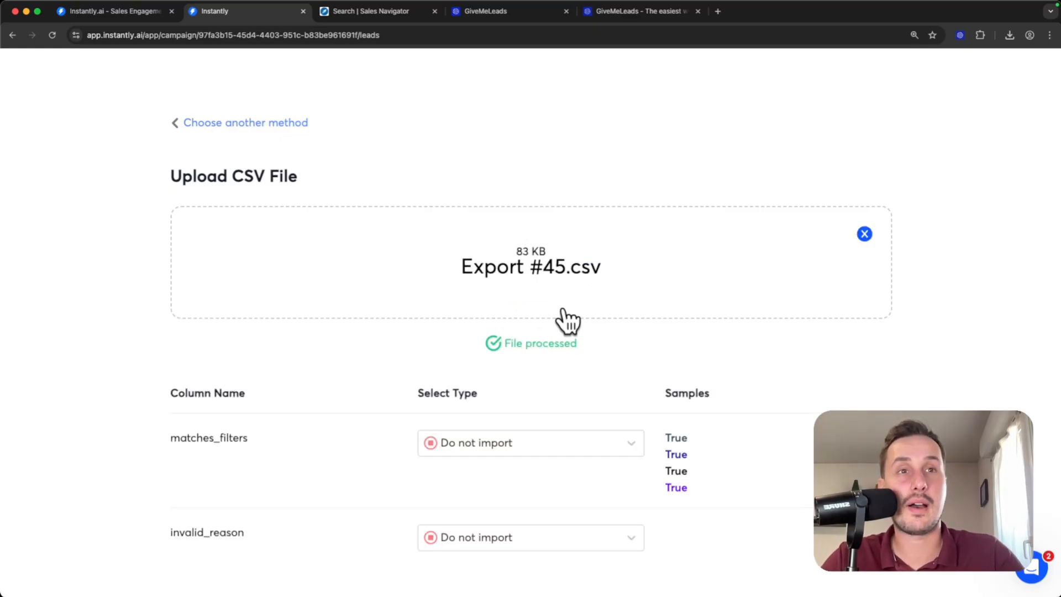
{"action": "scroll", "coordinate": [421, 386], "scroll_direction": "down", "scroll_amount": 3}
{"action": "scroll", "coordinate": [422, 385], "scroll_direction": "down", "scroll_amount": 2}
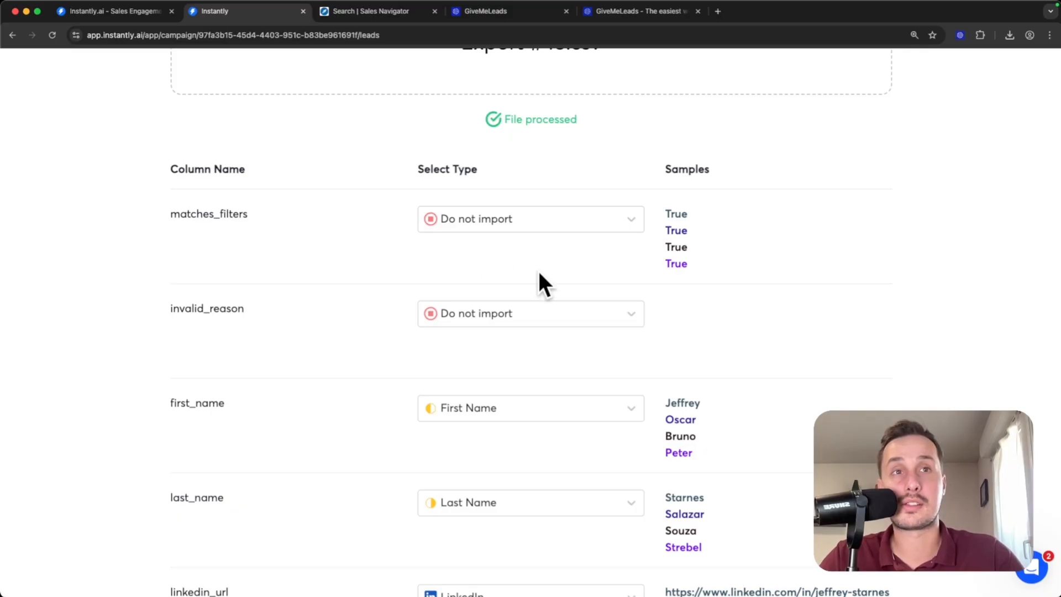
Step: Map the first_name column to First Name and check that last_name is mapped to Last Name
{"action": "scroll", "coordinate": [539, 276], "scroll_direction": "down", "scroll_amount": 1}
{"action": "left_click_drag", "start_coordinate": [170, 339], "coordinate": [232, 345]}
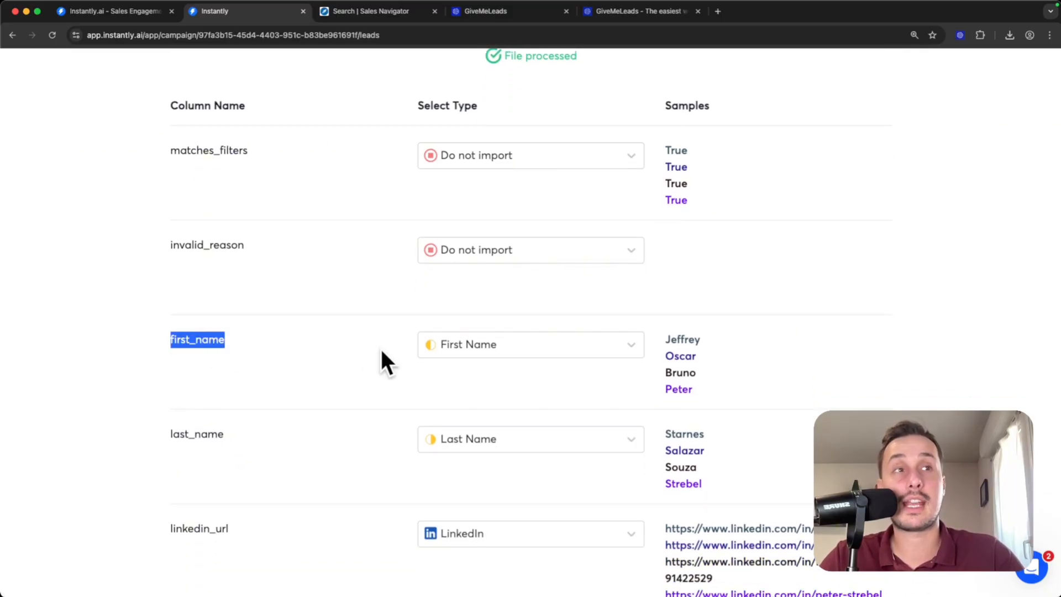
{"action": "left_click", "coordinate": [476, 347]}
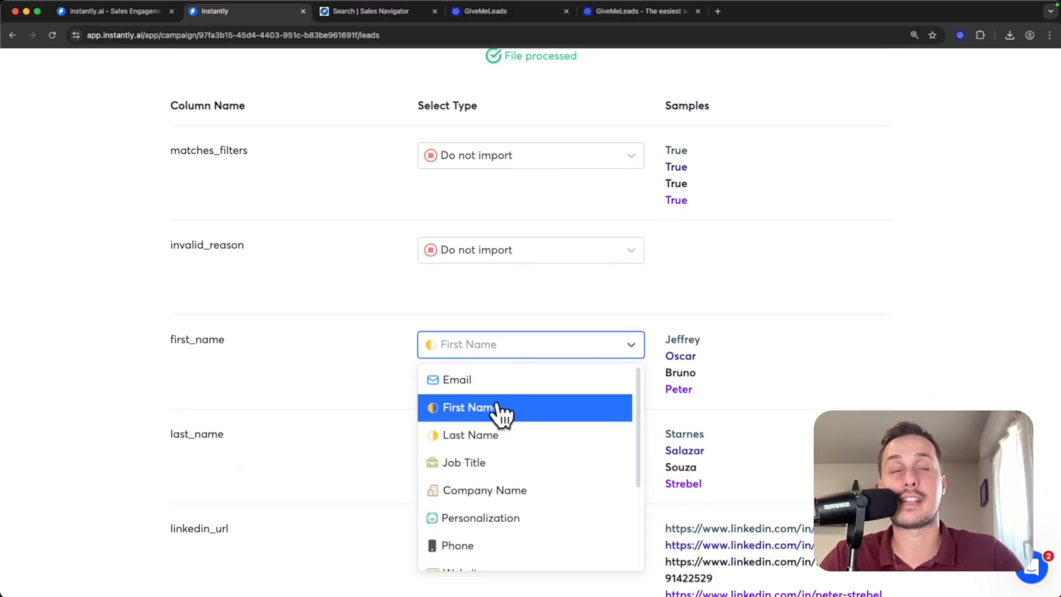
{"action": "left_click", "coordinate": [500, 409]}
{"action": "double_click", "coordinate": [220, 437]}
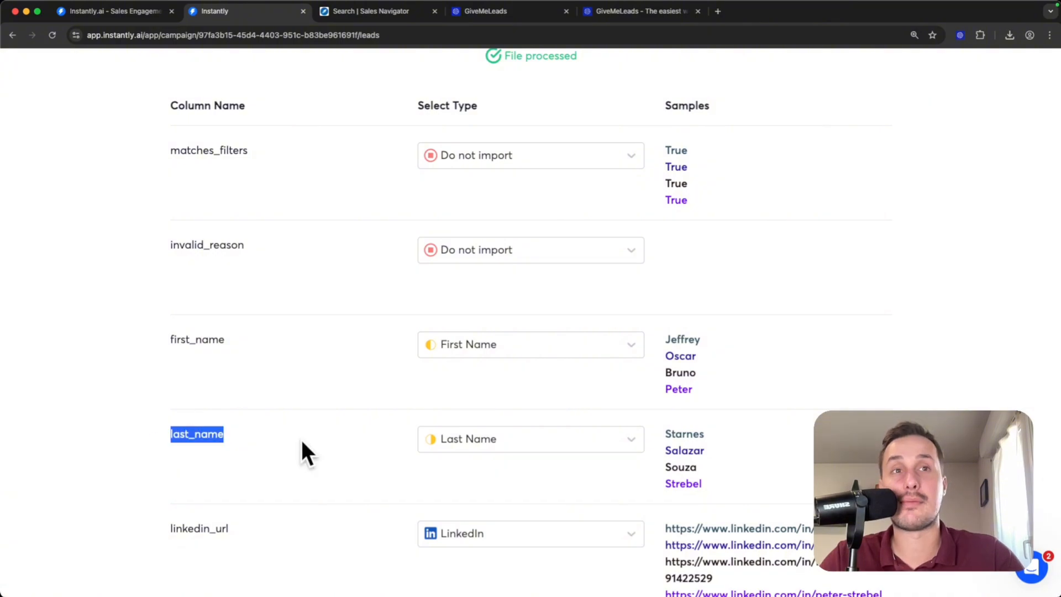
Step: Check the linkedin_url mapping and map the email column to Email
{"action": "scroll", "coordinate": [442, 442], "scroll_direction": "down", "scroll_amount": 3}
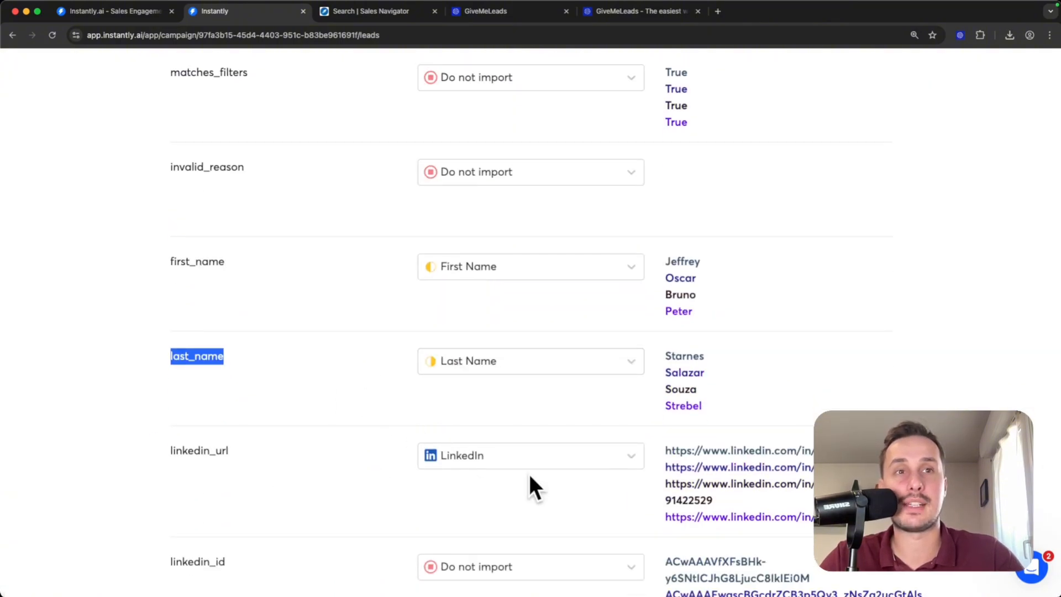
{"action": "scroll", "coordinate": [530, 477], "scroll_direction": "down", "scroll_amount": 5}
{"action": "left_click_drag", "start_coordinate": [166, 419], "coordinate": [193, 418]}
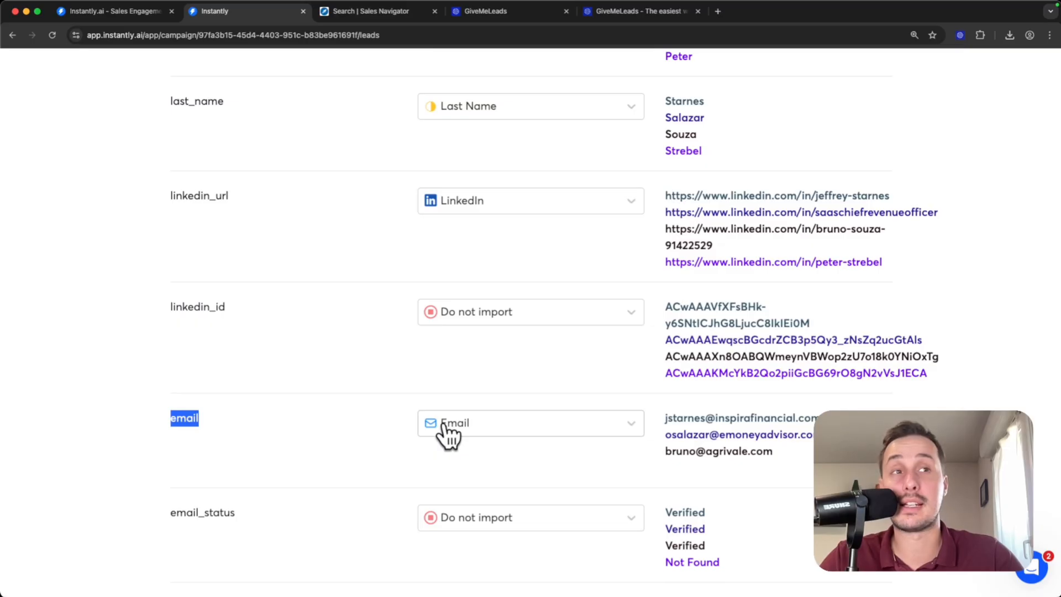
{"action": "left_click", "coordinate": [259, 428]}
{"action": "left_click", "coordinate": [525, 427]}
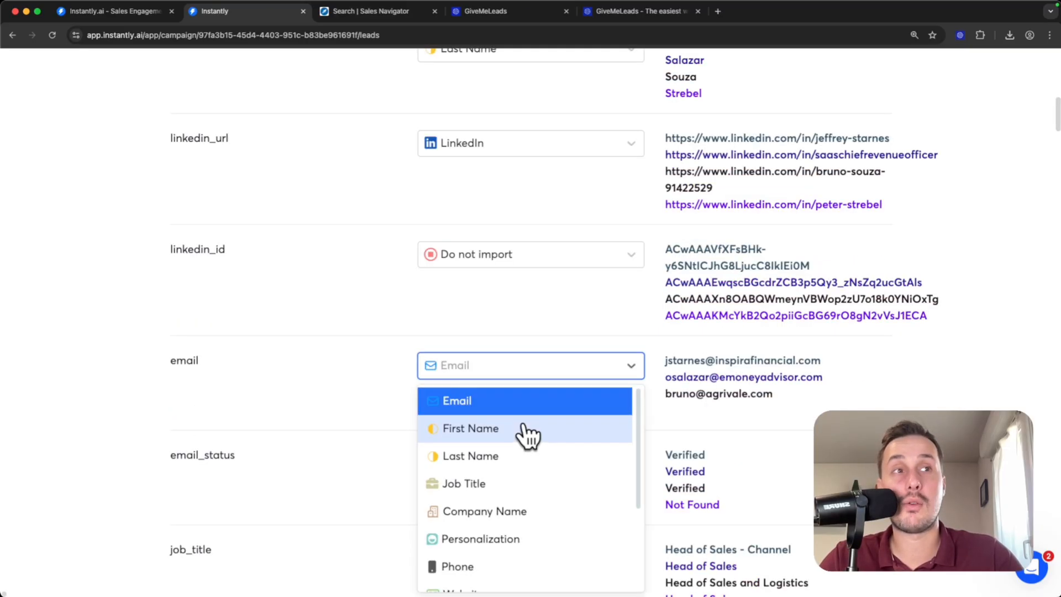
{"action": "left_click", "coordinate": [429, 402]}
Step: Review the remaining column mappings, upload all rows without lead verification, confirm the import, and look through the campaign's lead list
{"action": "scroll", "coordinate": [304, 397], "scroll_direction": "down", "scroll_amount": 2}
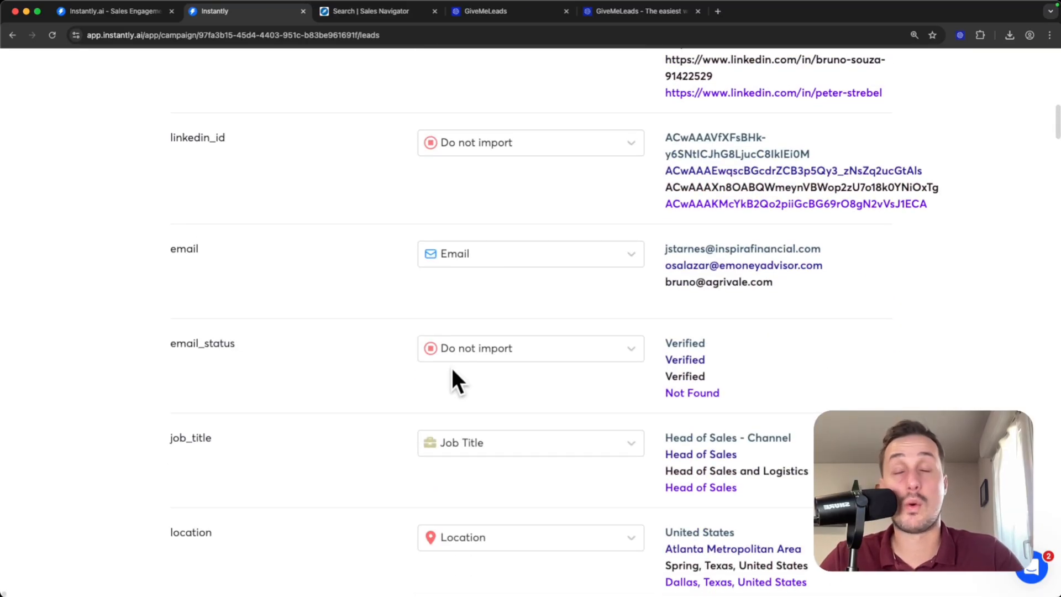
{"action": "scroll", "coordinate": [452, 369], "scroll_direction": "up", "scroll_amount": 3}
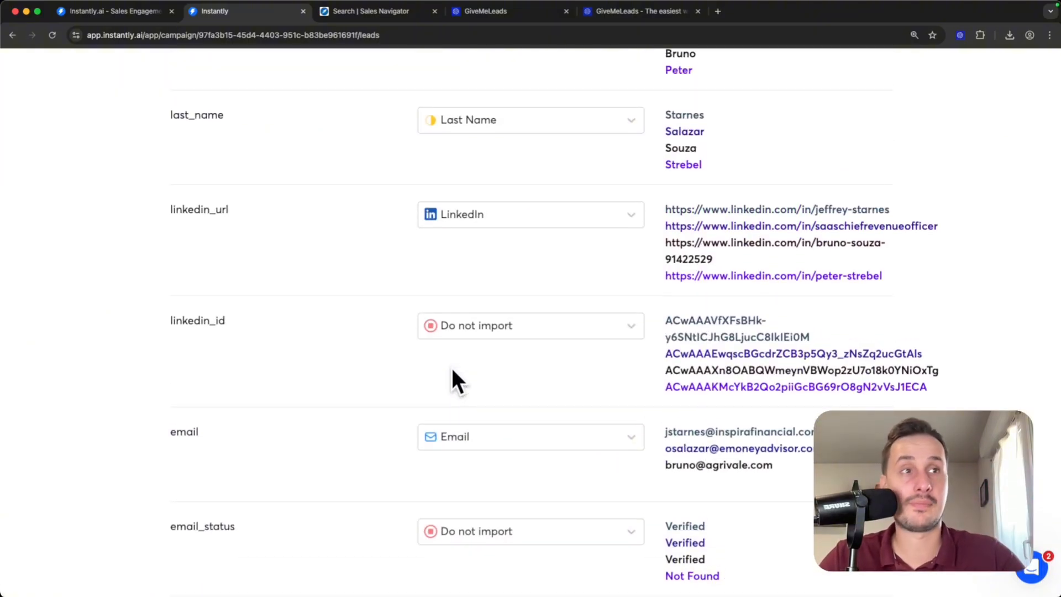
{"action": "scroll", "coordinate": [452, 371], "scroll_direction": "down", "scroll_amount": 15}
{"action": "scroll", "coordinate": [452, 376], "scroll_direction": "down", "scroll_amount": 15}
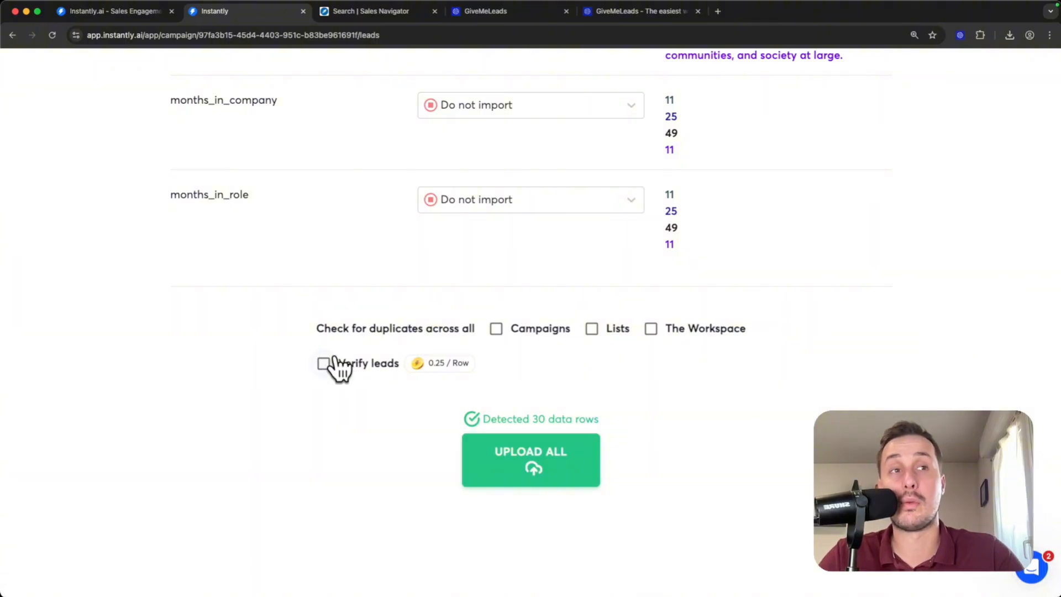
{"action": "left_click", "coordinate": [530, 467]}
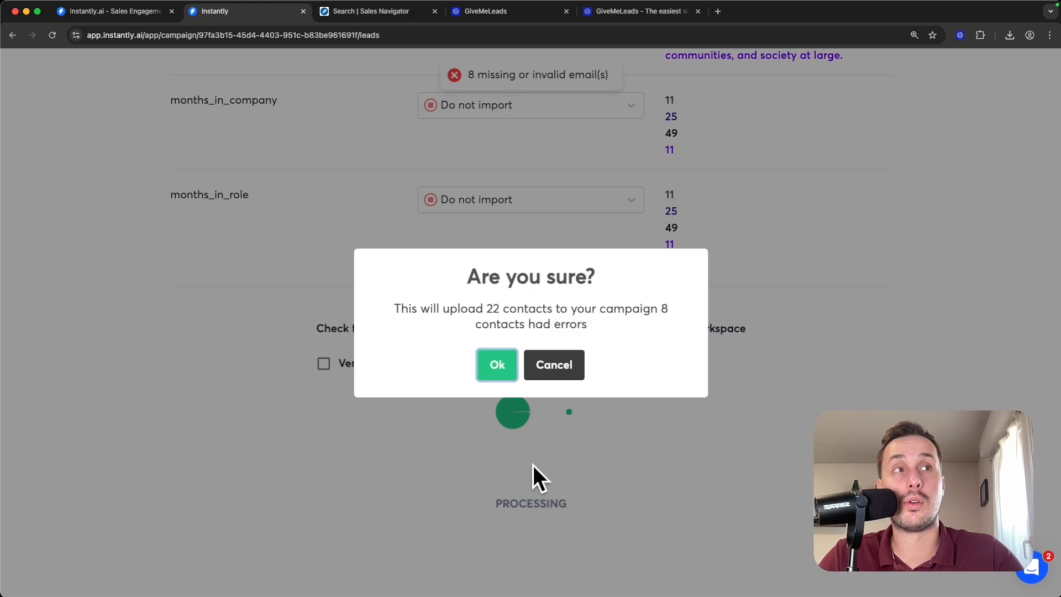
{"action": "left_click", "coordinate": [500, 366]}
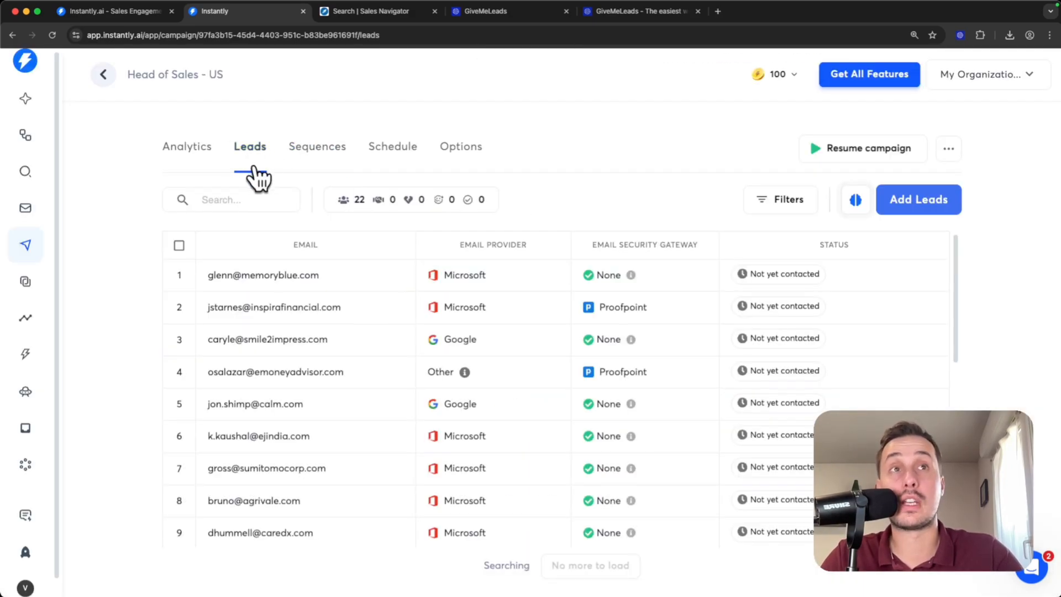
{"action": "scroll", "coordinate": [345, 329], "scroll_direction": "down", "scroll_amount": 2}
{"action": "scroll", "coordinate": [347, 331], "scroll_direction": "down", "scroll_amount": 6}
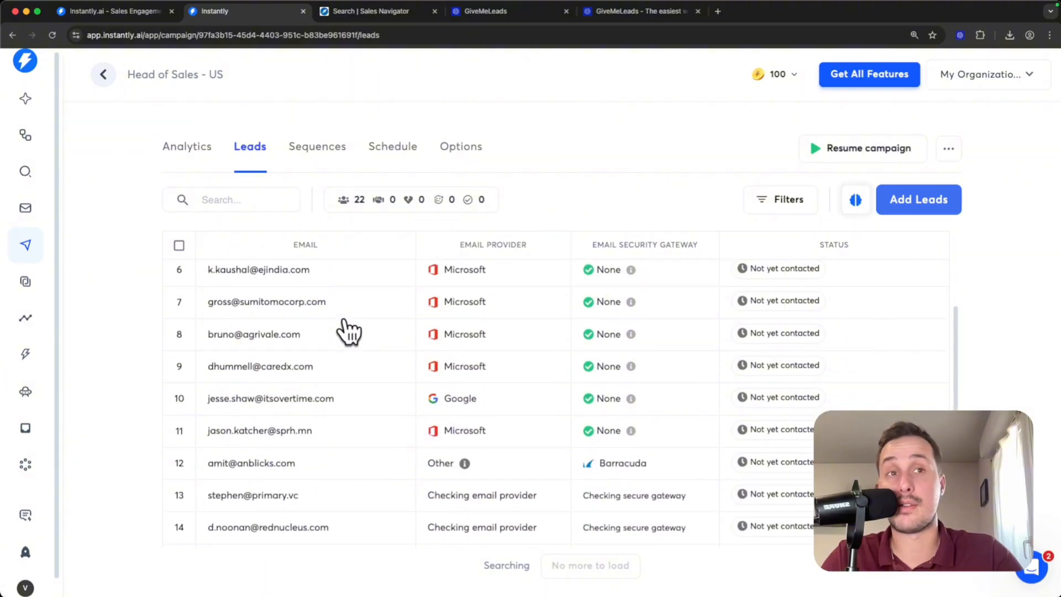
{"action": "scroll", "coordinate": [347, 331], "scroll_direction": "up", "scroll_amount": 7}
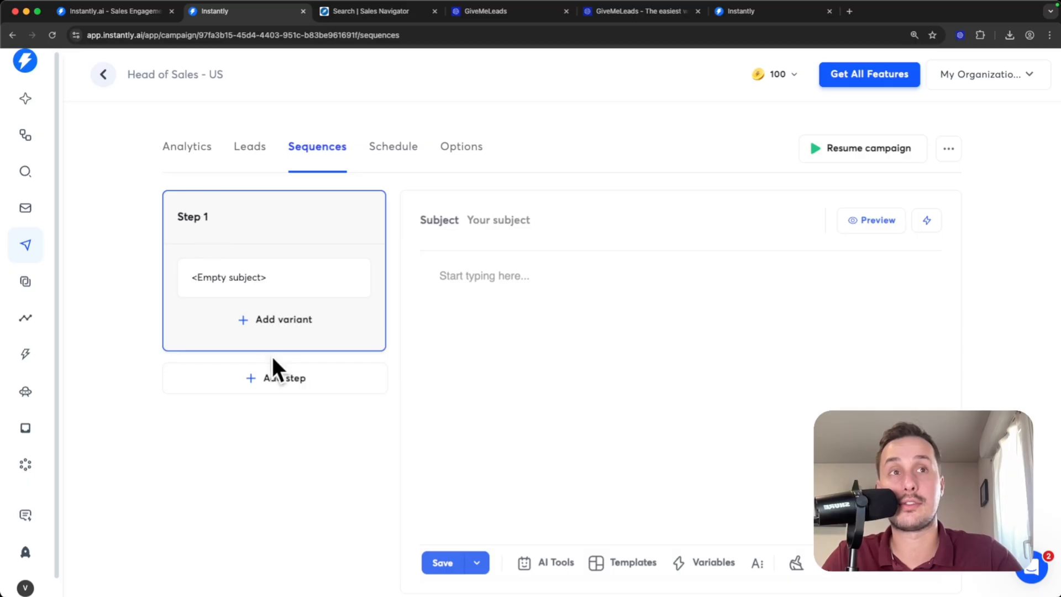
Step: Add a second step to the campaign sequence and set Step 1 to send the next message in 3 days
{"action": "left_click", "coordinate": [268, 388]}
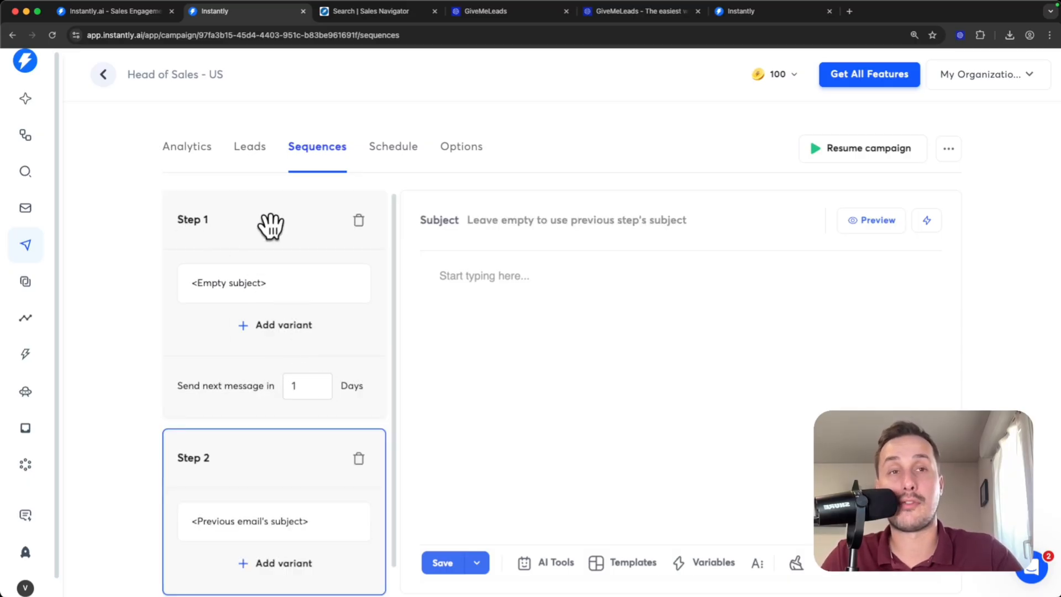
{"action": "scroll", "coordinate": [308, 336], "scroll_direction": "down", "scroll_amount": 1}
{"action": "left_click_drag", "start_coordinate": [310, 366], "coordinate": [254, 360]}
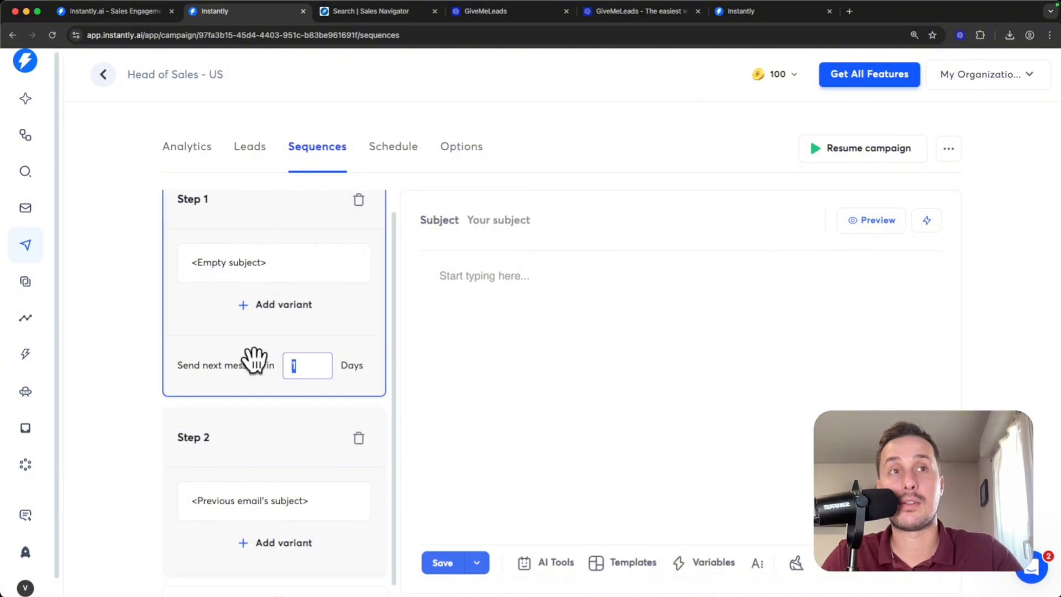
{"action": "type", "text": "3"}
{"action": "left_click", "coordinate": [123, 372]}
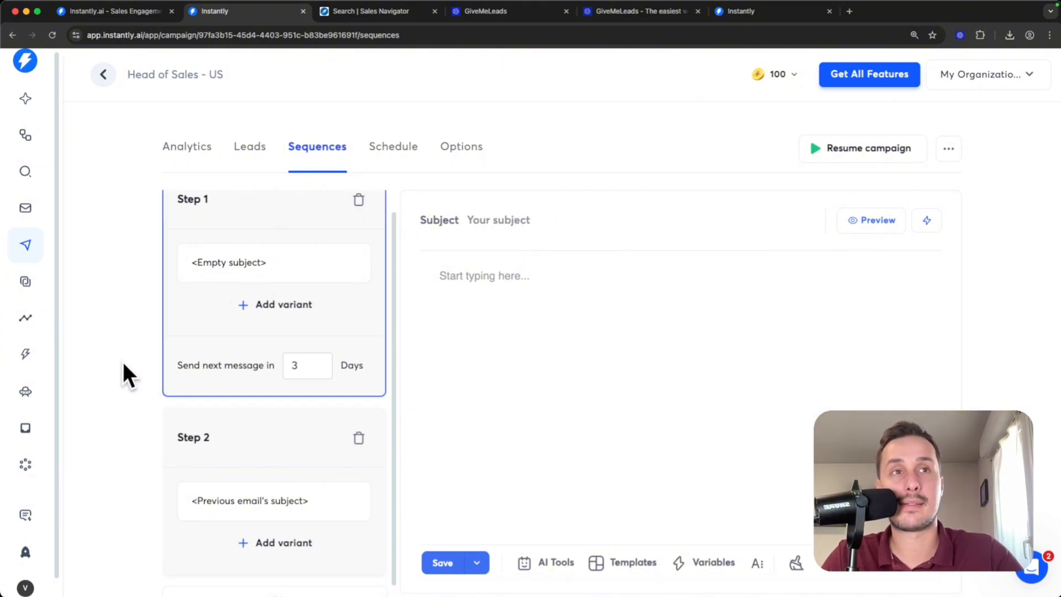
{"action": "scroll", "coordinate": [213, 433], "scroll_direction": "up", "scroll_amount": 1}
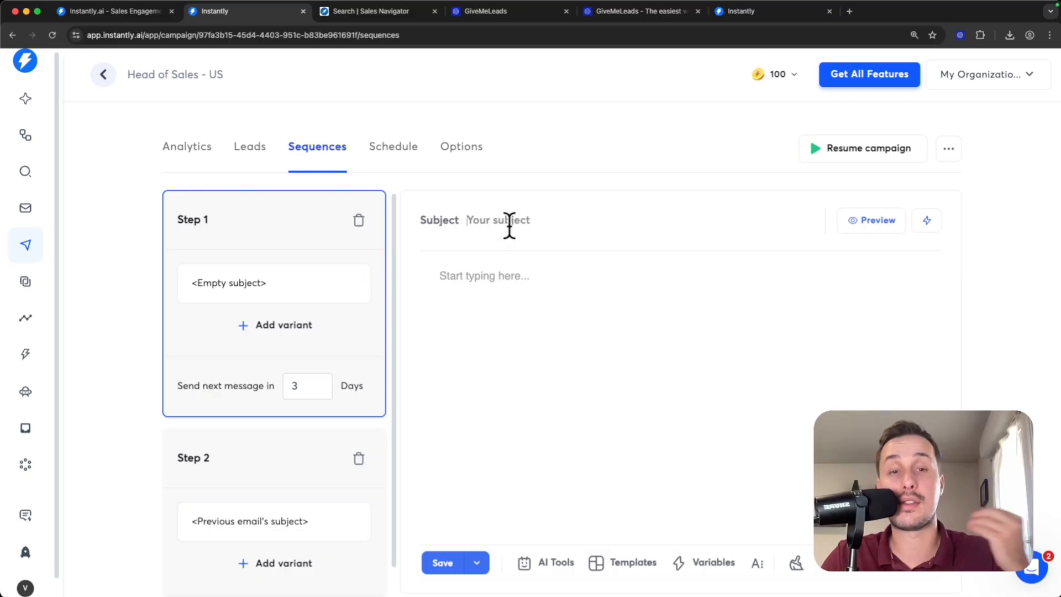
Step: Set the Step 1 email's subject to "leads with verified emails" after a look at the GiveMeLeads homepage
{"action": "left_click", "coordinate": [624, 13]}
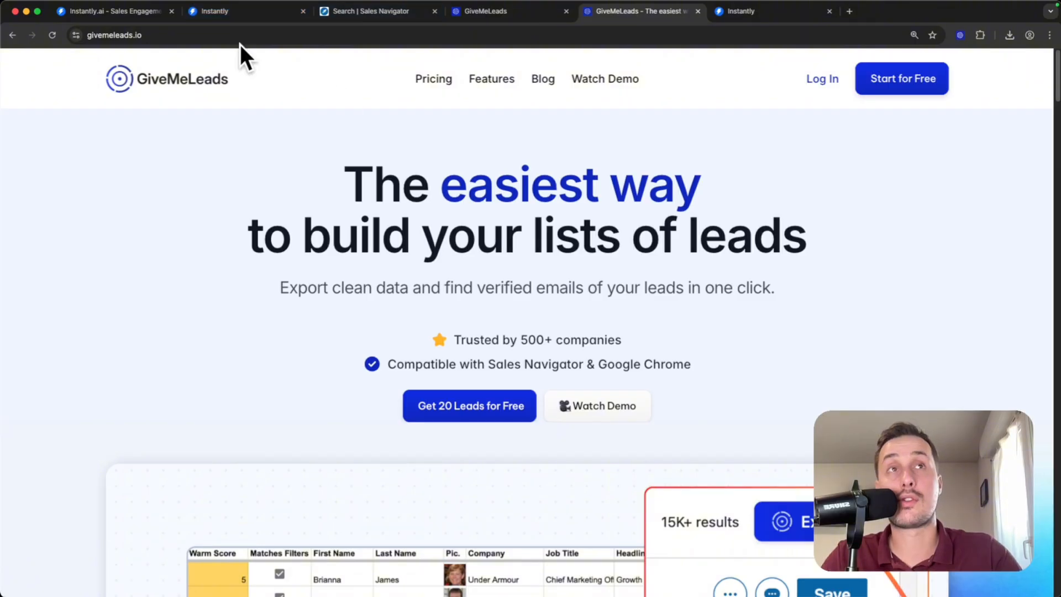
{"action": "left_click", "coordinate": [237, 12]}
{"action": "left_click", "coordinate": [505, 219]}
{"action": "type", "text": "I"}
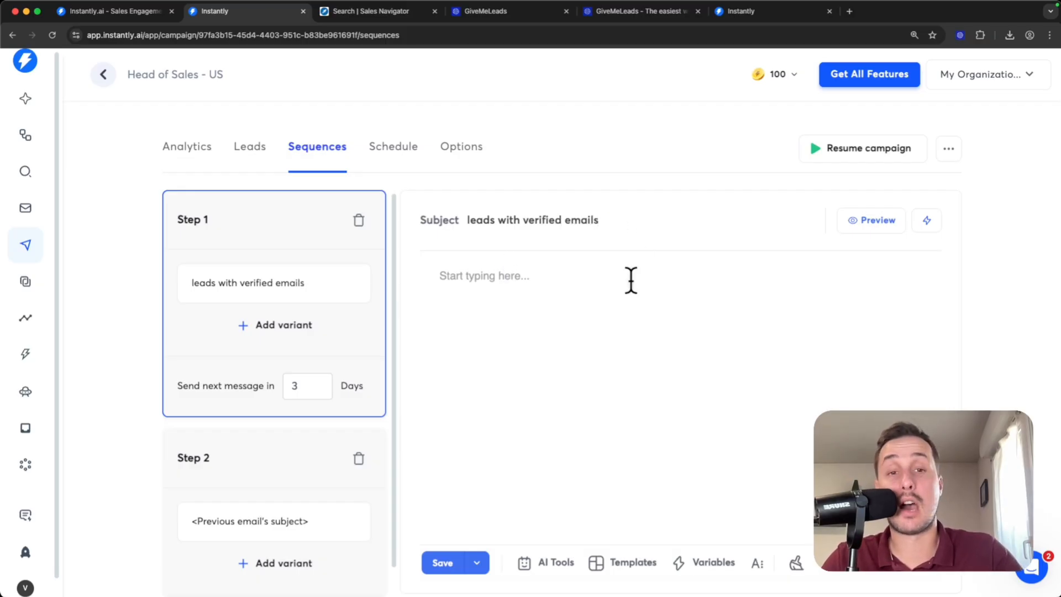
Step: Begin the Step 1 email body with the greeting "Hi {{firstName}}," using the First Name variable
{"action": "left_click", "coordinate": [486, 292]}
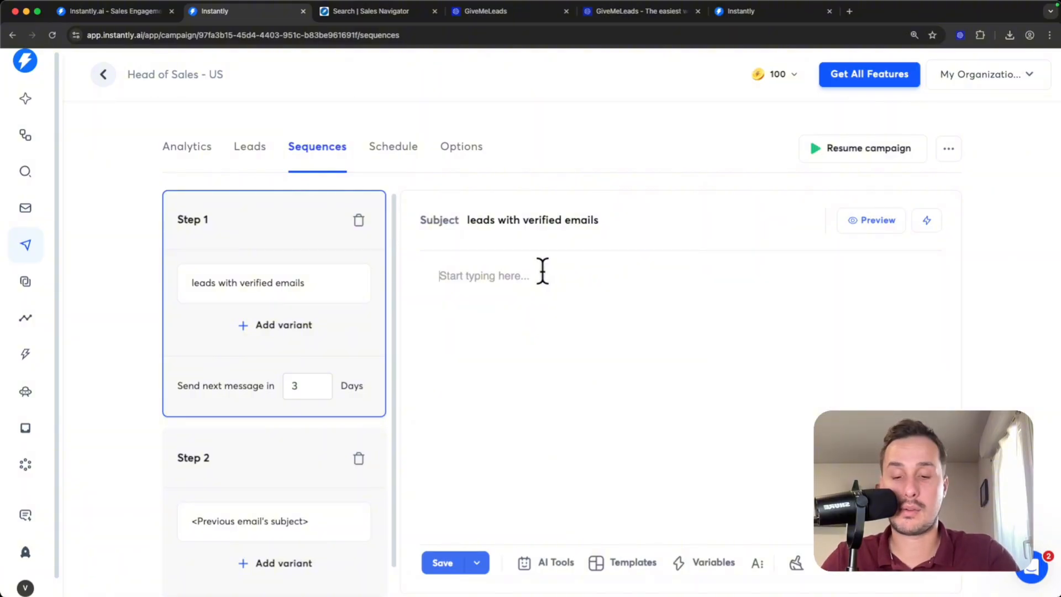
{"action": "type", "text": "Hi"}
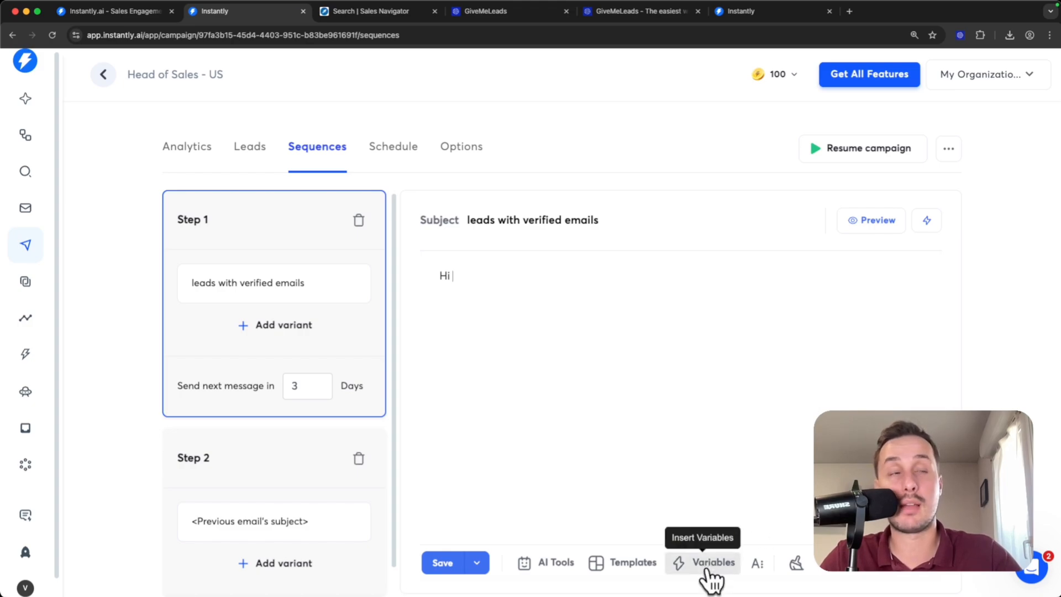
{"action": "left_click", "coordinate": [709, 570]}
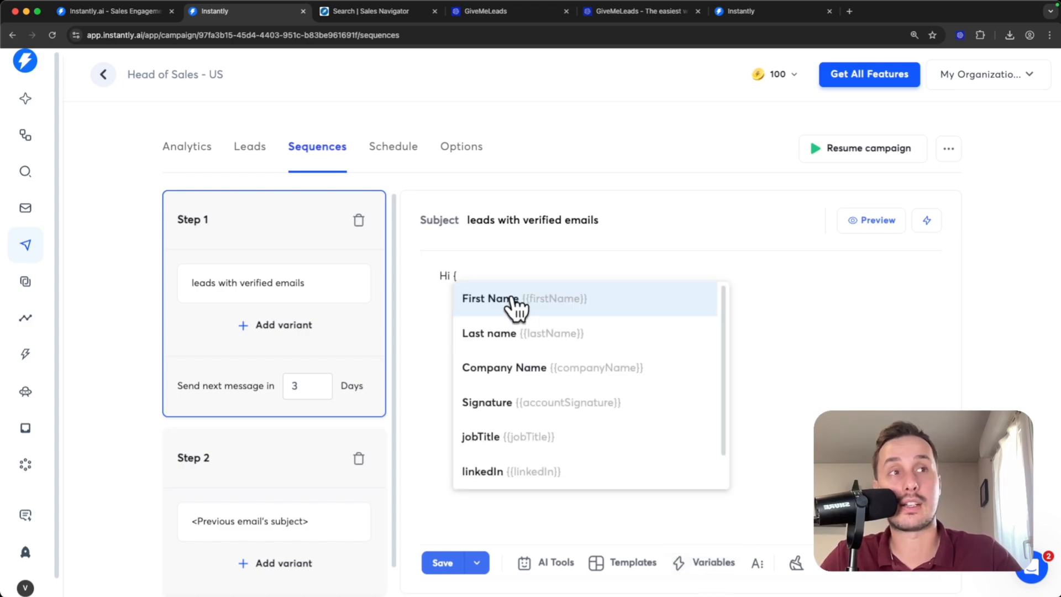
{"action": "left_click", "coordinate": [516, 304]}
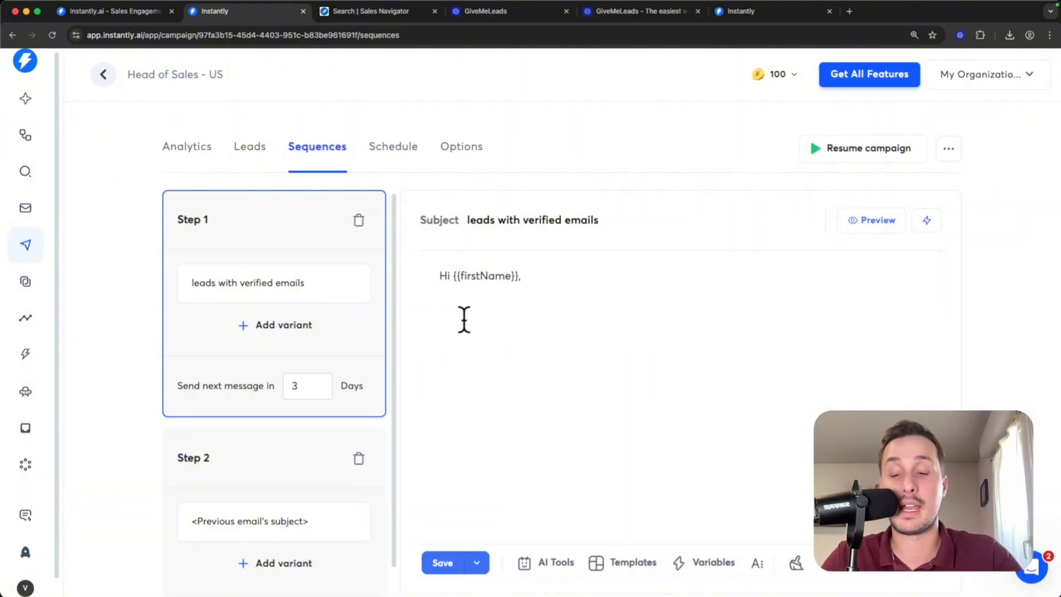
Step: Add the Sales Navigator question, the lead export tool pitch, three spintax variants offering 100 free credits, and "Best,", and review the text
{"action": "type", "text": "Are you using LinkedIn Sales Navigator to build your lead lists?  If yes, we built a tool that exports your leads, cleans all the data, and gives you verified emails in just a few minutes.  {Do you want to try it with 100 free credits?|Want to test it with 100 free credits?|Interested in trying it with 100 free credits?}  Best,"}
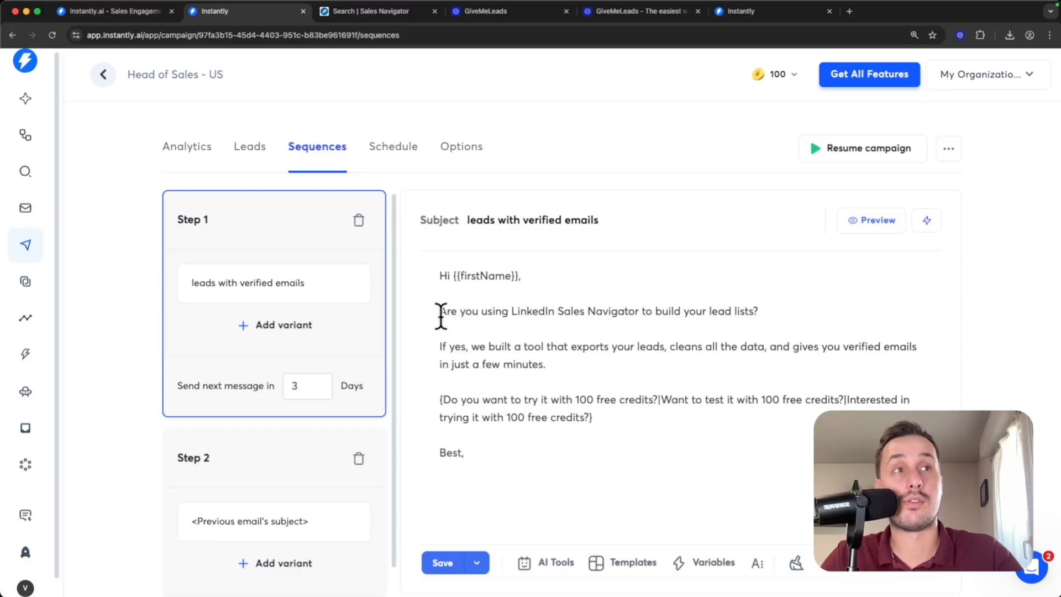
{"action": "left_click_drag", "start_coordinate": [441, 312], "coordinate": [760, 315]}
{"action": "left_click", "coordinate": [467, 348]}
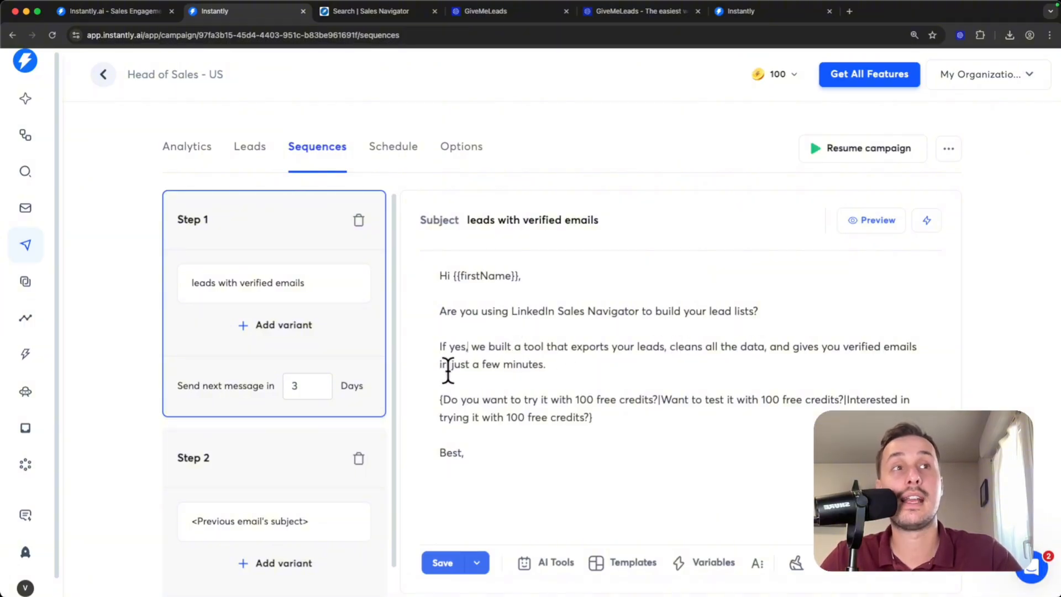
{"action": "left_click_drag", "start_coordinate": [441, 365], "coordinate": [582, 369]}
{"action": "left_click", "coordinate": [582, 369]}
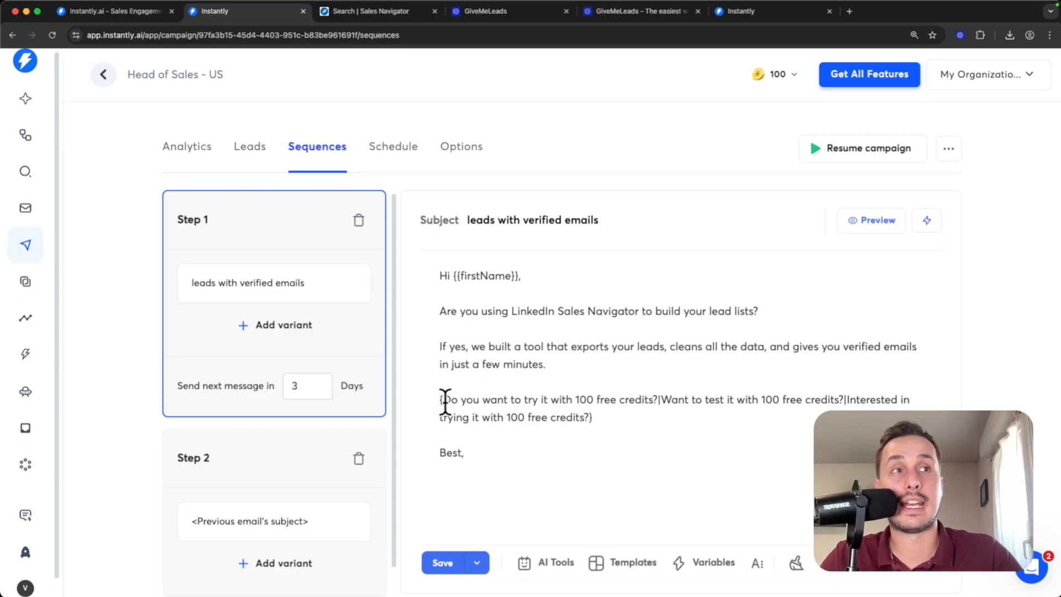
{"action": "left_click_drag", "start_coordinate": [442, 402], "coordinate": [662, 408]}
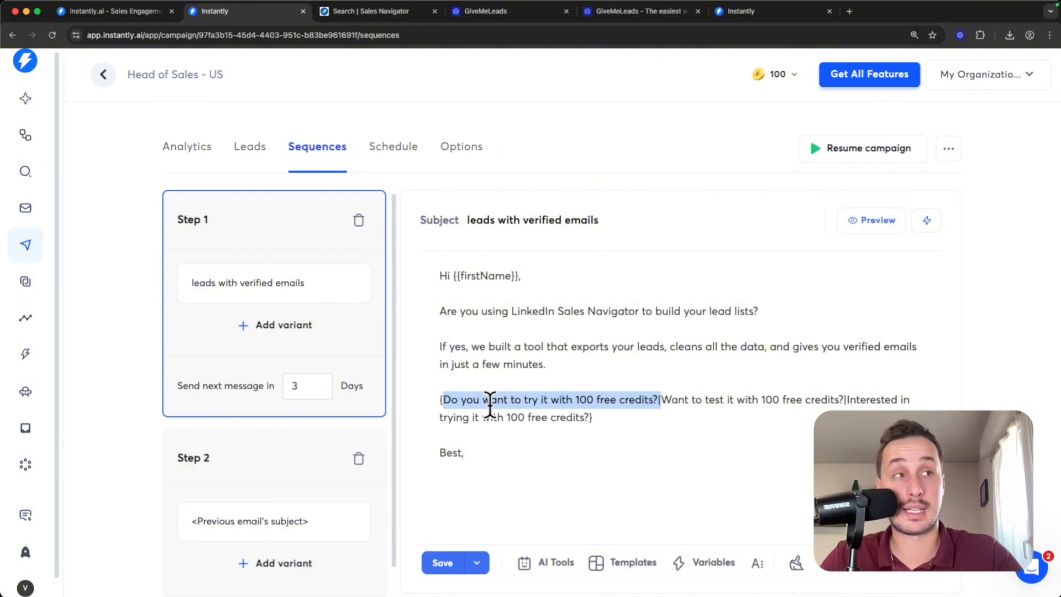
Step: Finish the Step 1 email with the Signature variable and "PS: We can also help you lower your Sales Navigator costs.", and review the text
{"action": "left_click", "coordinate": [465, 454]}
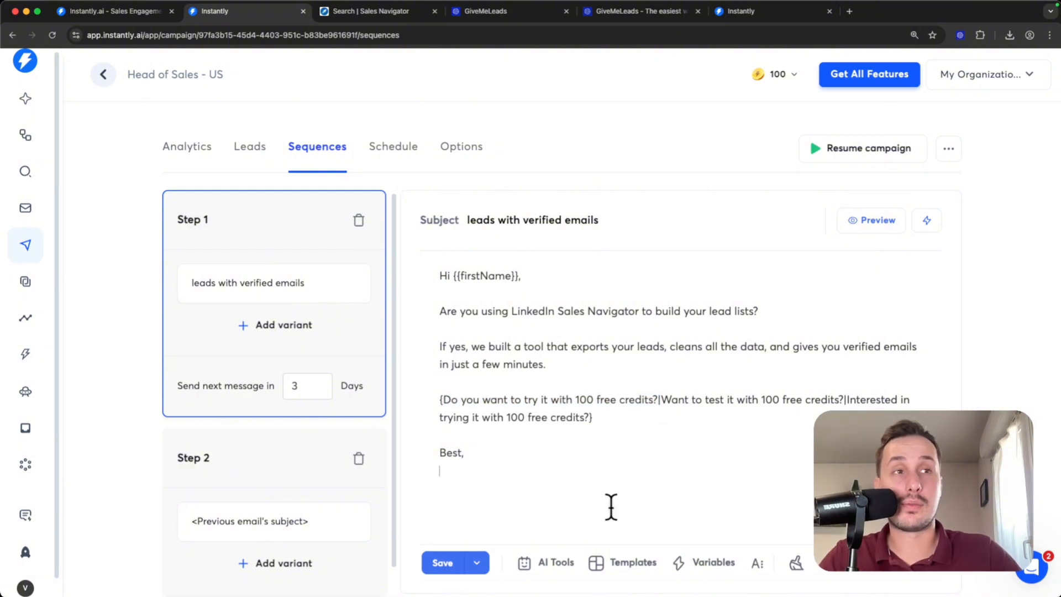
{"action": "left_click", "coordinate": [714, 563]}
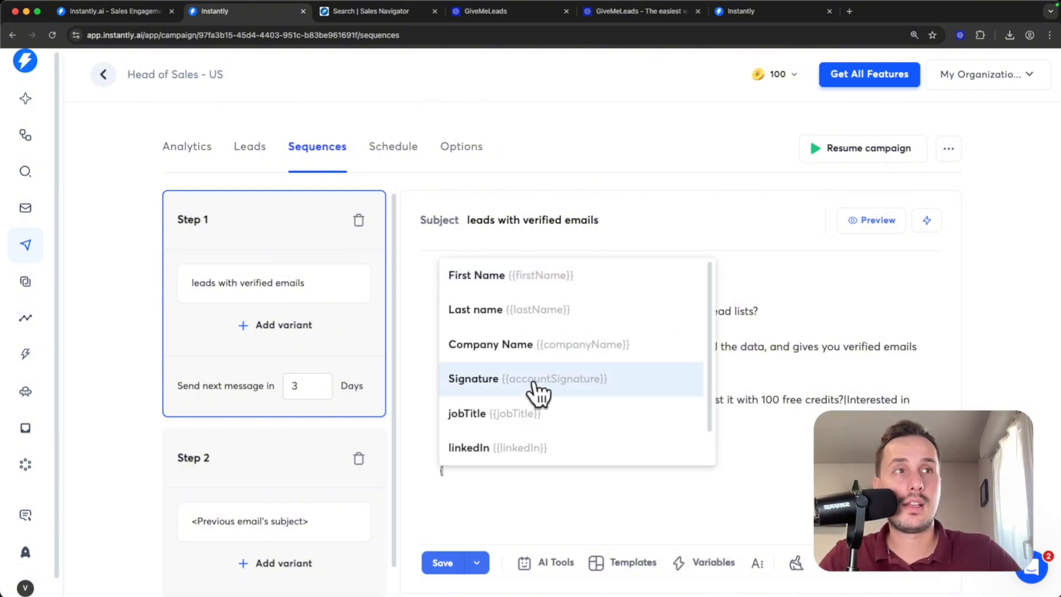
{"action": "left_click", "coordinate": [532, 383]}
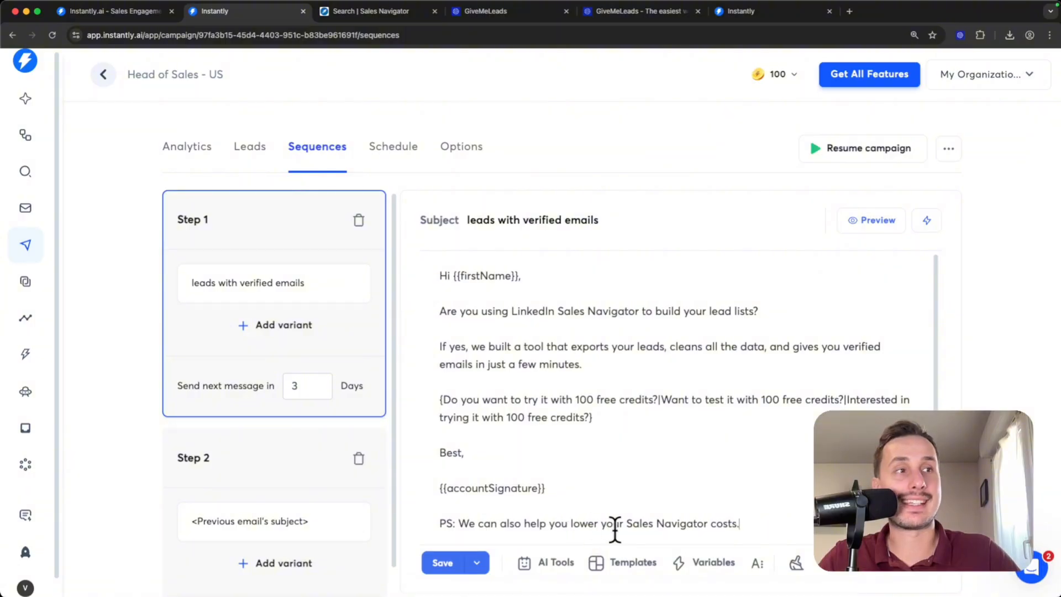
{"action": "left_click_drag", "start_coordinate": [755, 525], "coordinate": [426, 274]}
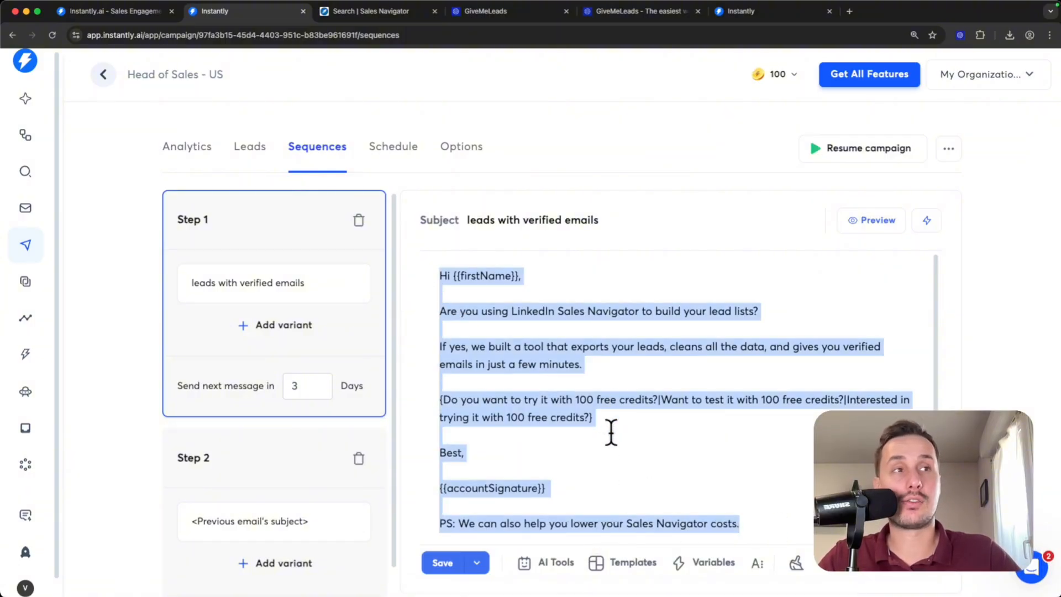
{"action": "left_click_drag", "start_coordinate": [630, 426], "coordinate": [436, 400]}
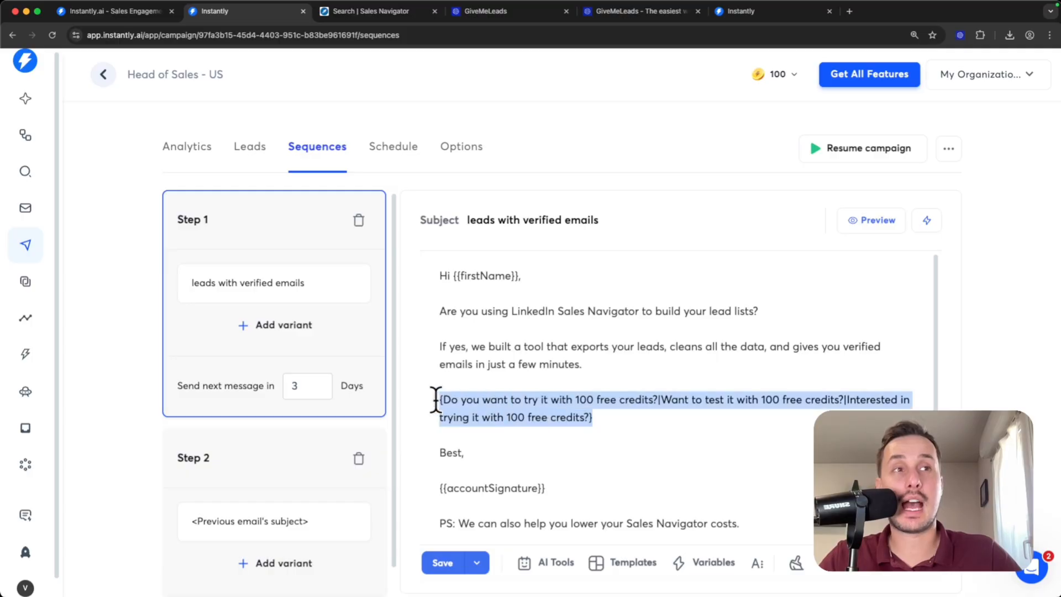
{"action": "left_click_drag", "start_coordinate": [608, 419], "coordinate": [413, 404]}
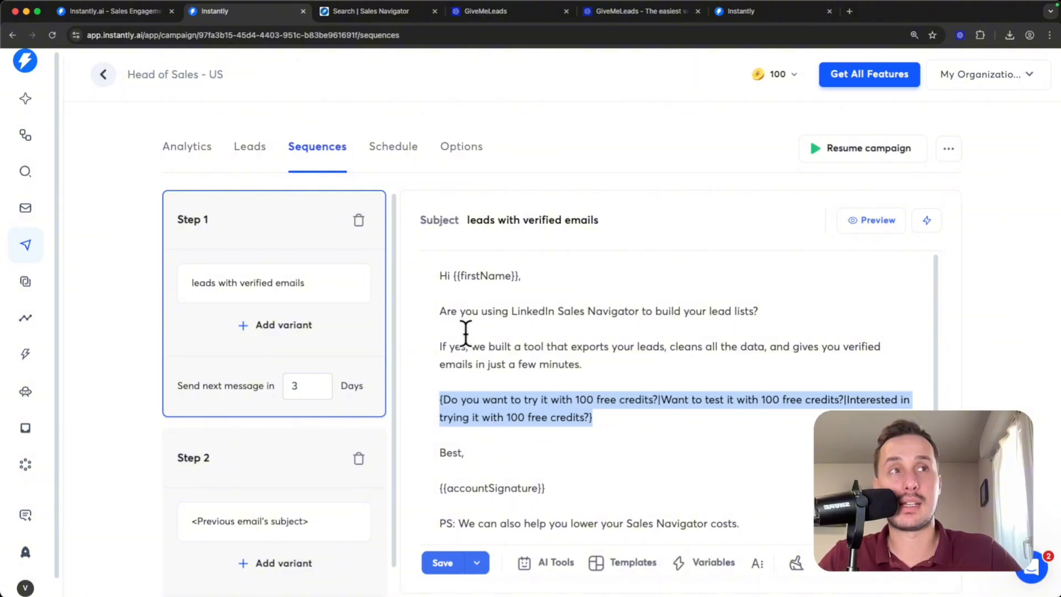
Step: Replace the "Hi" greeting in the Step 1 email with the spintax "{Hi|Hello|Hey}"
{"action": "left_click", "coordinate": [447, 277]}
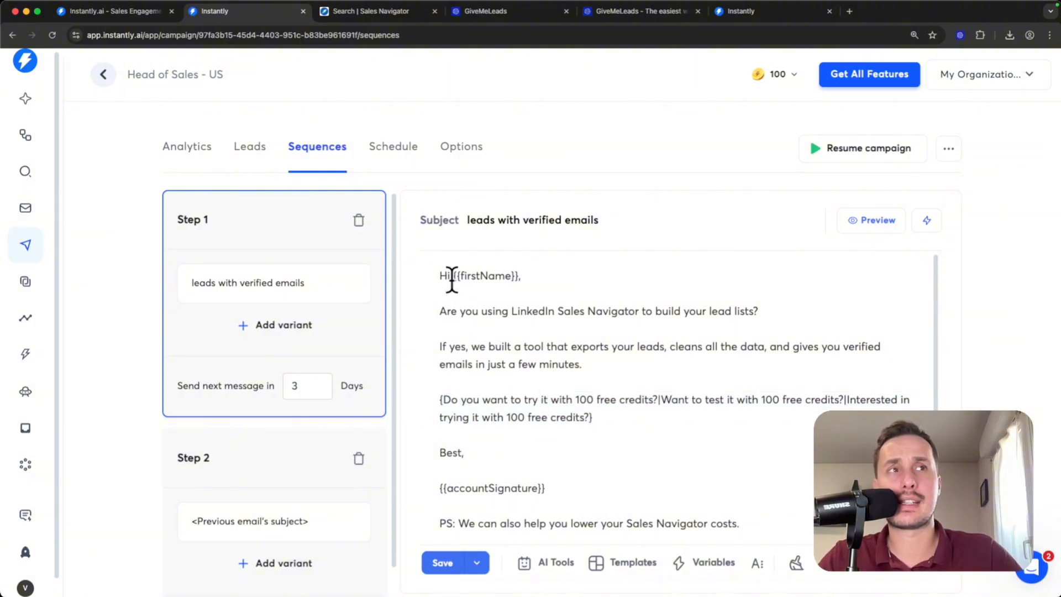
{"action": "left_click_drag", "start_coordinate": [452, 277], "coordinate": [429, 276]}
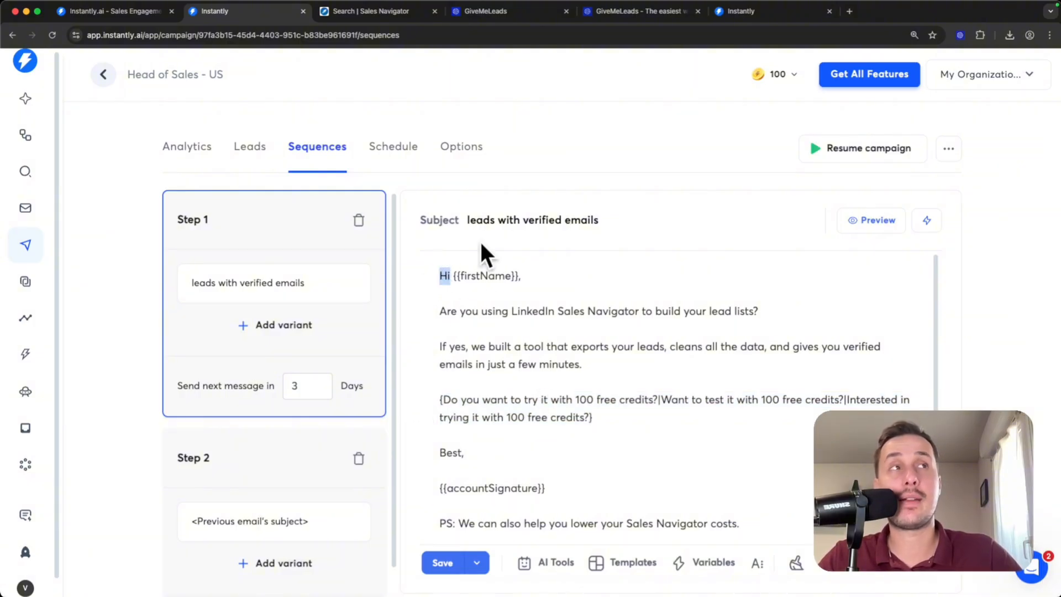
{"action": "type", "text": "{Hi|Hello|Hey}"}
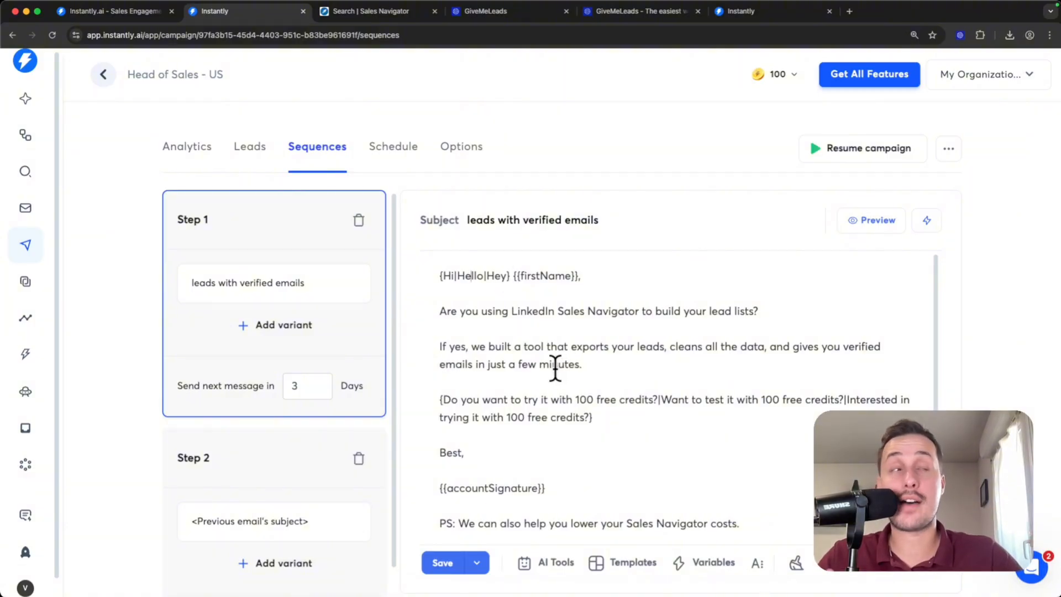
Step: Preview the Step 1 email with the connected sending account and the first lead's data, and check the greeting and signature
{"action": "left_click", "coordinate": [879, 221]}
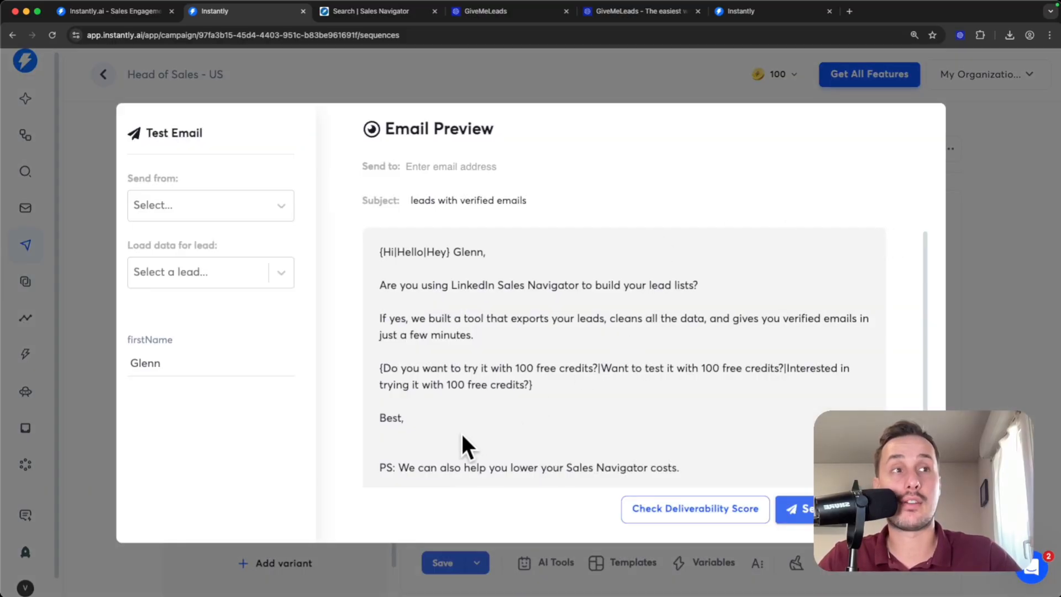
{"action": "left_click", "coordinate": [285, 213]}
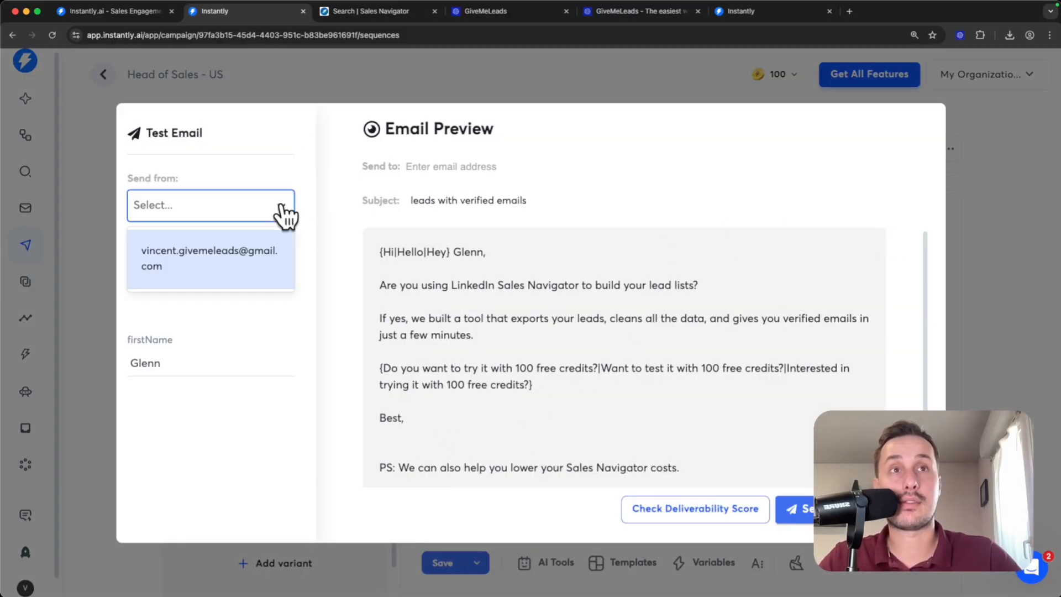
{"action": "left_click", "coordinate": [230, 262]}
{"action": "left_click", "coordinate": [273, 272]}
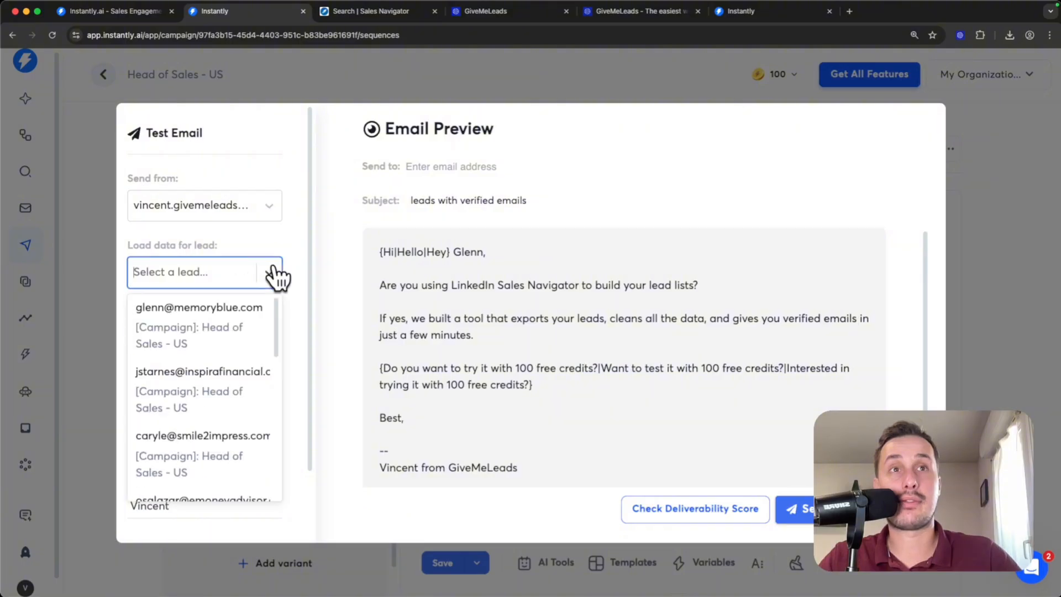
{"action": "left_click", "coordinate": [228, 332]}
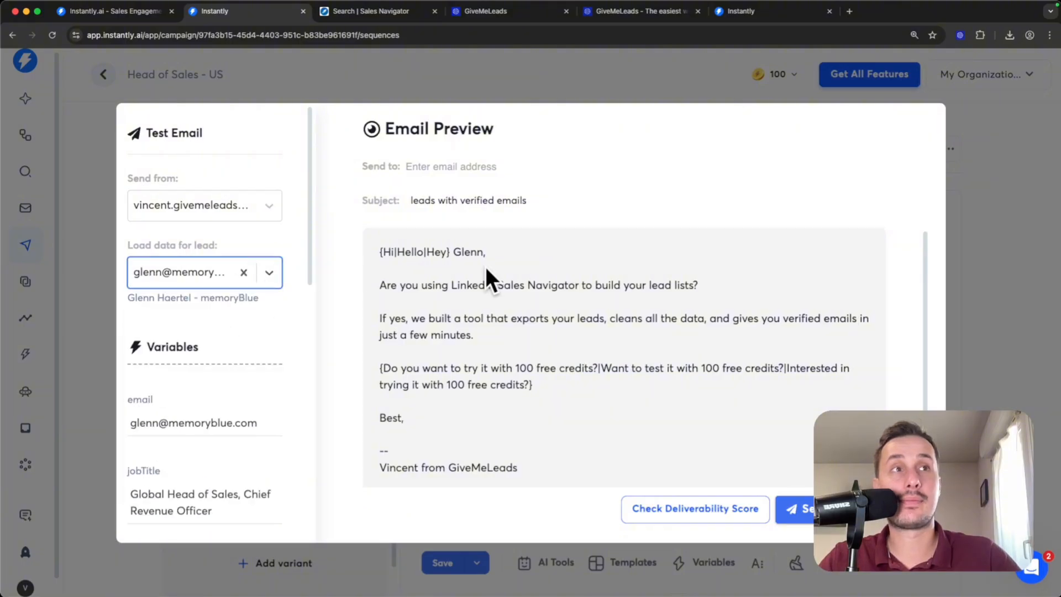
{"action": "left_click_drag", "start_coordinate": [381, 252], "coordinate": [420, 255]}
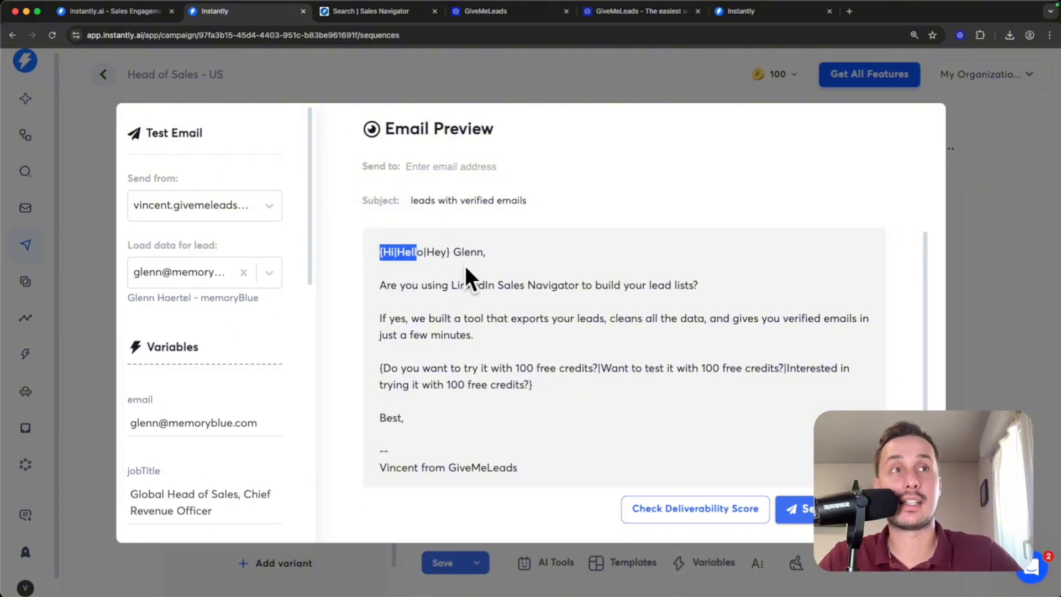
{"action": "scroll", "coordinate": [467, 332], "scroll_direction": "down", "scroll_amount": 2}
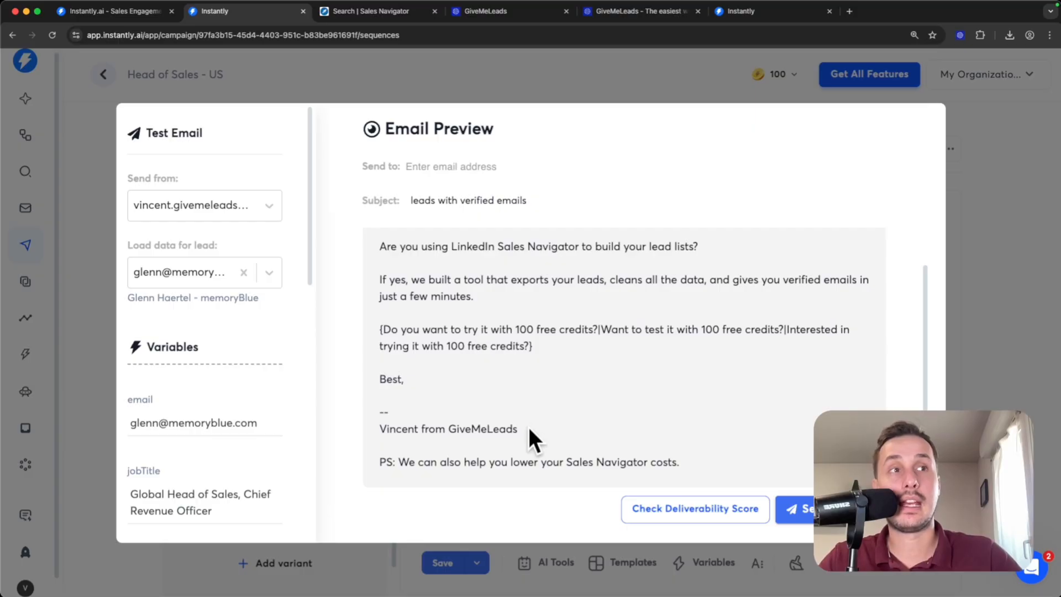
{"action": "left_click_drag", "start_coordinate": [529, 429], "coordinate": [389, 416]}
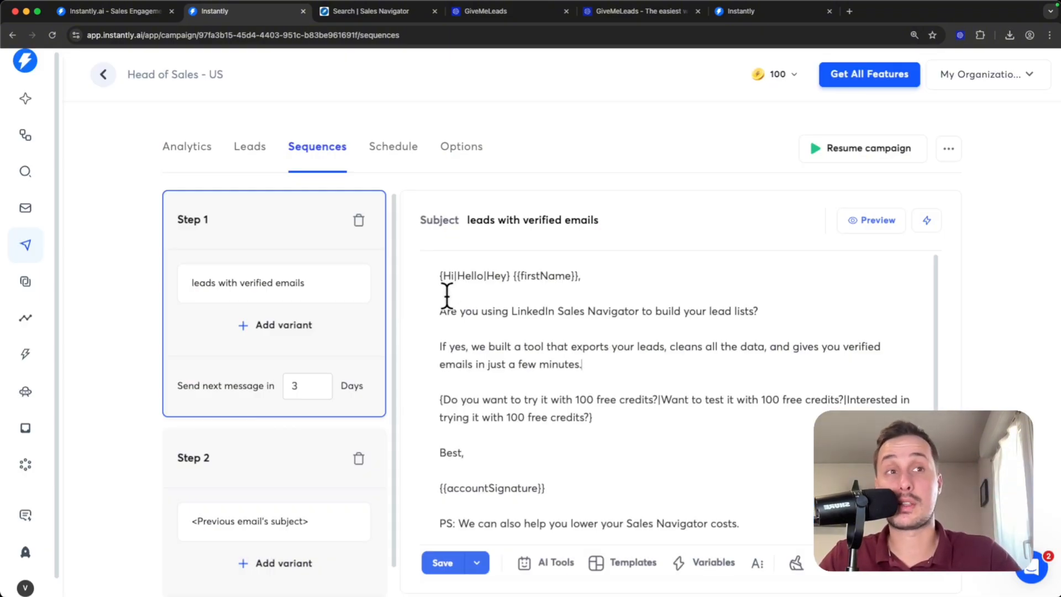
Step: Write "quick follow-up" as the Step 2 email body, leave its subject empty, and save the sequence
{"action": "scroll", "coordinate": [342, 407], "scroll_direction": "down", "scroll_amount": 1}
{"action": "scroll", "coordinate": [343, 406], "scroll_direction": "down", "scroll_amount": 2}
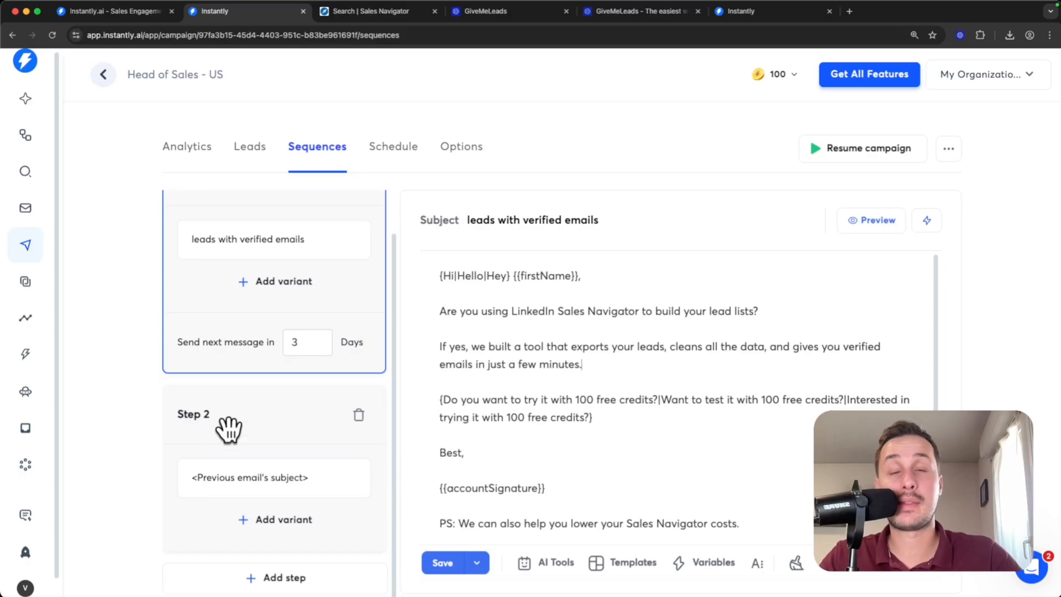
{"action": "left_click", "coordinate": [242, 421]}
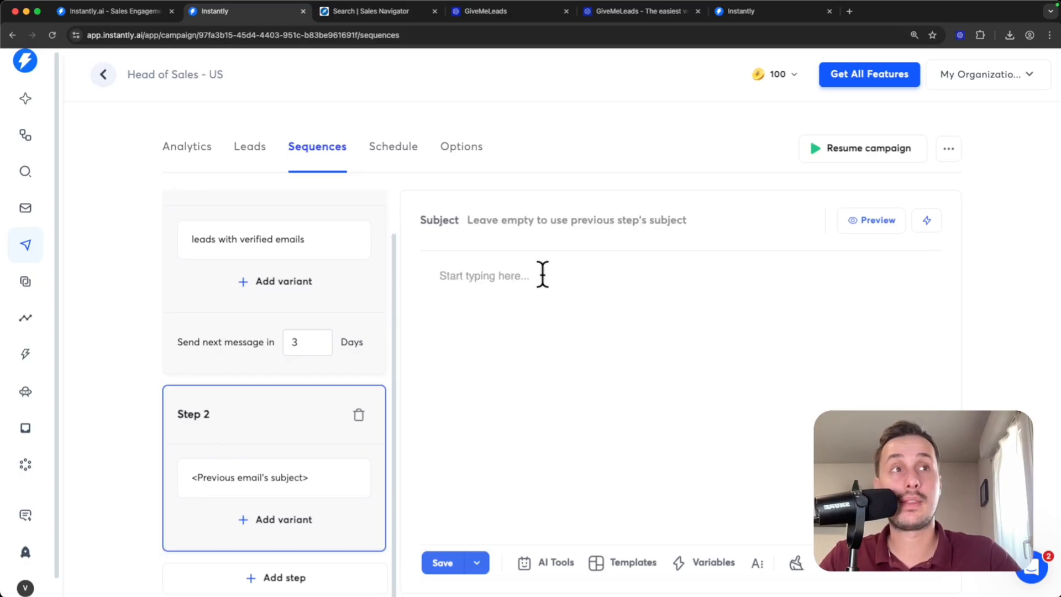
{"action": "type", "text": "quick"}
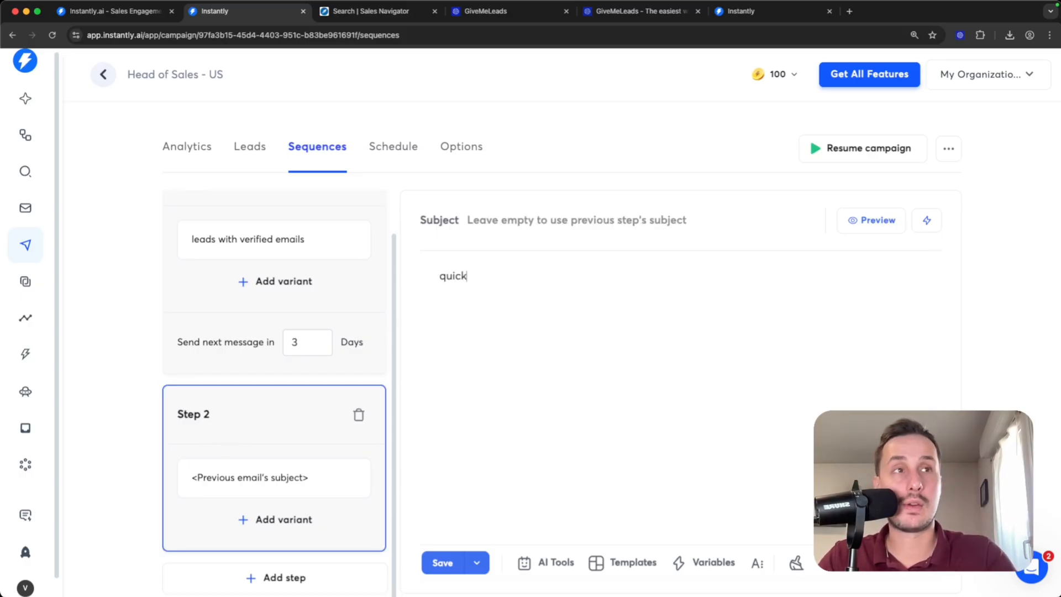
{"action": "type", "text": "-follow-up"}
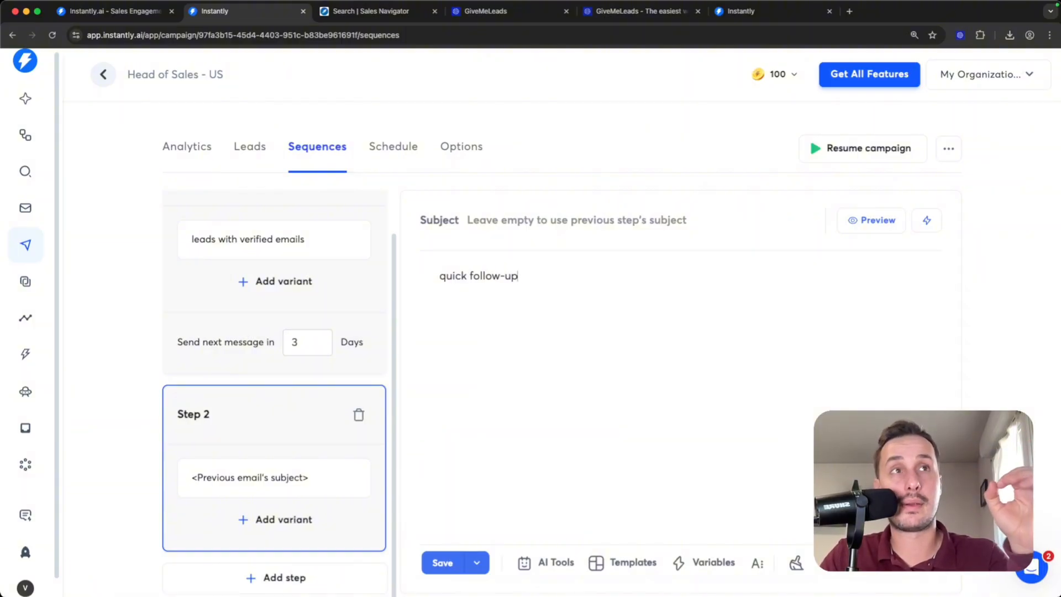
{"action": "scroll", "coordinate": [331, 378], "scroll_direction": "up", "scroll_amount": 1}
{"action": "left_click", "coordinate": [436, 563]}
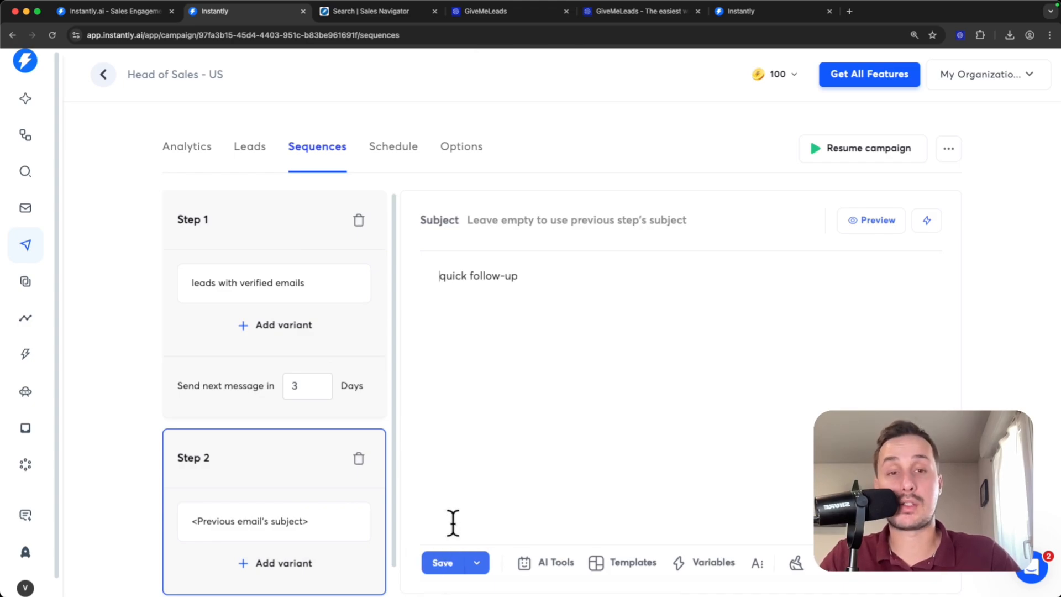
Step: Assign the connected Gmail account as the campaign's sending account in the campaign options
{"action": "left_click", "coordinate": [462, 155]}
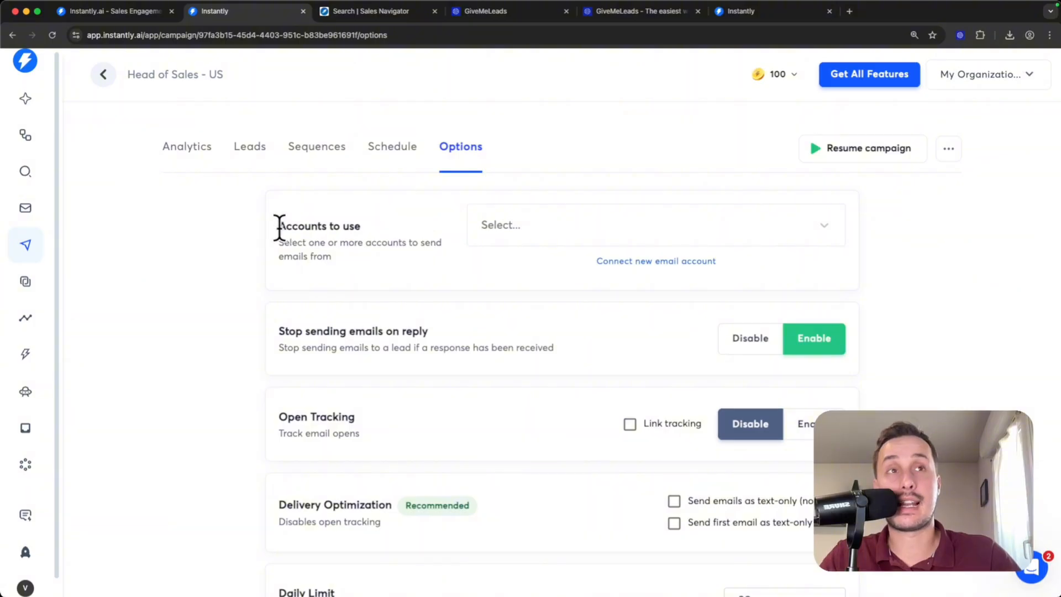
{"action": "left_click_drag", "start_coordinate": [280, 227], "coordinate": [370, 229]}
{"action": "left_click", "coordinate": [402, 235]}
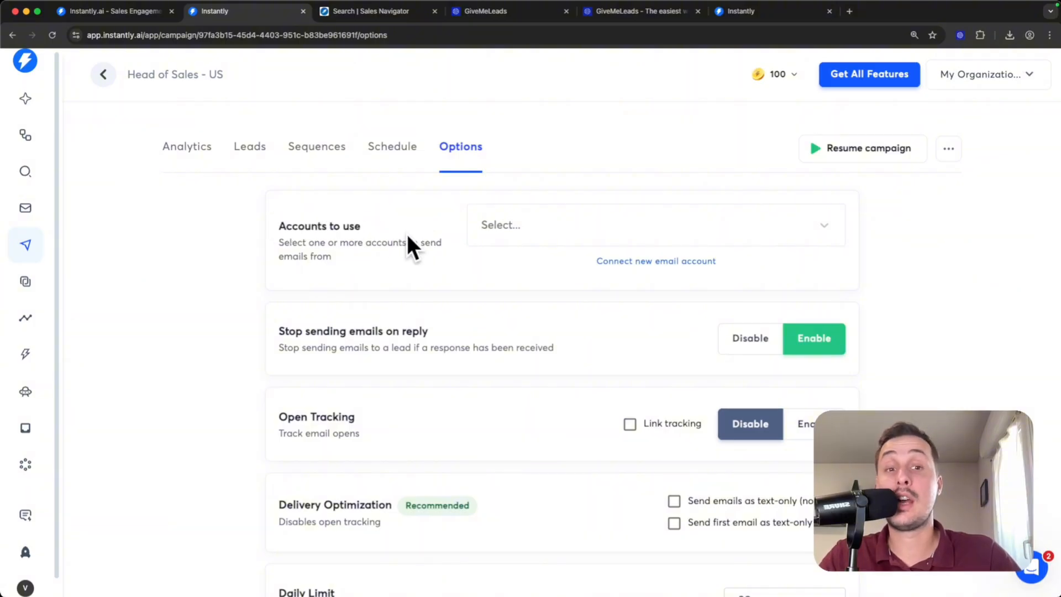
{"action": "left_click", "coordinate": [666, 225]}
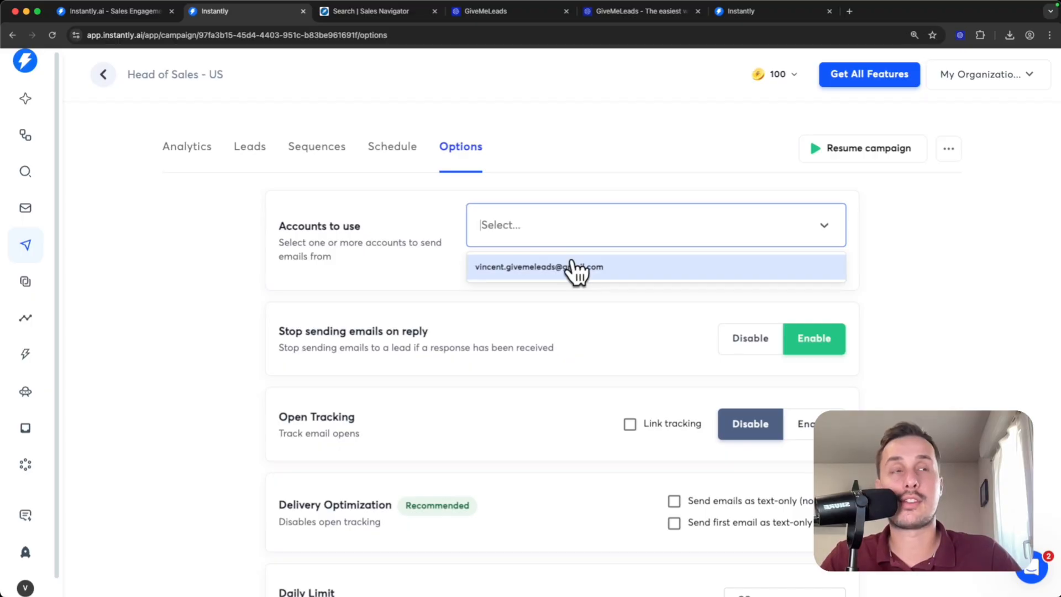
{"action": "left_click", "coordinate": [573, 268]}
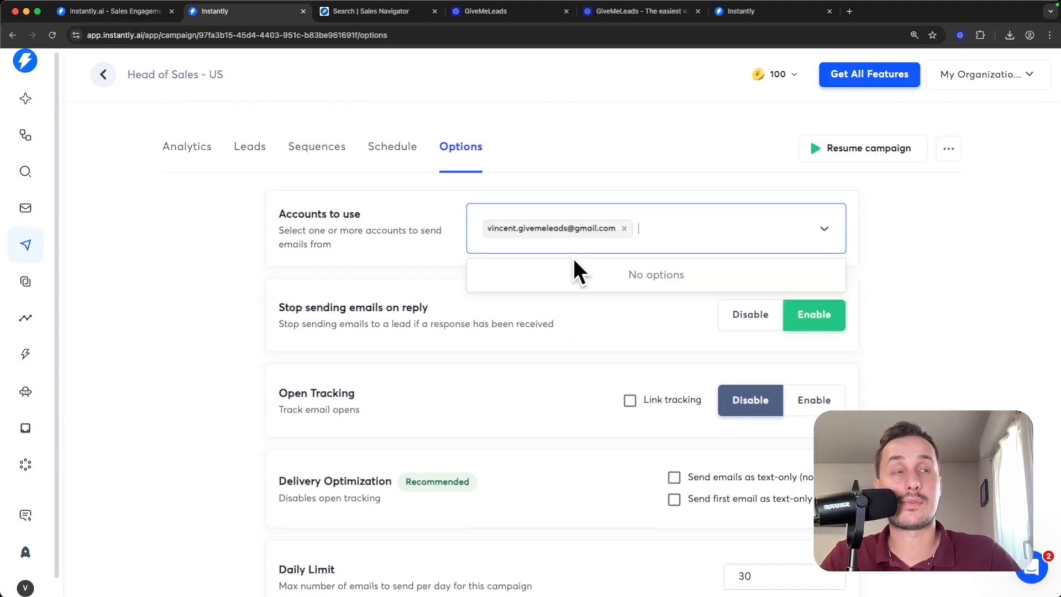
{"action": "left_click", "coordinate": [894, 279]}
Step: Review the stop-on-reply and open tracking settings, and enable sending emails as text-only (no HTML)
{"action": "scroll", "coordinate": [774, 244], "scroll_direction": "down", "scroll_amount": 1}
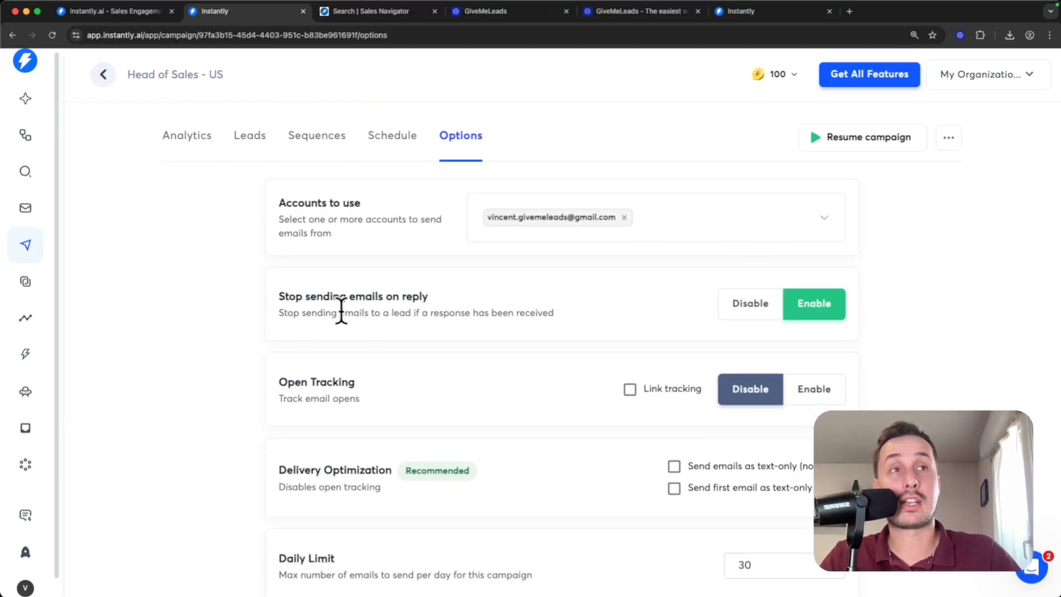
{"action": "left_click_drag", "start_coordinate": [279, 301], "coordinate": [541, 307]}
{"action": "left_click", "coordinate": [541, 298]}
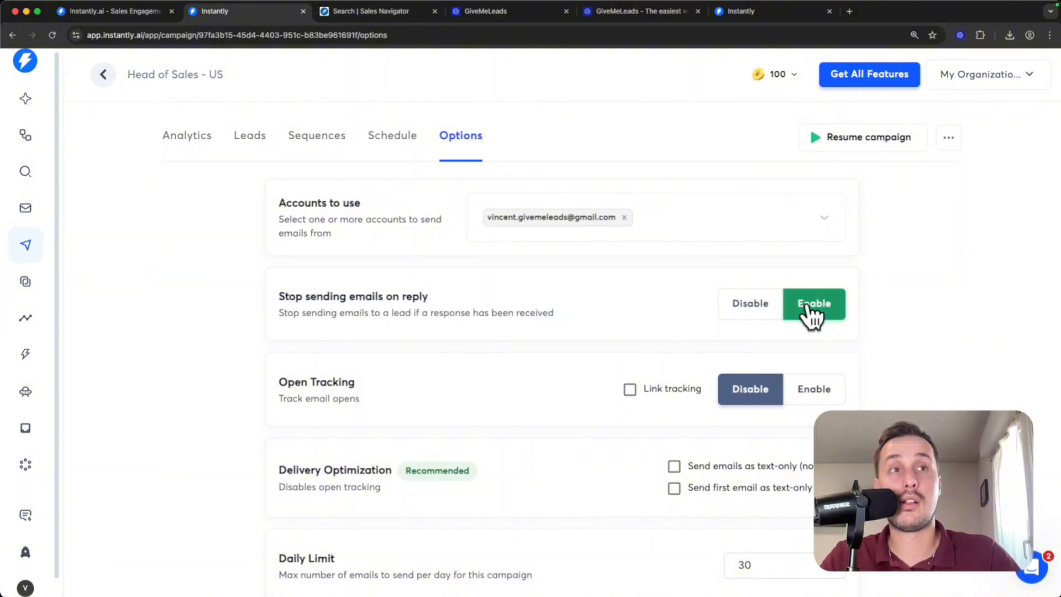
{"action": "scroll", "coordinate": [260, 326], "scroll_direction": "down", "scroll_amount": 1}
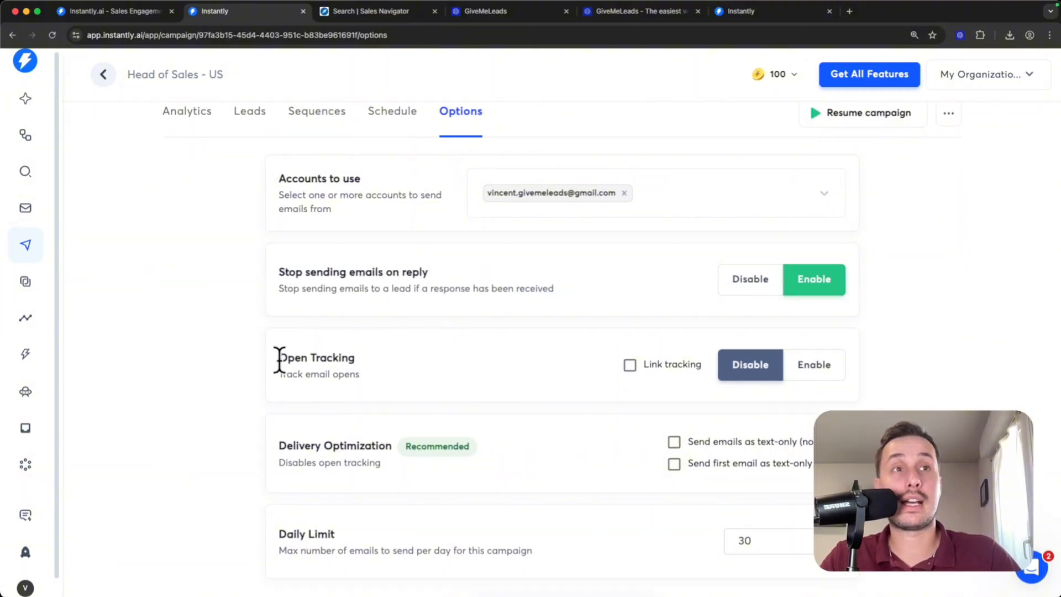
{"action": "left_click_drag", "start_coordinate": [279, 360], "coordinate": [361, 365]}
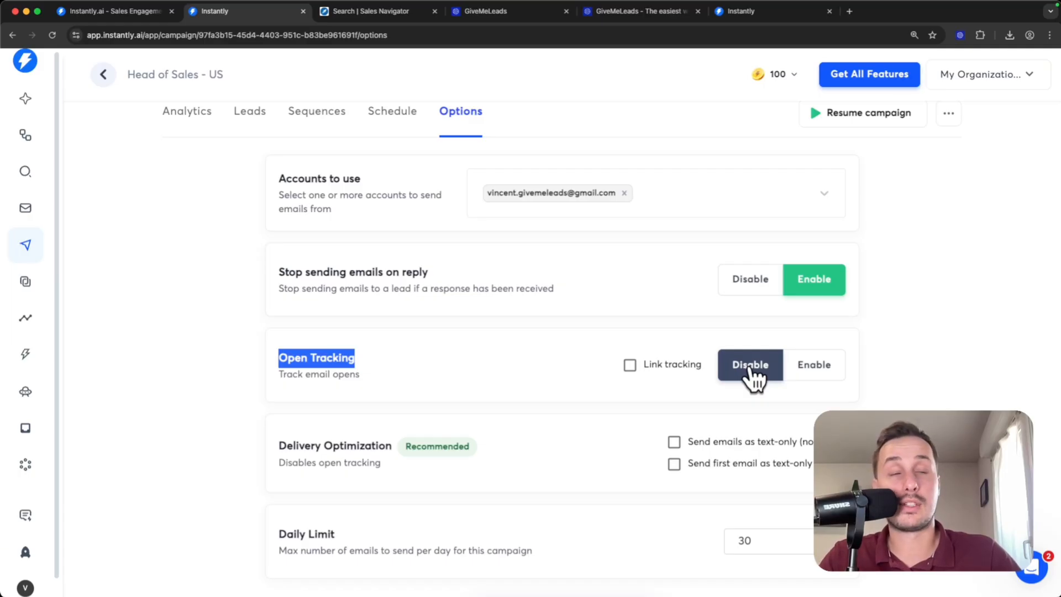
{"action": "scroll", "coordinate": [722, 372], "scroll_direction": "down", "scroll_amount": 3}
{"action": "left_click", "coordinate": [324, 339]}
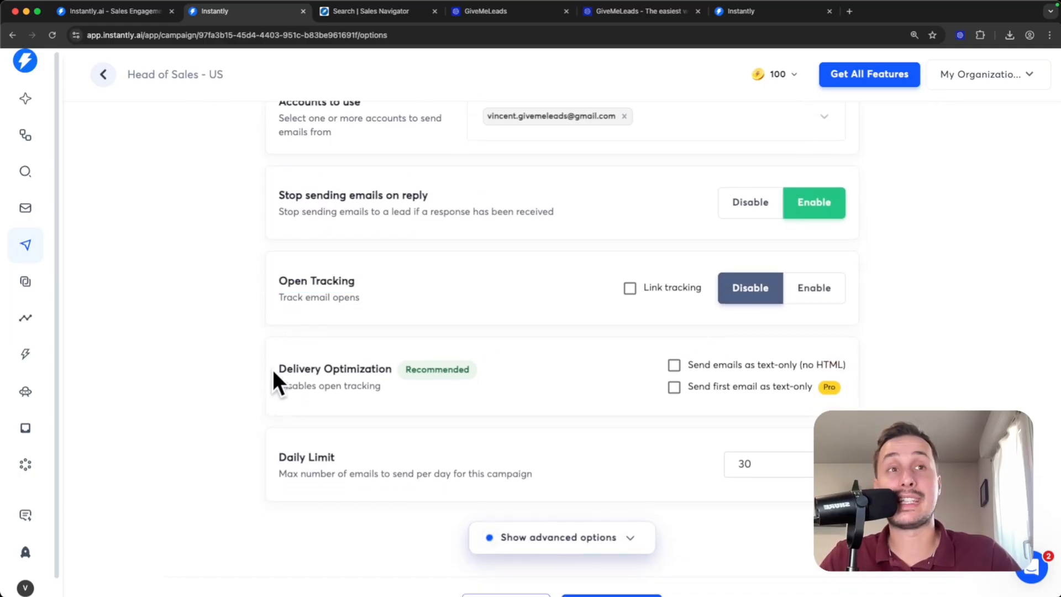
{"action": "left_click", "coordinate": [675, 365]}
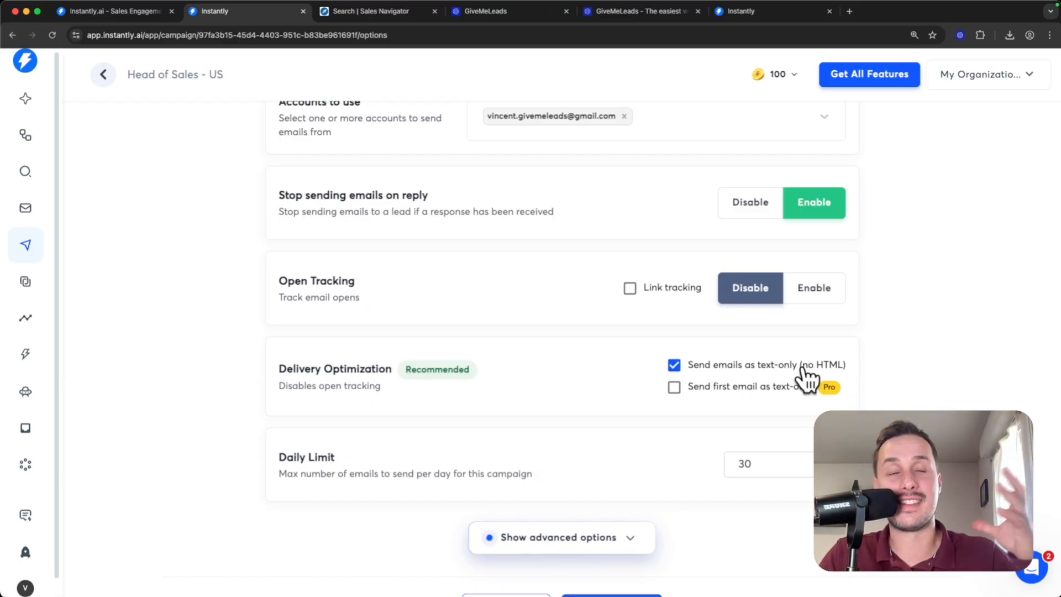
Step: Save the campaign options, then launch the Head of Sales - US campaign and confirm its publication
{"action": "scroll", "coordinate": [805, 380], "scroll_direction": "down", "scroll_amount": 1}
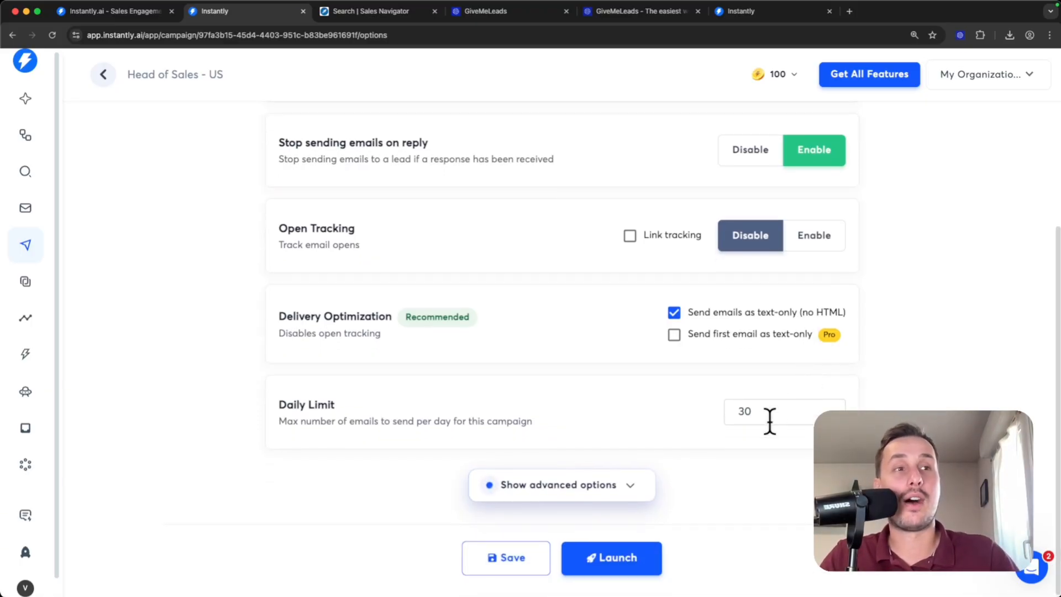
{"action": "left_click", "coordinate": [509, 543]}
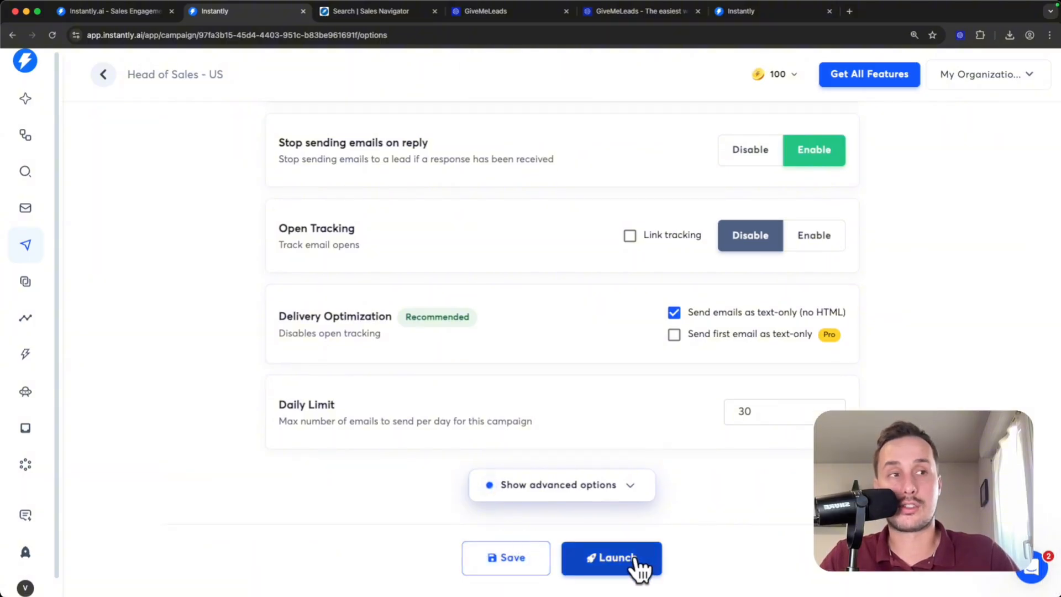
{"action": "left_click", "coordinate": [614, 558]}
{"action": "left_click", "coordinate": [637, 287]}
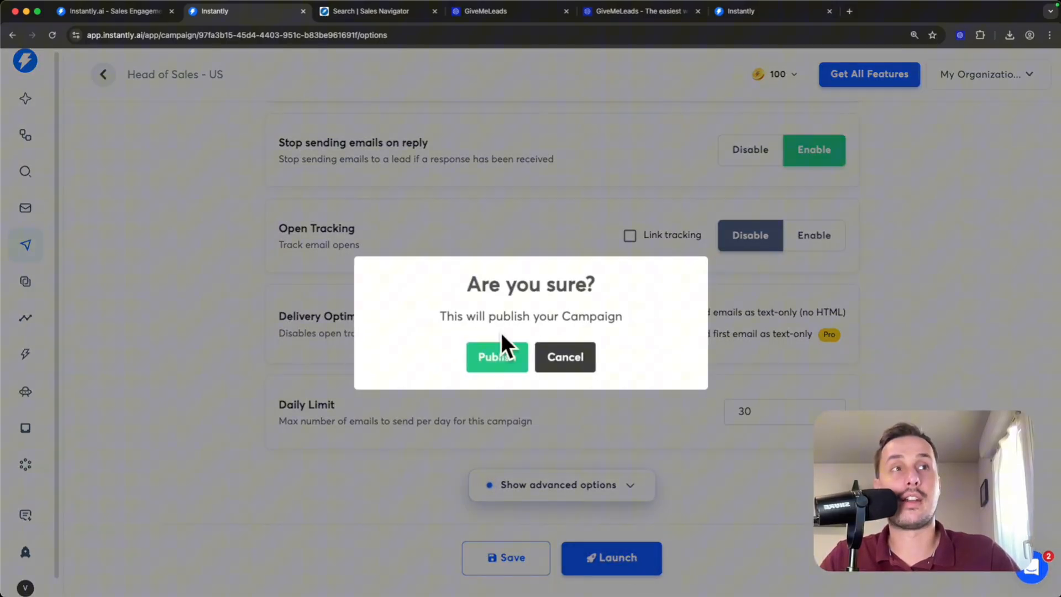
{"action": "left_click", "coordinate": [484, 358]}
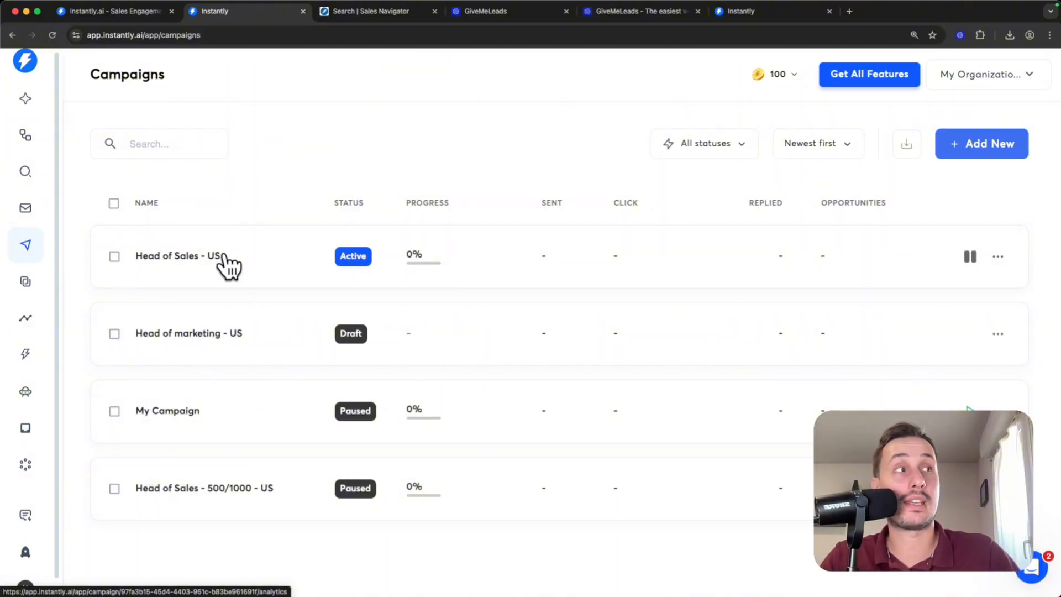
Step: Review the launched Head of Sales - US campaign's analytics, leads and sequence, and open the Instantly demo email in the Unibox
{"action": "left_click", "coordinate": [249, 255]}
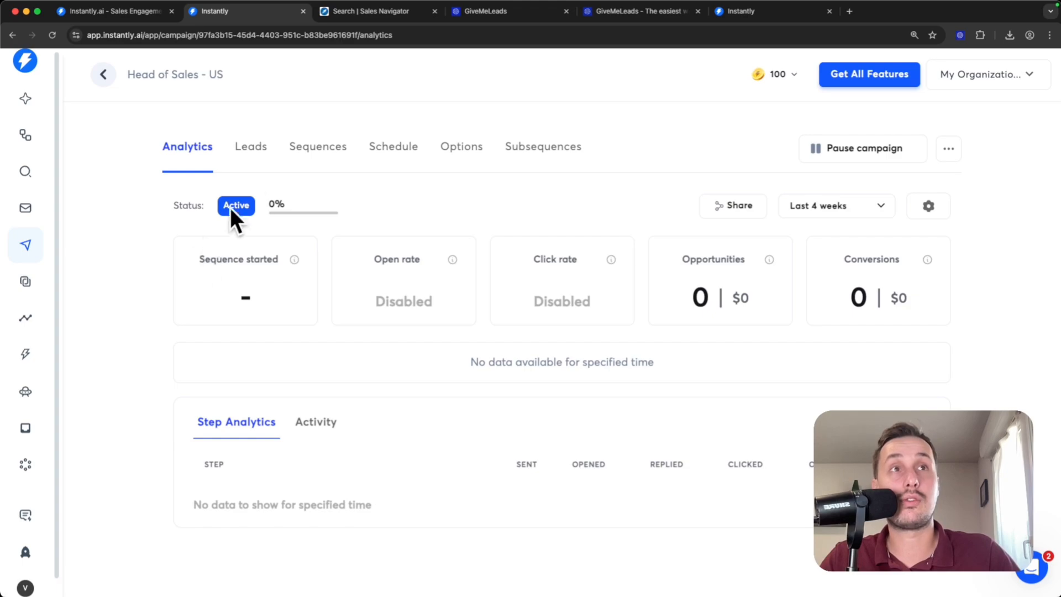
{"action": "left_click", "coordinate": [250, 162]}
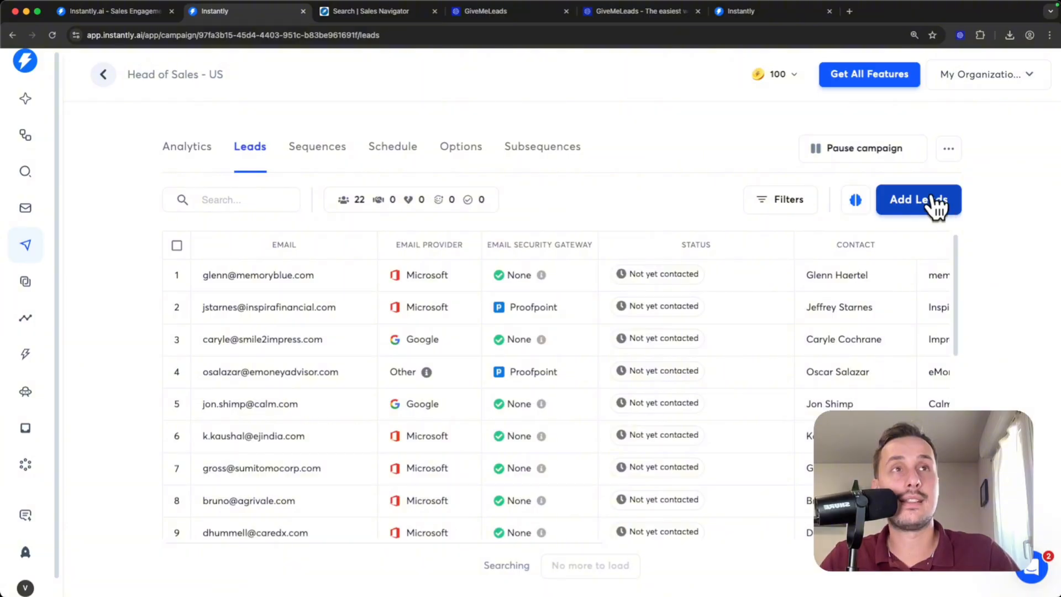
{"action": "left_click", "coordinate": [330, 152]}
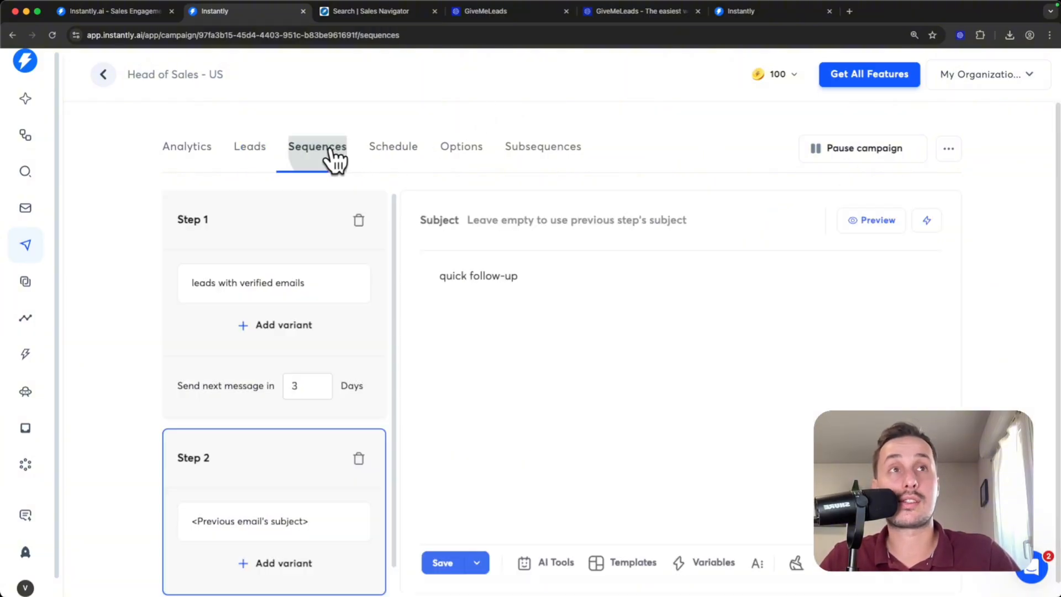
{"action": "left_click", "coordinate": [286, 244]}
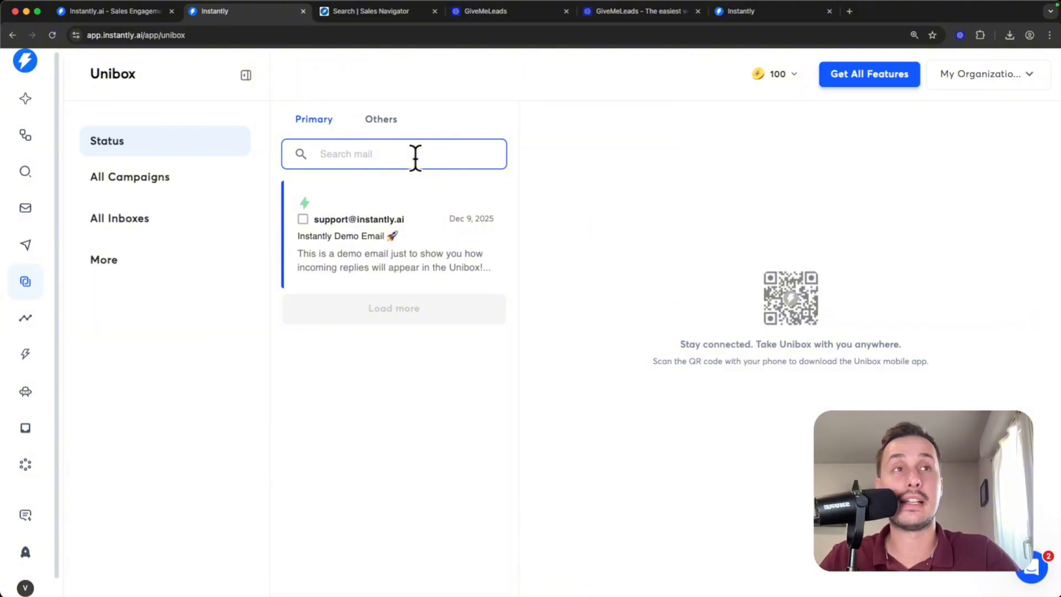
{"action": "left_click", "coordinate": [357, 251]}
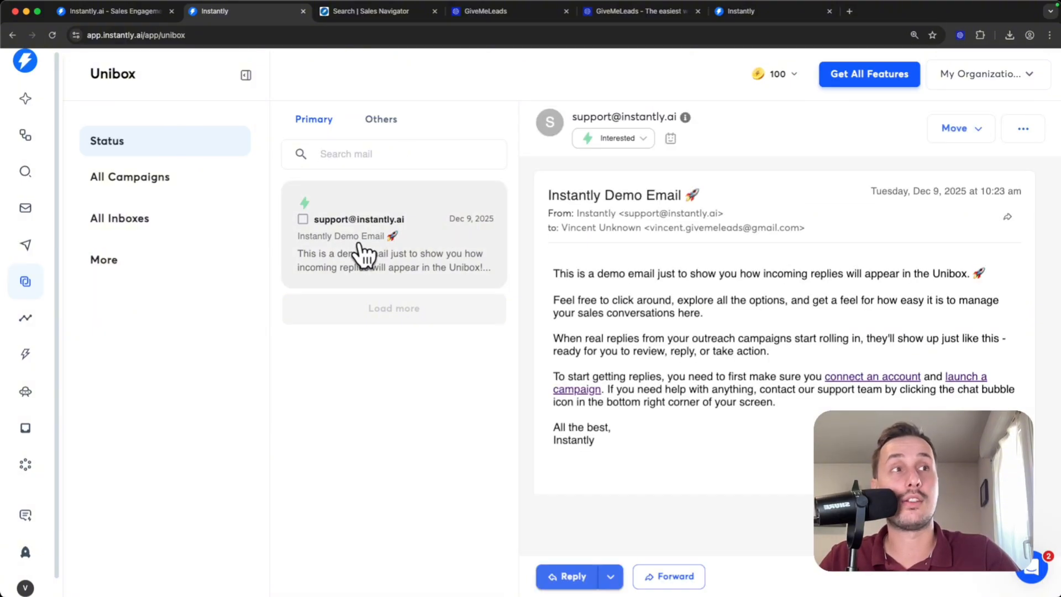